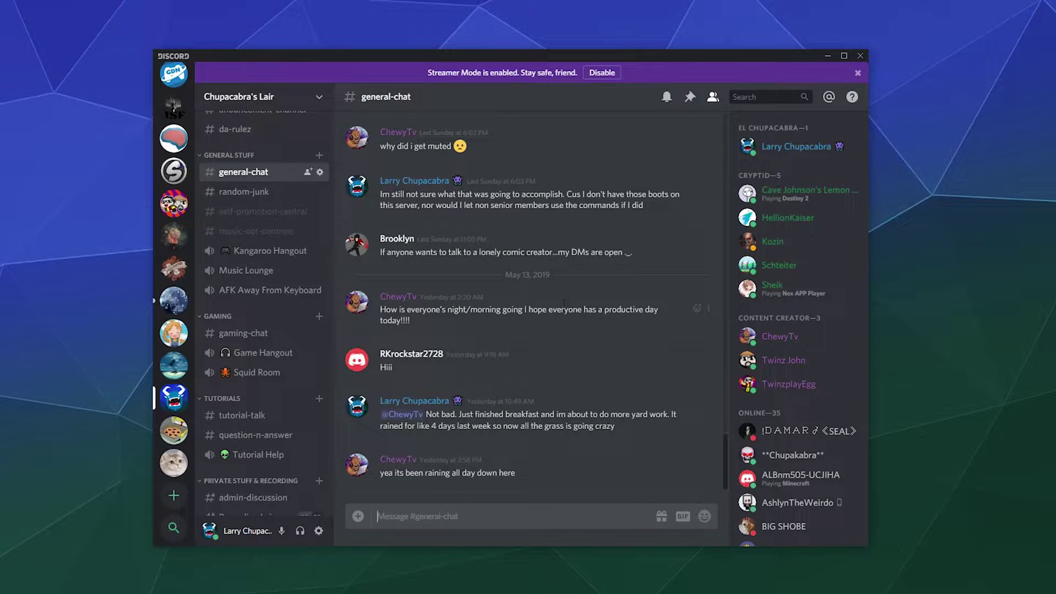
Start creating a new server named Chupacabra Test Server and set its region to US West.
scroll(174, 297, up, 8)
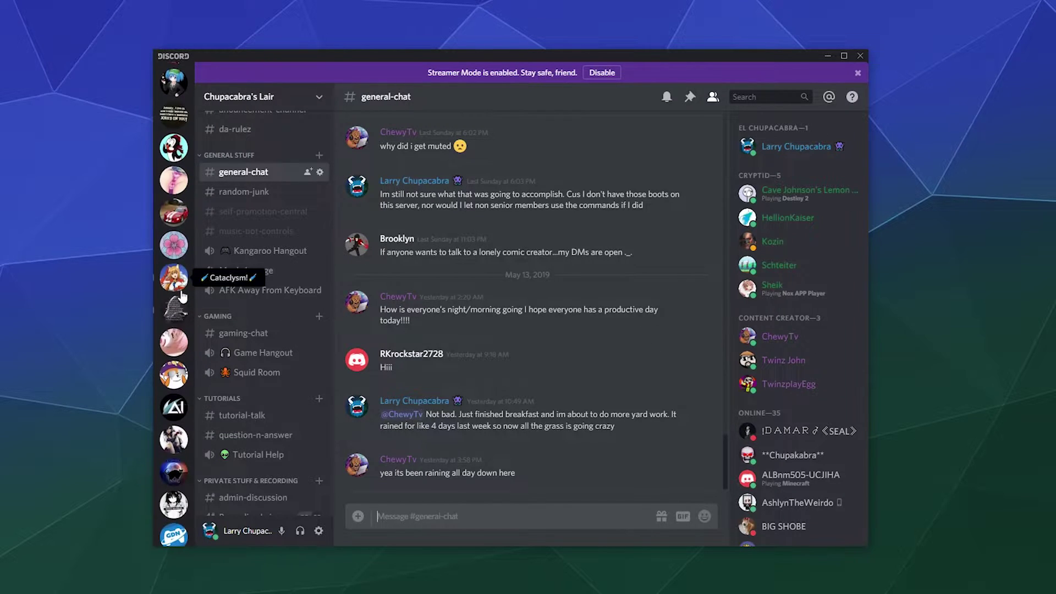
scroll(181, 297, down, 8)
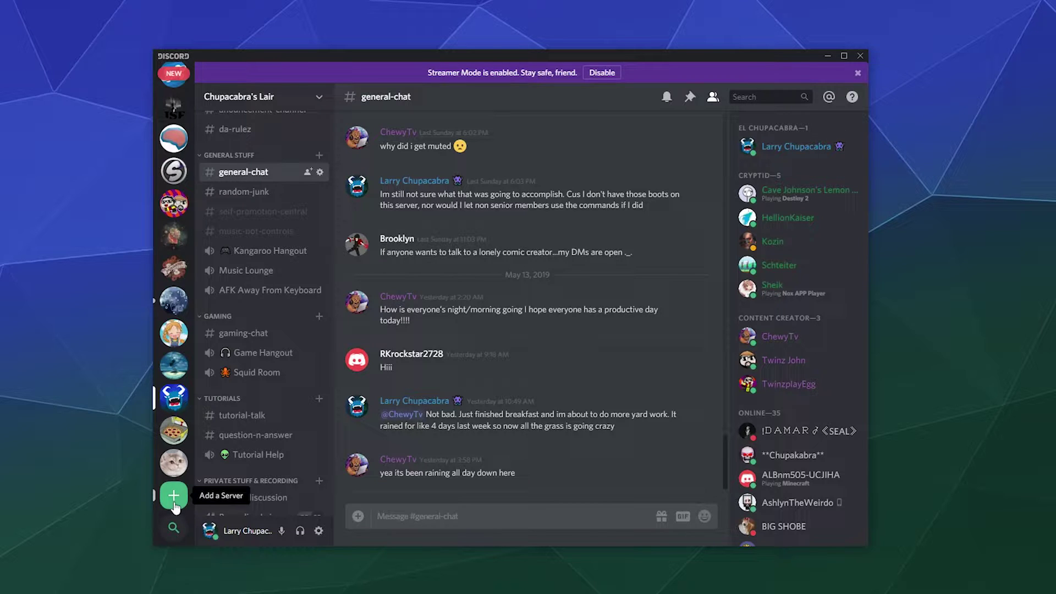
click(173, 498)
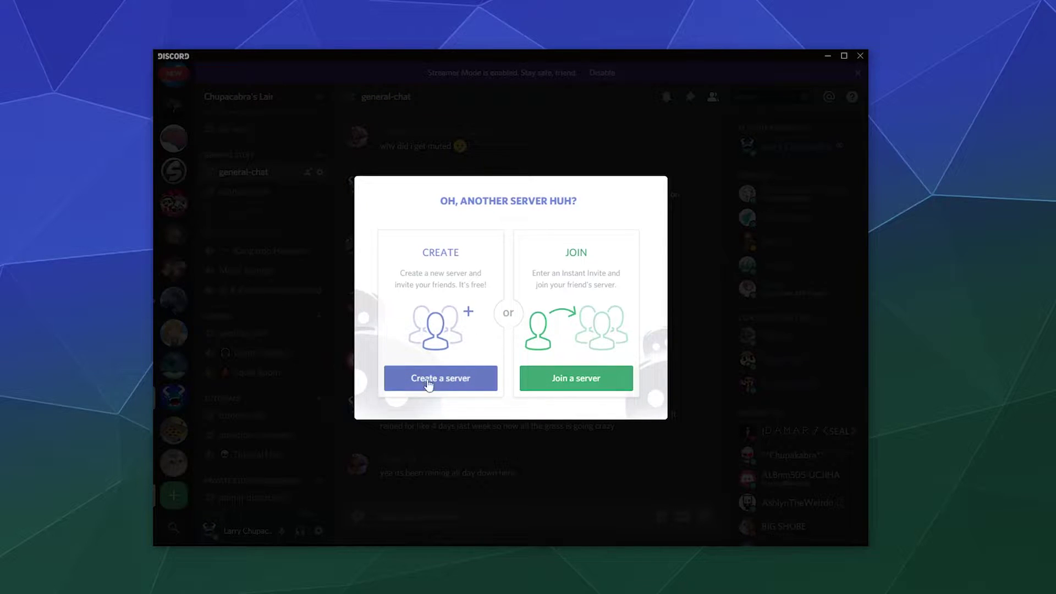
click(407, 386)
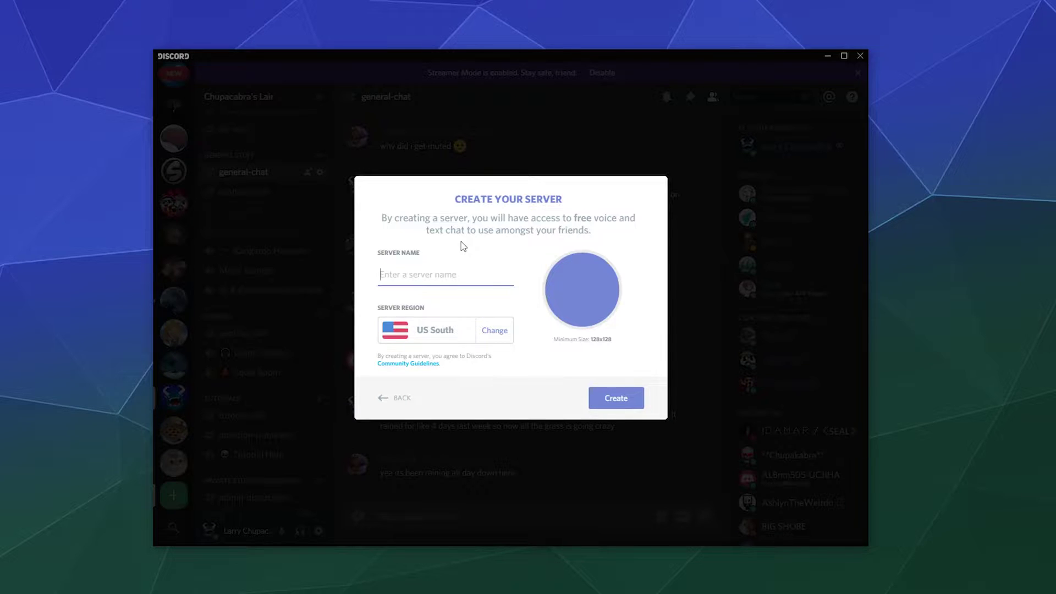
text(Chupacabra Test Server)
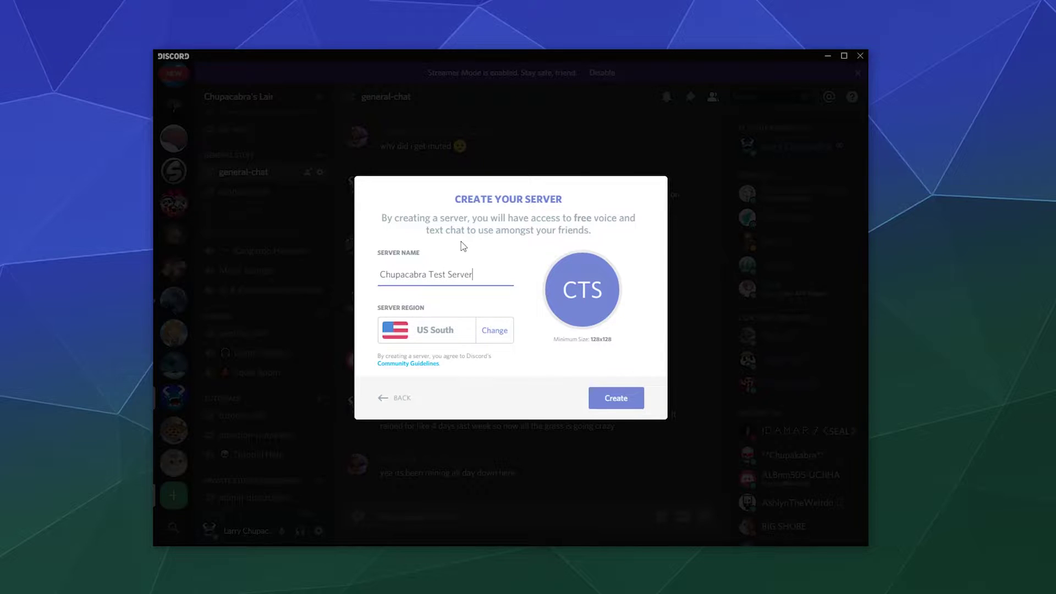
click(469, 338)
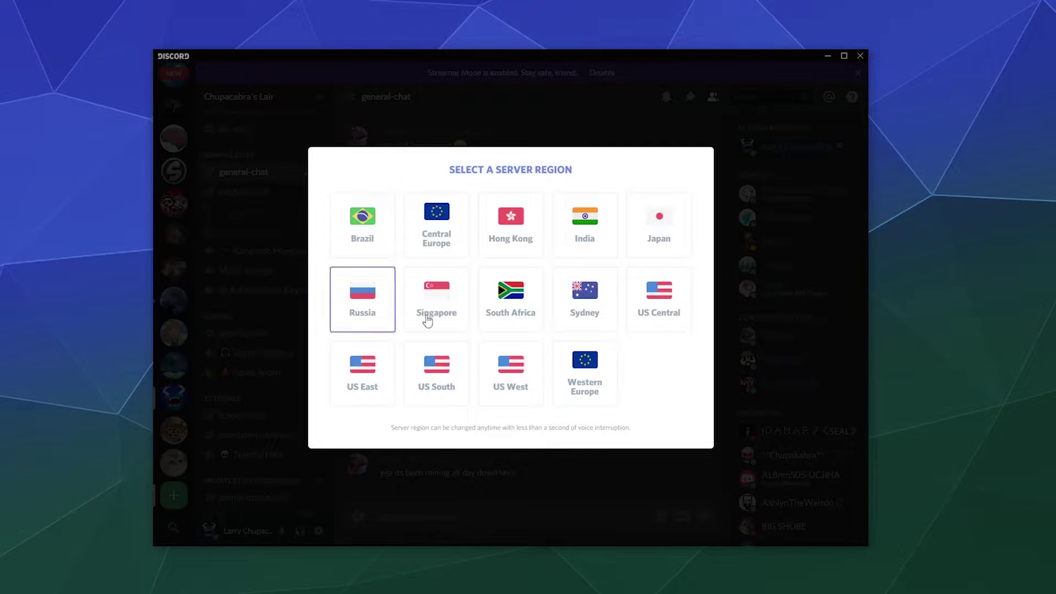
click(523, 358)
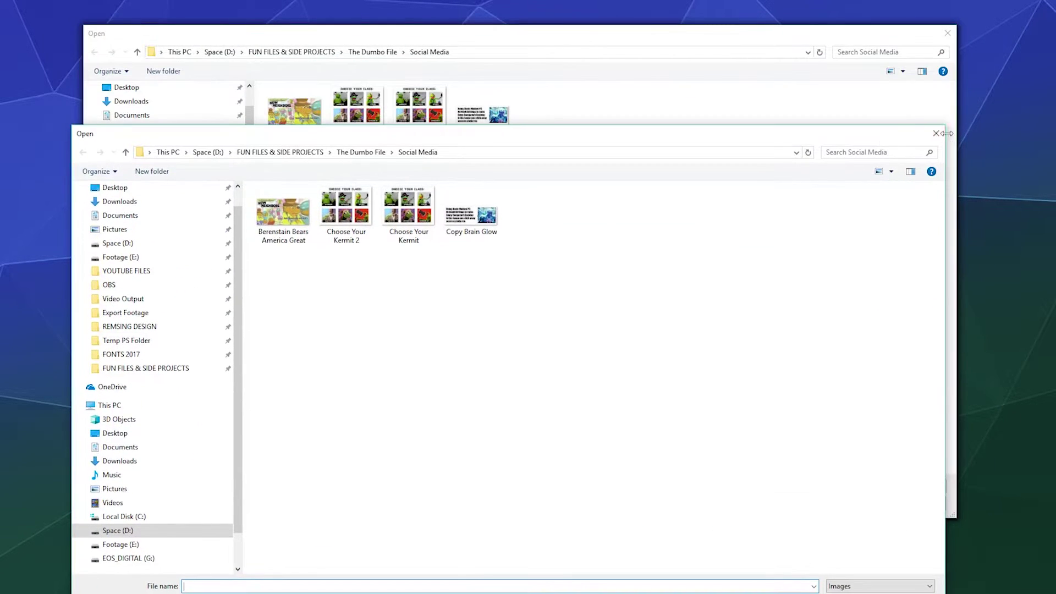
Choose the Prof Icon 500px image from the 2_Channel.Graphics.Art folder in YOUTUBE FILES as the server icon.
click(938, 114)
click(947, 33)
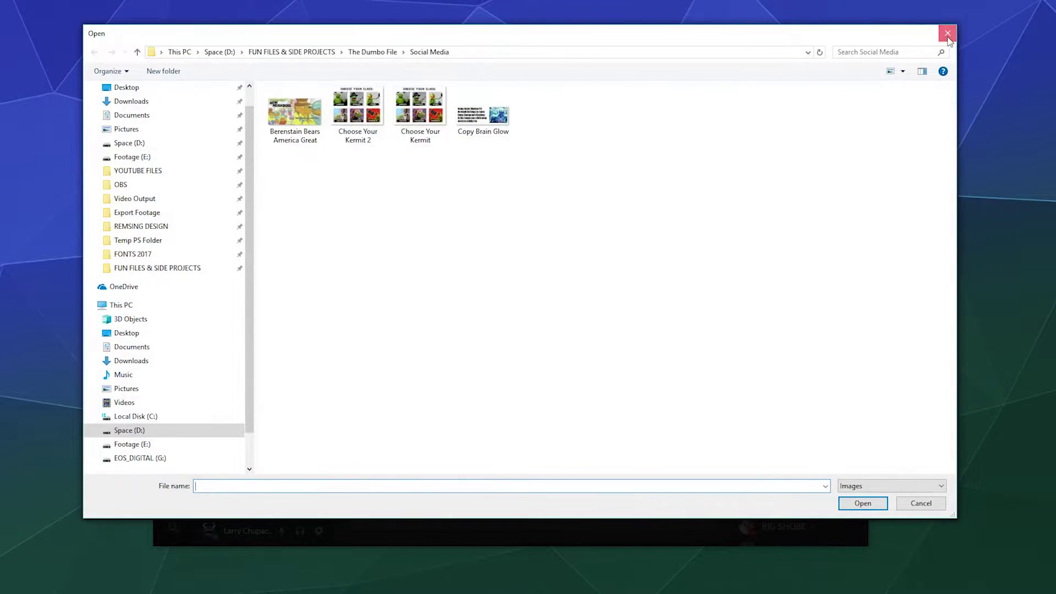
click(947, 35)
click(906, 151)
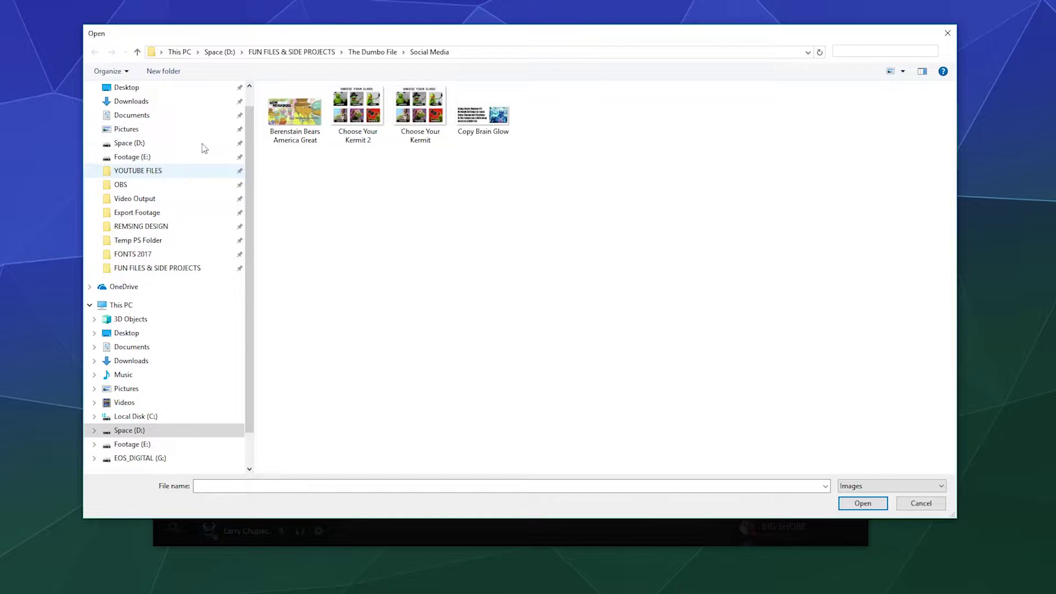
click(179, 171)
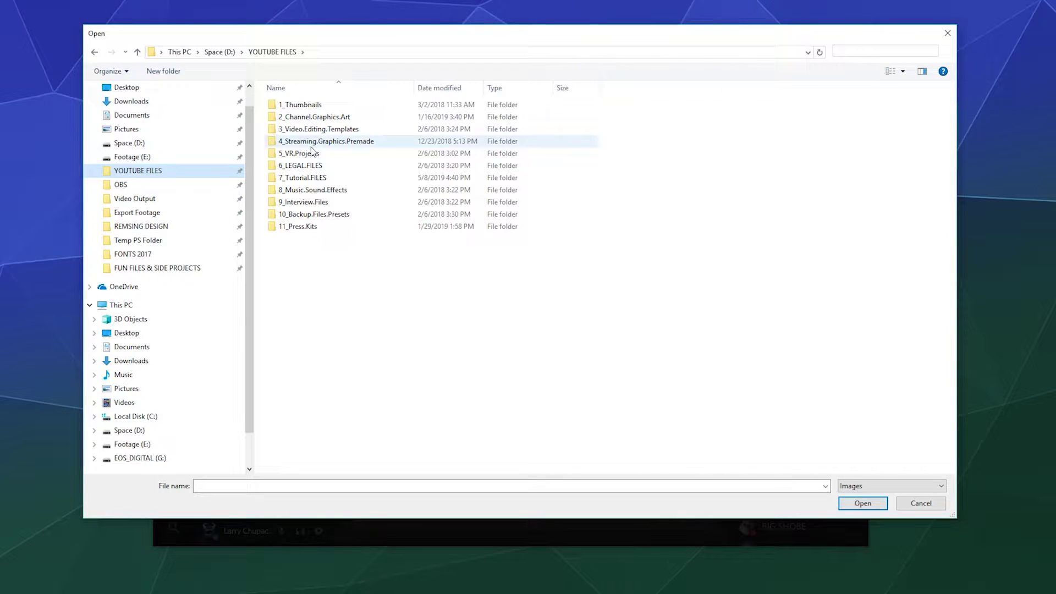
click(310, 118)
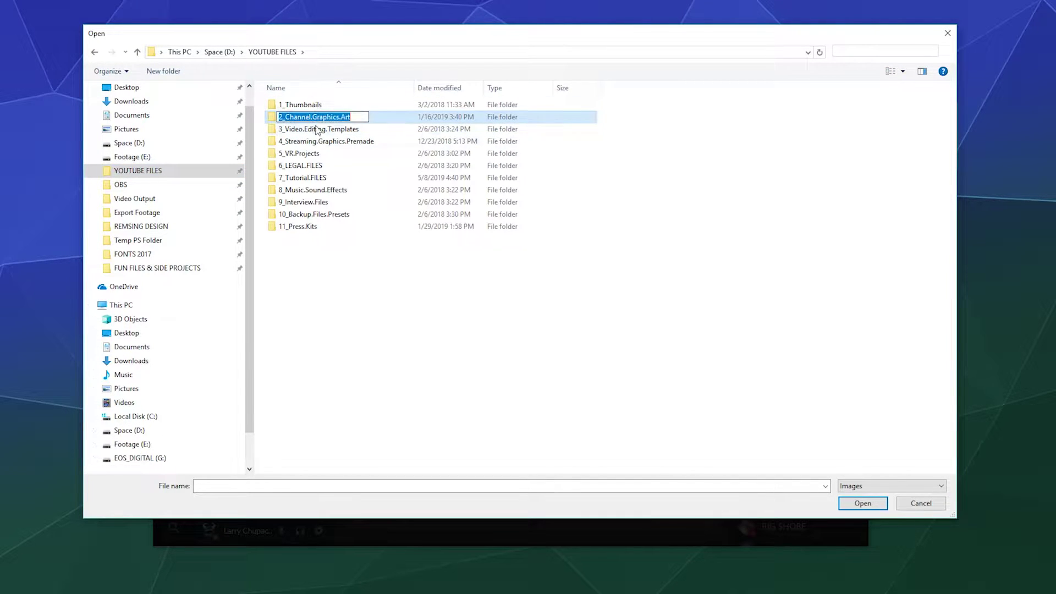
double_click(315, 117)
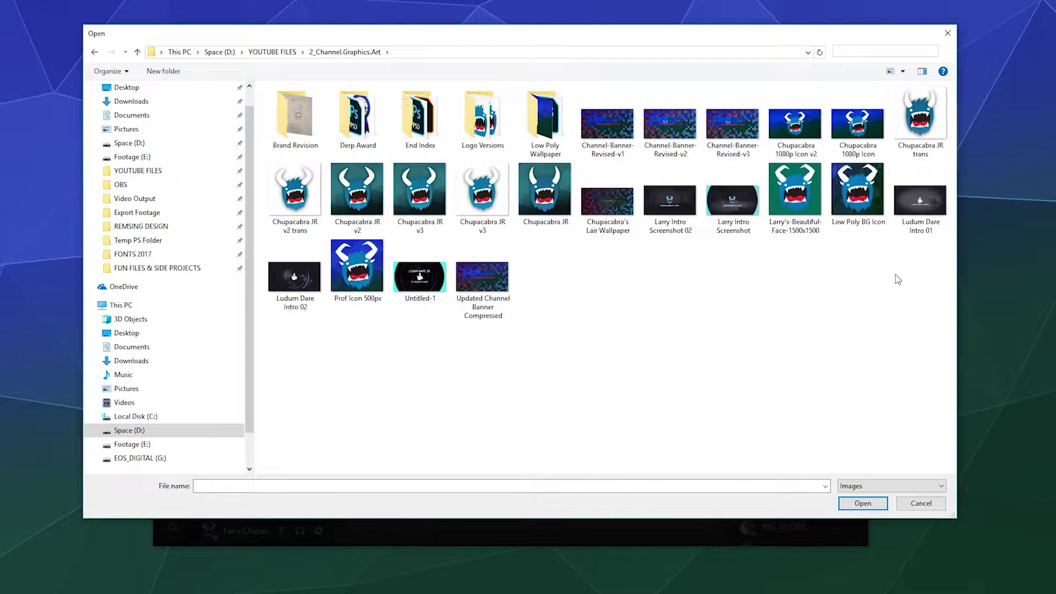
click(358, 269)
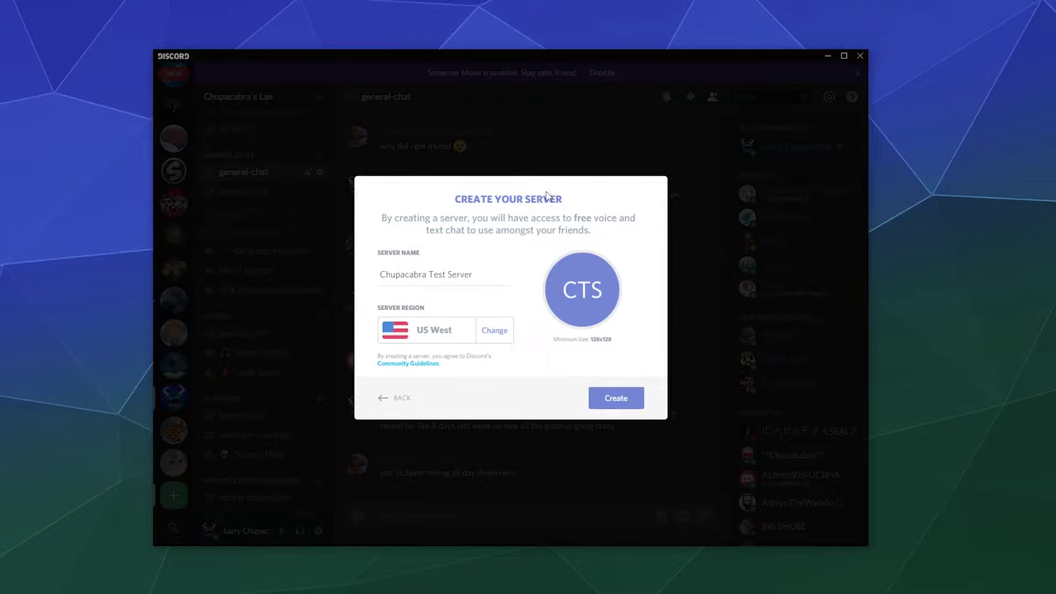
Create the server without inviting friends and disconnect from its General voice channel.
click(617, 402)
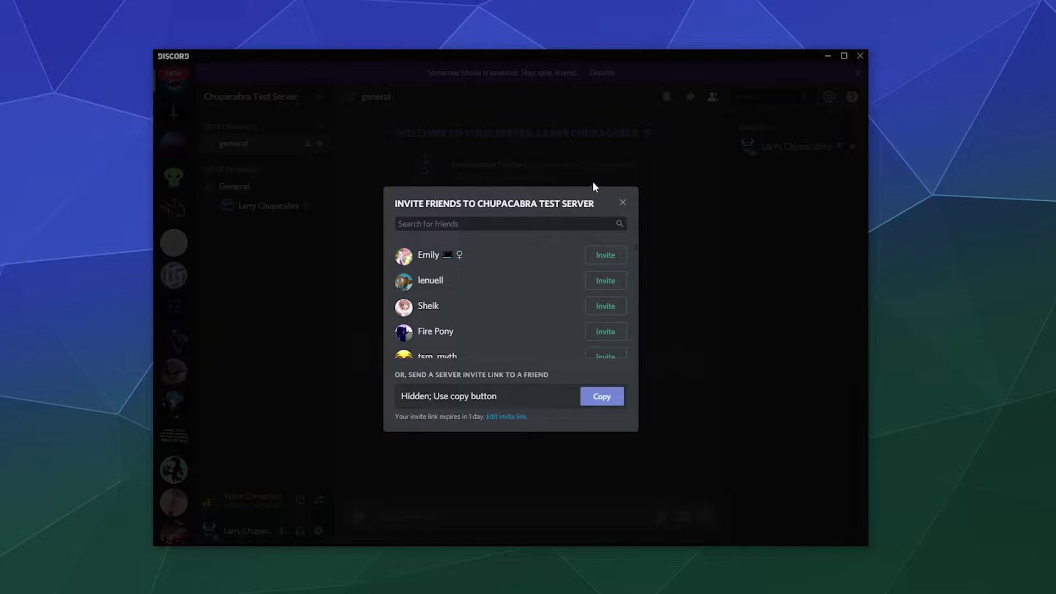
click(437, 118)
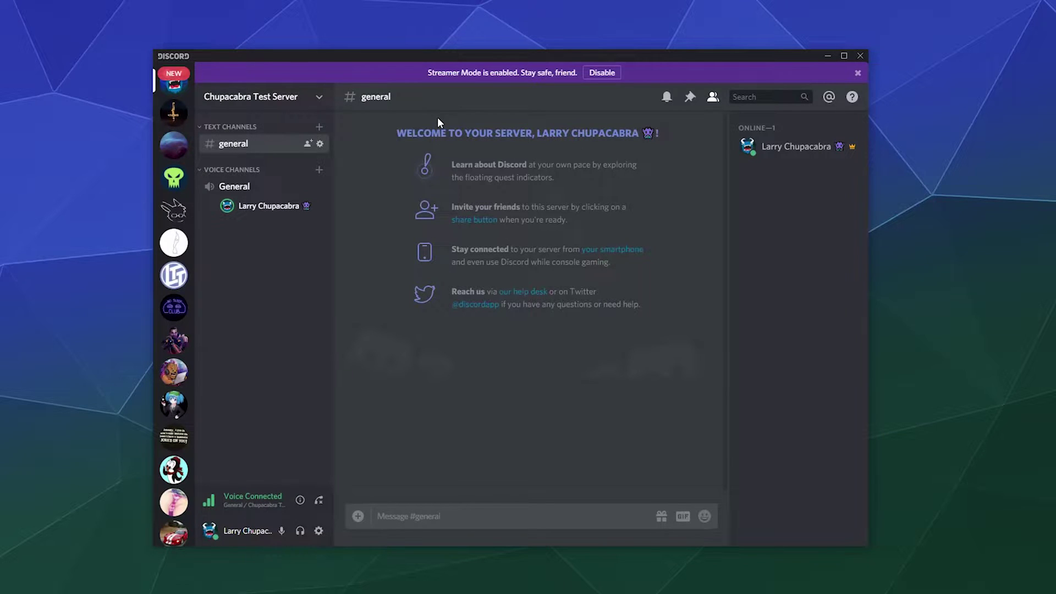
click(318, 500)
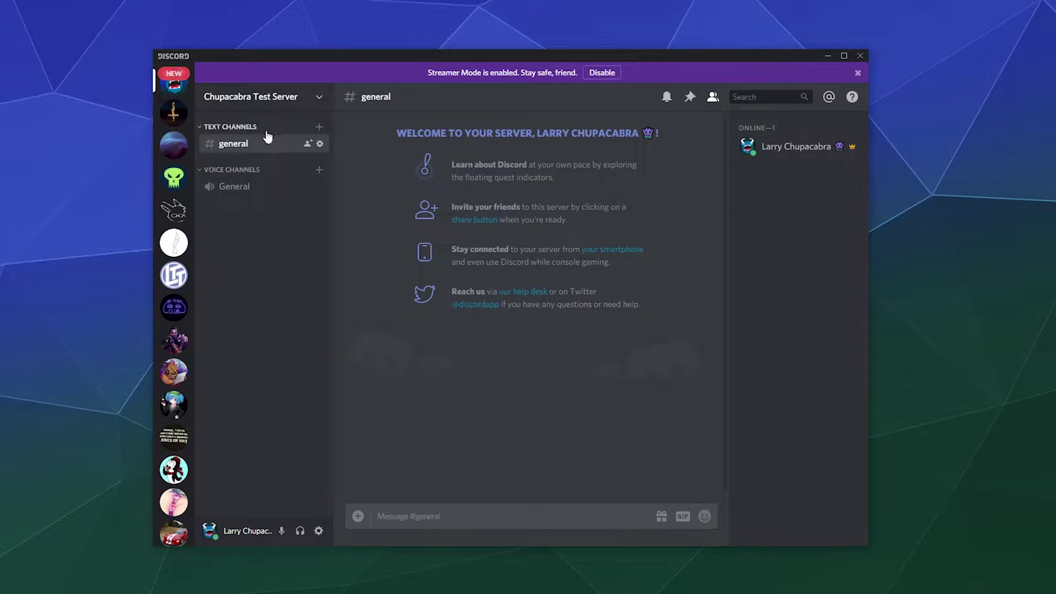
Open the settings of the general text channel and change its name to welcome-channel.
click(320, 145)
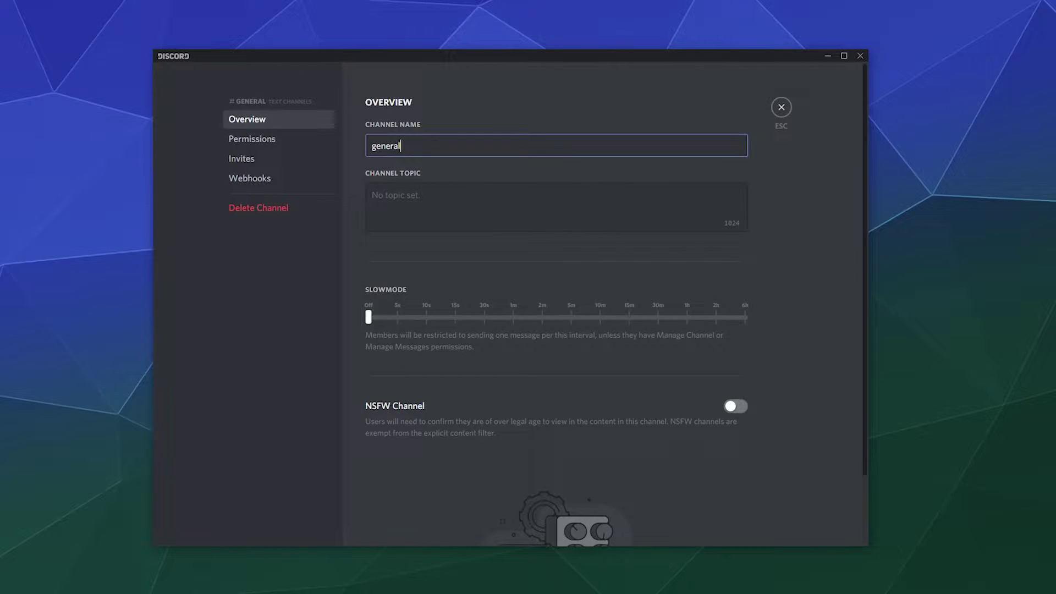
double_click(434, 145)
text(wq)
key(BackSpace)
text(q)
key(BackSpace)
key(BackSpace)
text(welcome-channel)
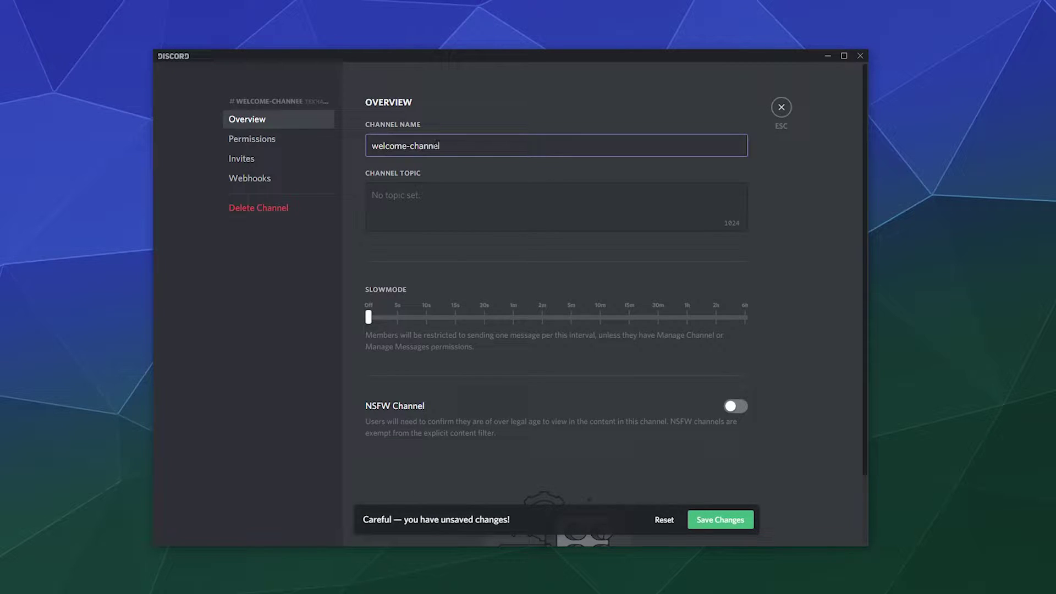
click(299, 120)
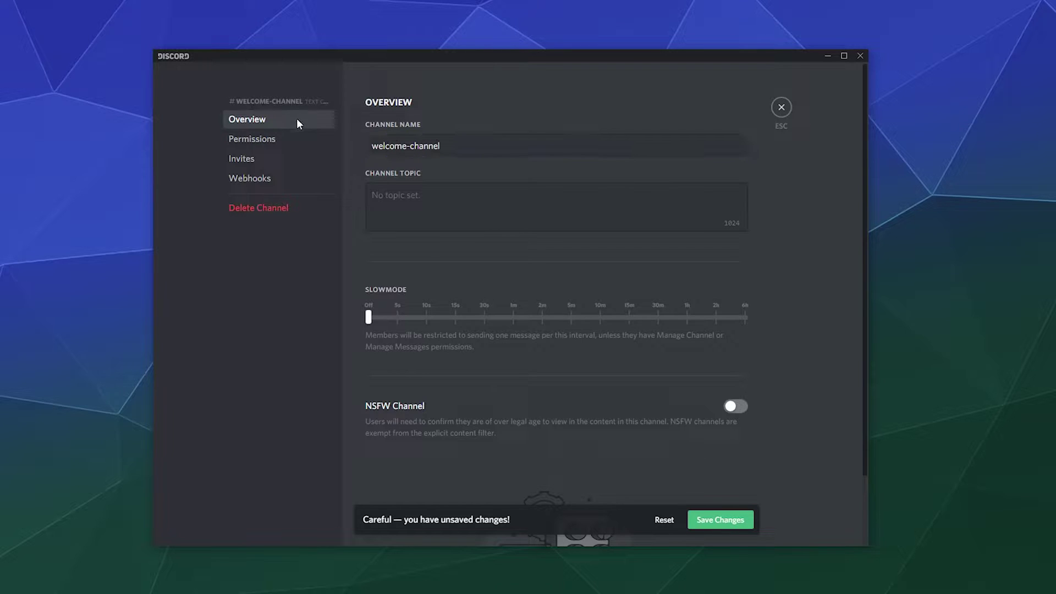
drag(443, 146, 395, 146)
click(425, 145)
click(372, 145)
click(240, 102)
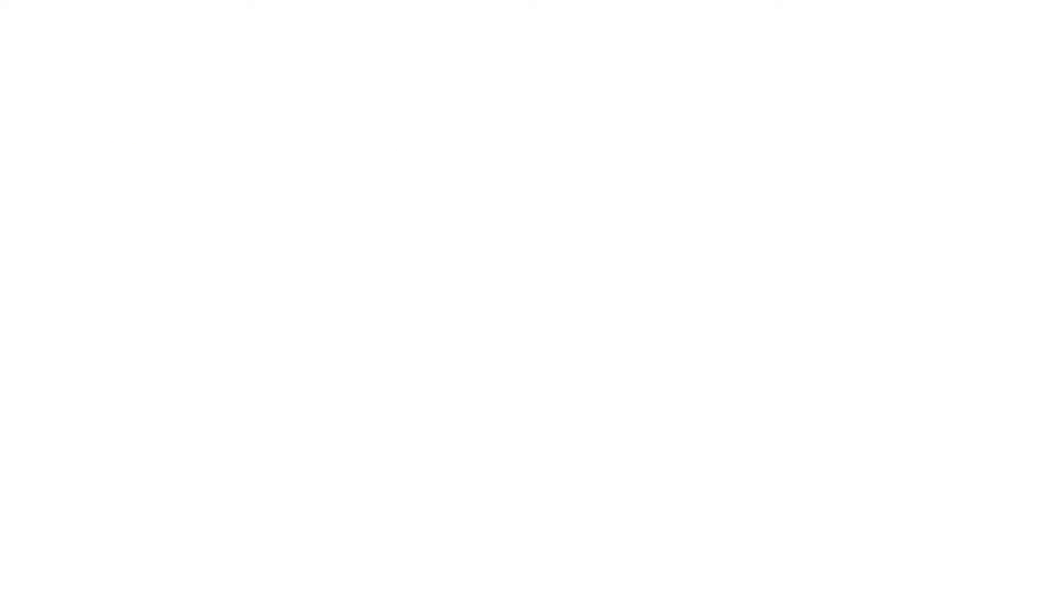
Switch to the browser's Full Emoji List at unicode.org and copy the raised hand emoji.
drag(336, 8, 514, 75)
scroll(520, 247, down, 15)
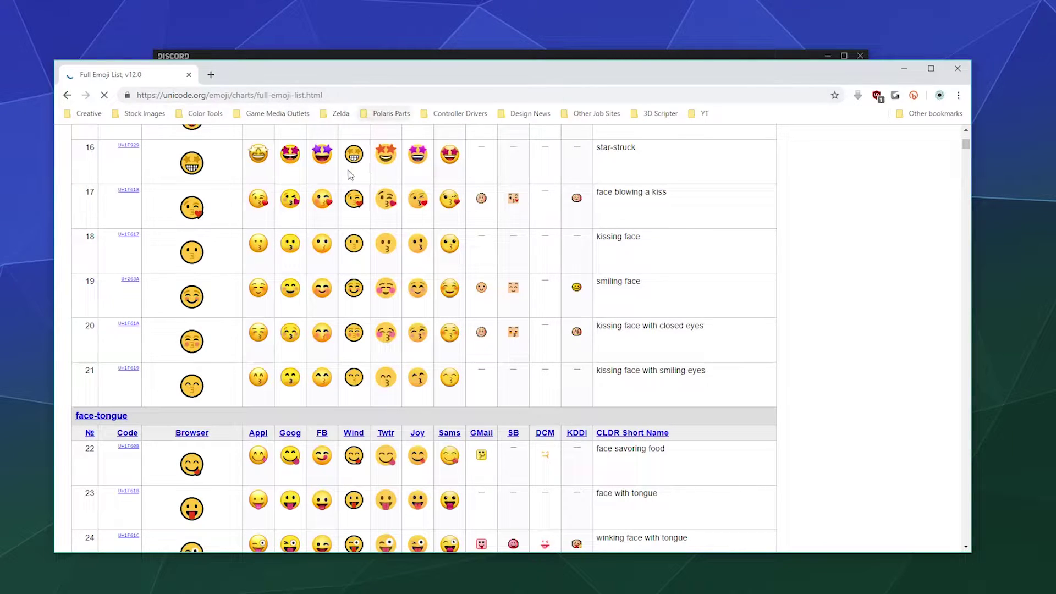
scroll(240, 253, down, 7)
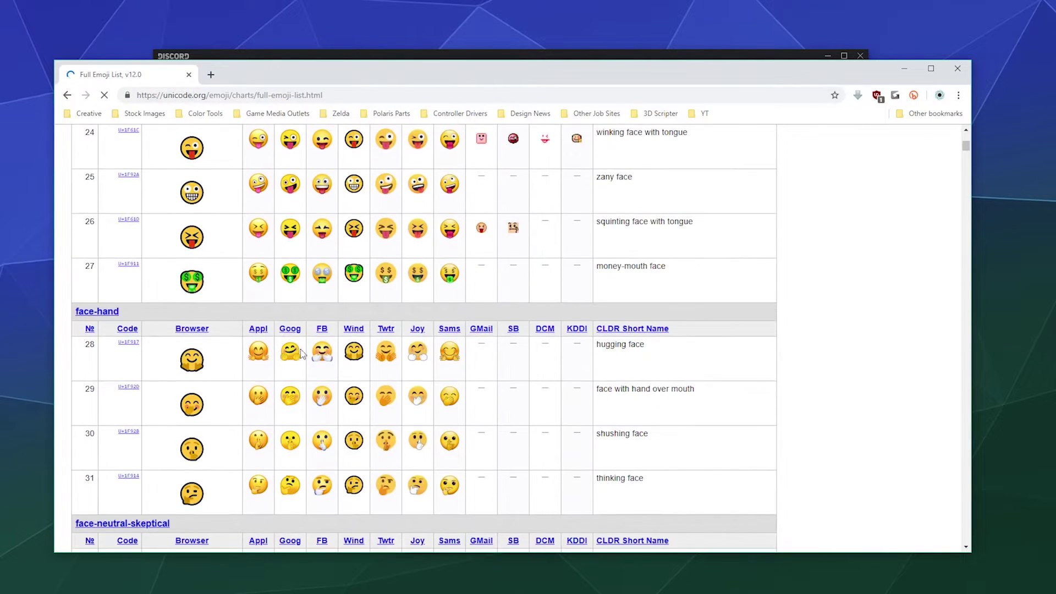
scroll(324, 323, down, 20)
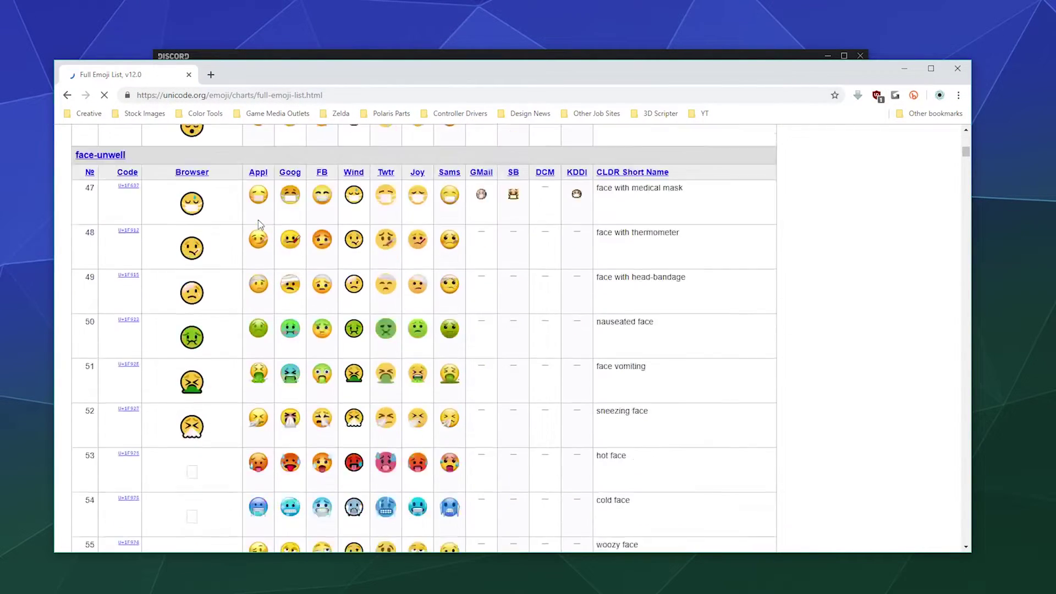
scroll(258, 225, down, 20)
scroll(260, 225, up, 13)
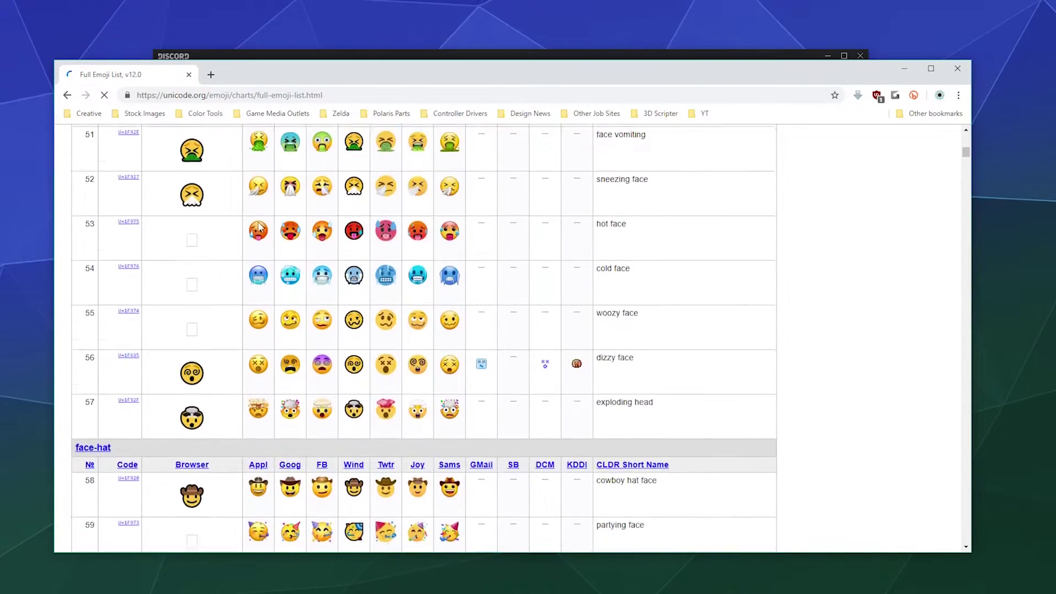
scroll(327, 302, down, 10)
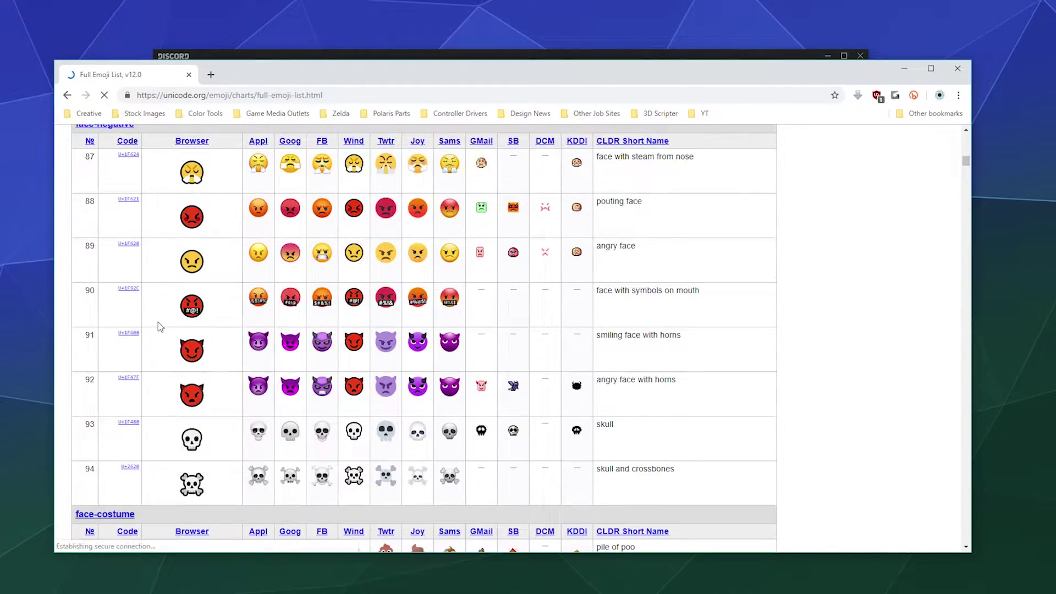
scroll(158, 322, down, 10)
scroll(157, 320, up, 2)
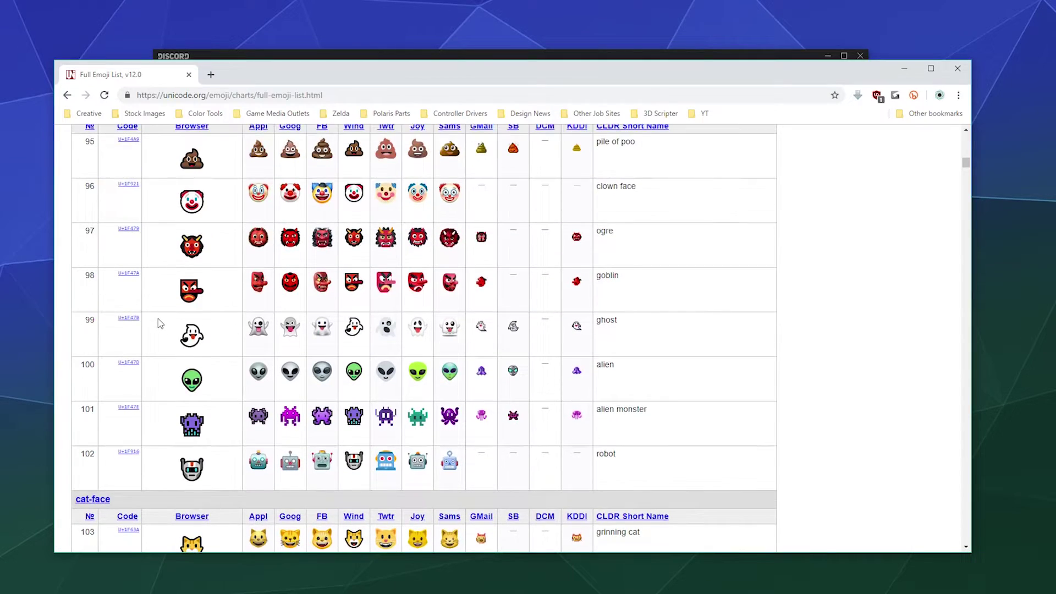
scroll(157, 320, down, 15)
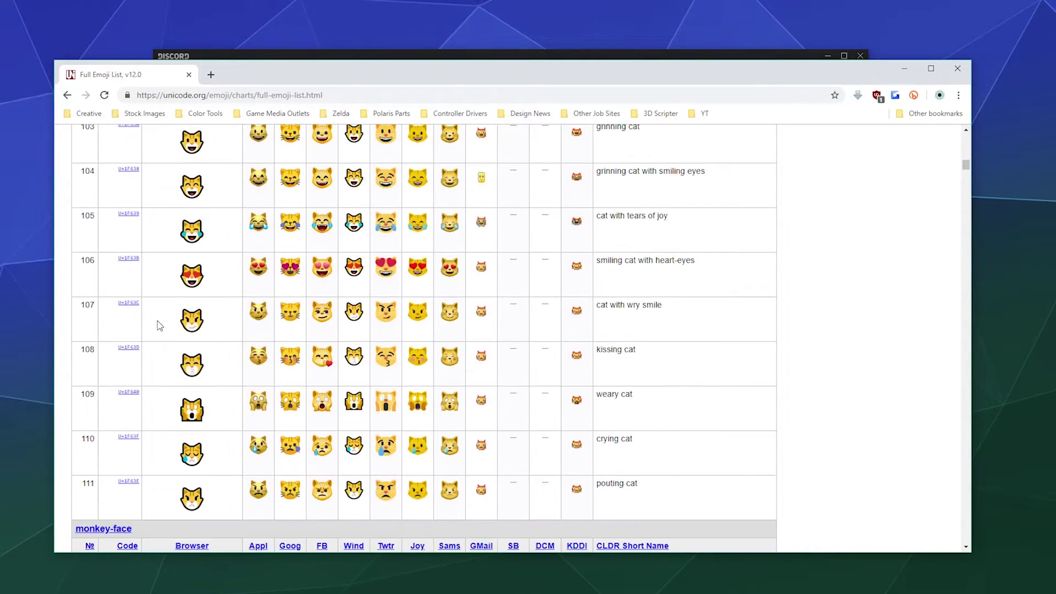
scroll(159, 325, down, 18)
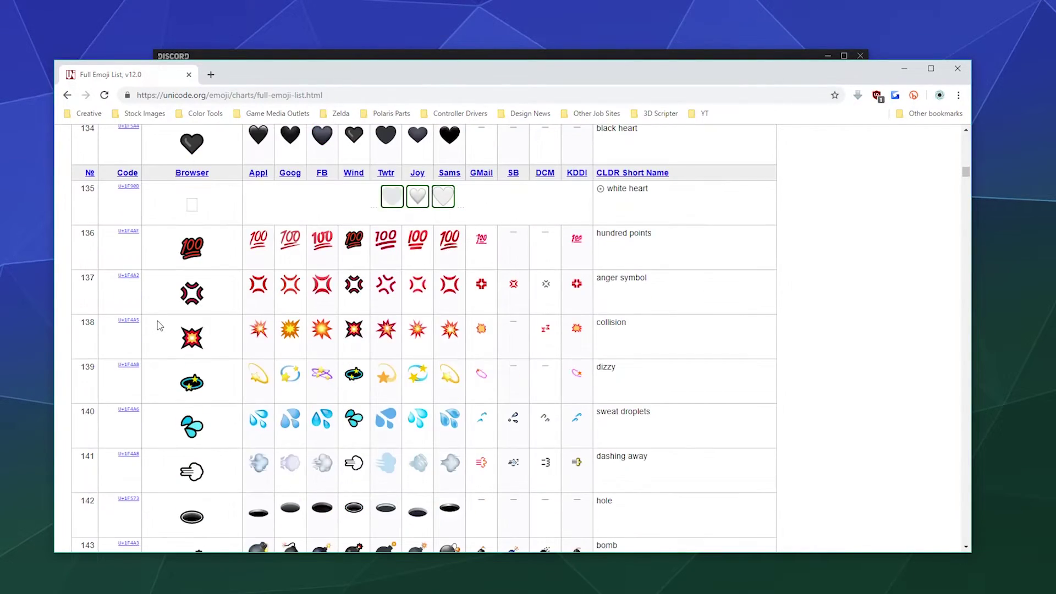
scroll(157, 321, down, 5)
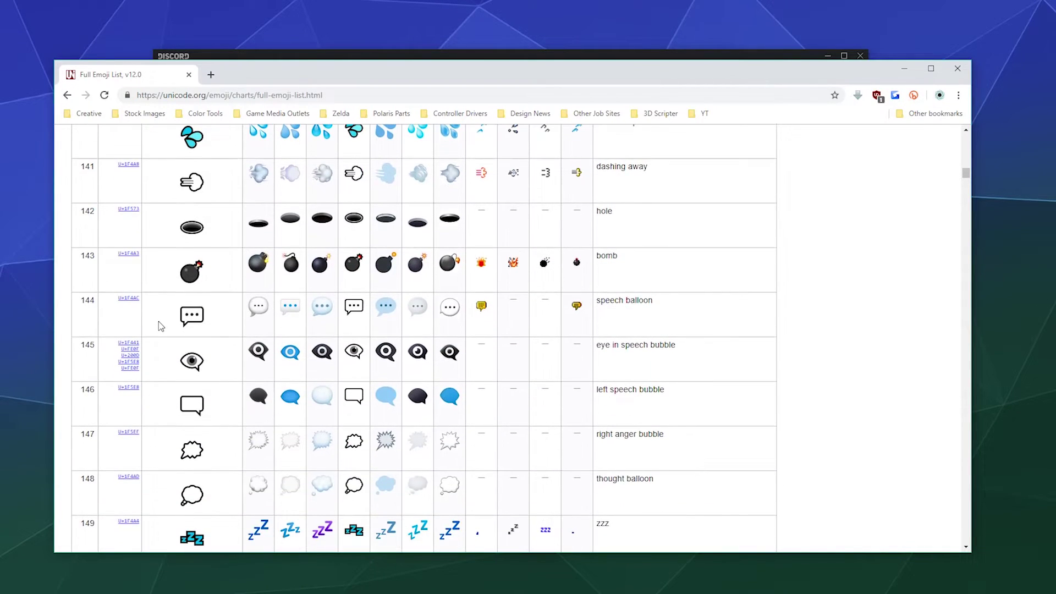
scroll(159, 321, down, 14)
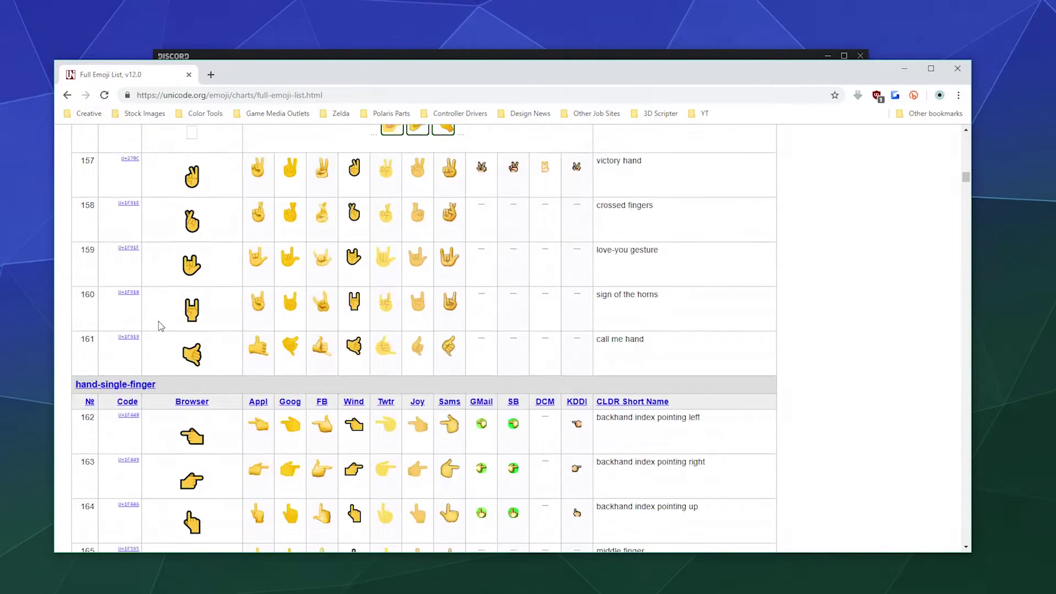
scroll(160, 324, down, 4)
scroll(160, 324, up, 5)
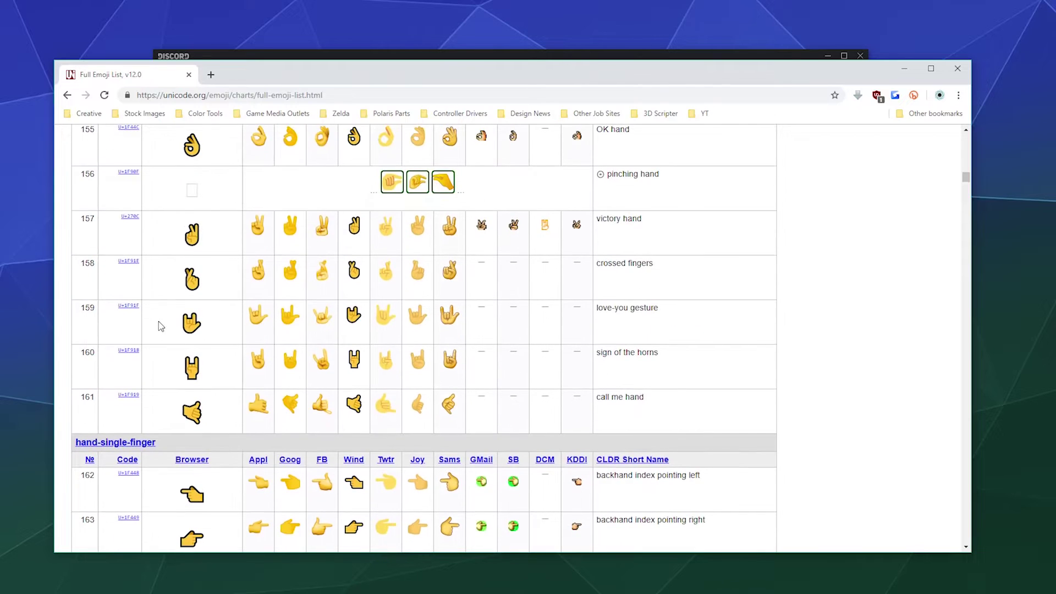
scroll(158, 322, up, 5)
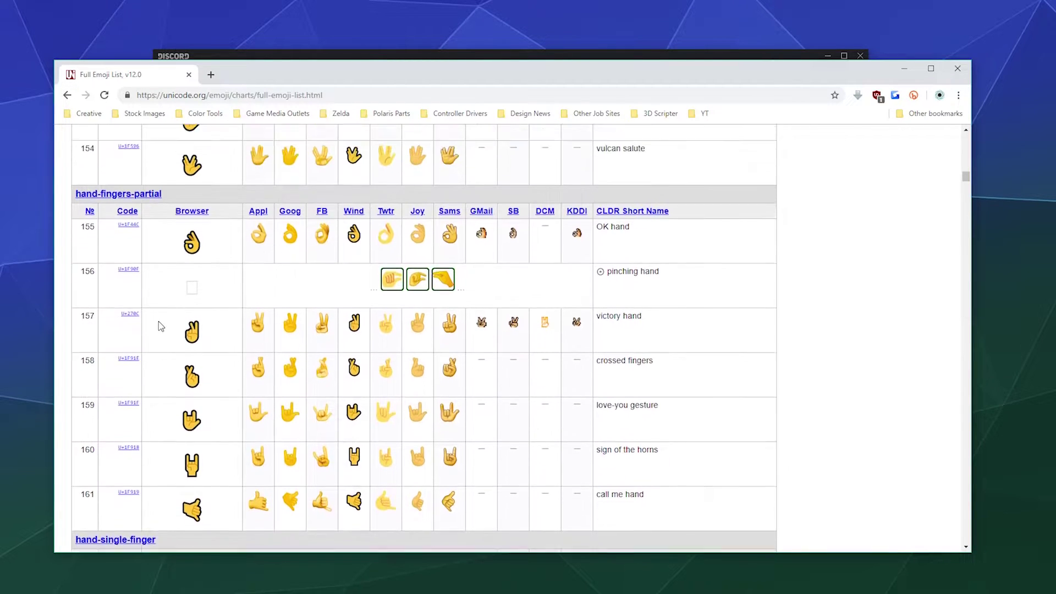
double_click(173, 313)
key(ctrl+c)
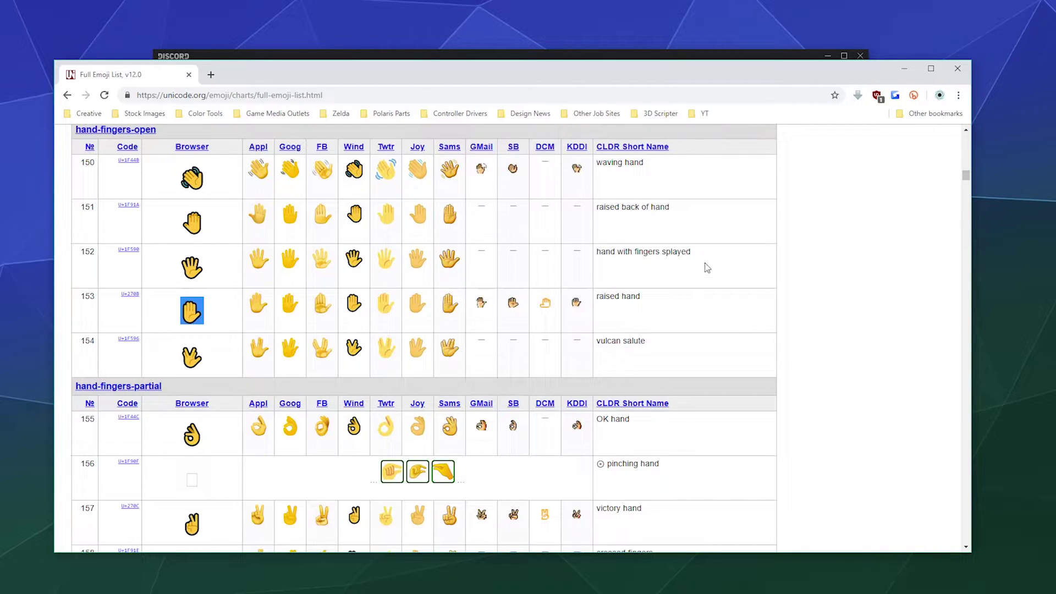
Return to Discord and paste the raised hand emoji directly in front of welcome-channel in the channel name.
click(904, 69)
click(372, 146)
key(ctrl+v)
text(-)
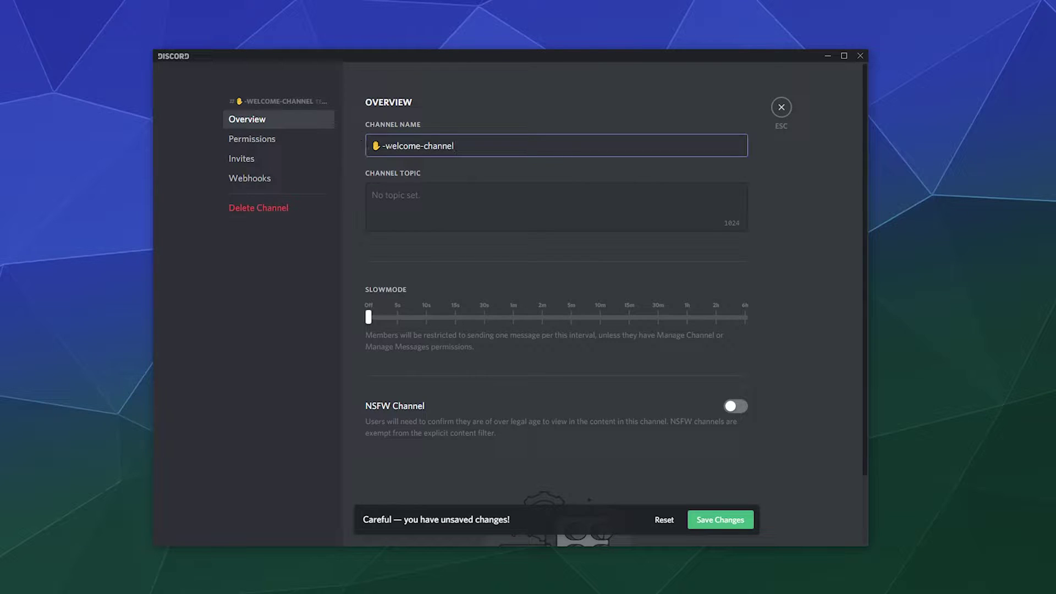
key(BackSpace)
Set the channel topic to "Please Read the Following Rules and other announcements before talking and doing things on the server.", save the changes and close the settings.
click(439, 215)
text(Please Read the Following Rules and other announcement)
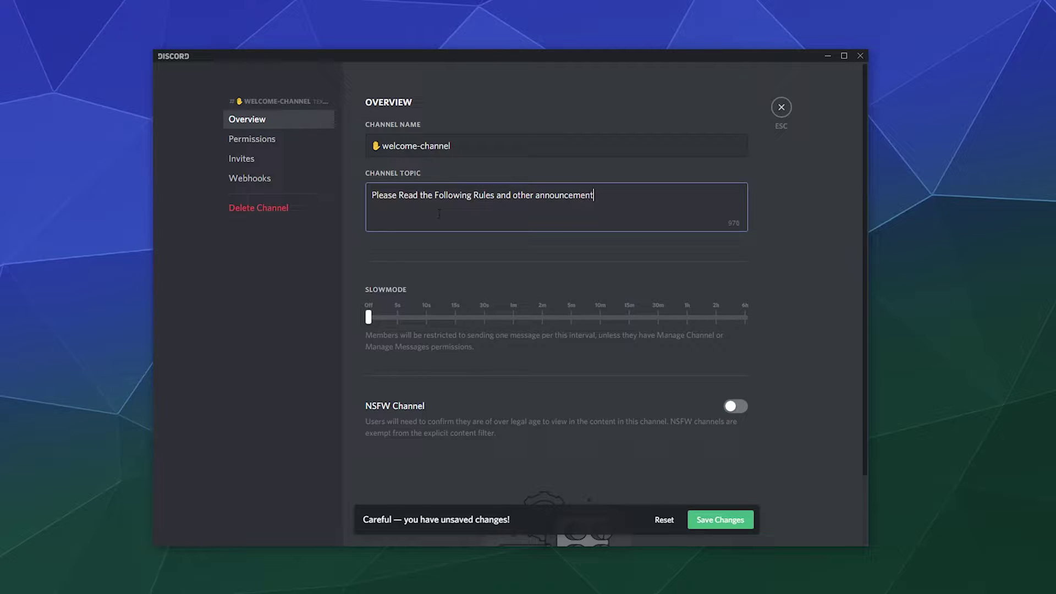
text(s before engag)
key(BackSpace)
key(BackSpace)
key(BackSpace)
key(BackSpace)
key(BackSpace)
text(talking and doing things)
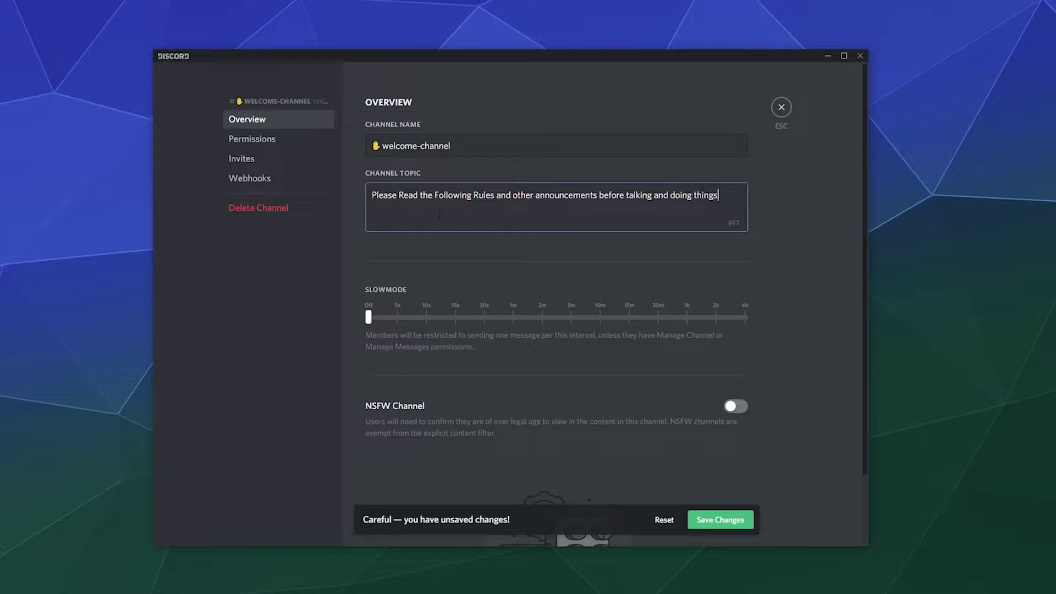
text( on the server.)
scroll(792, 325, down, 2)
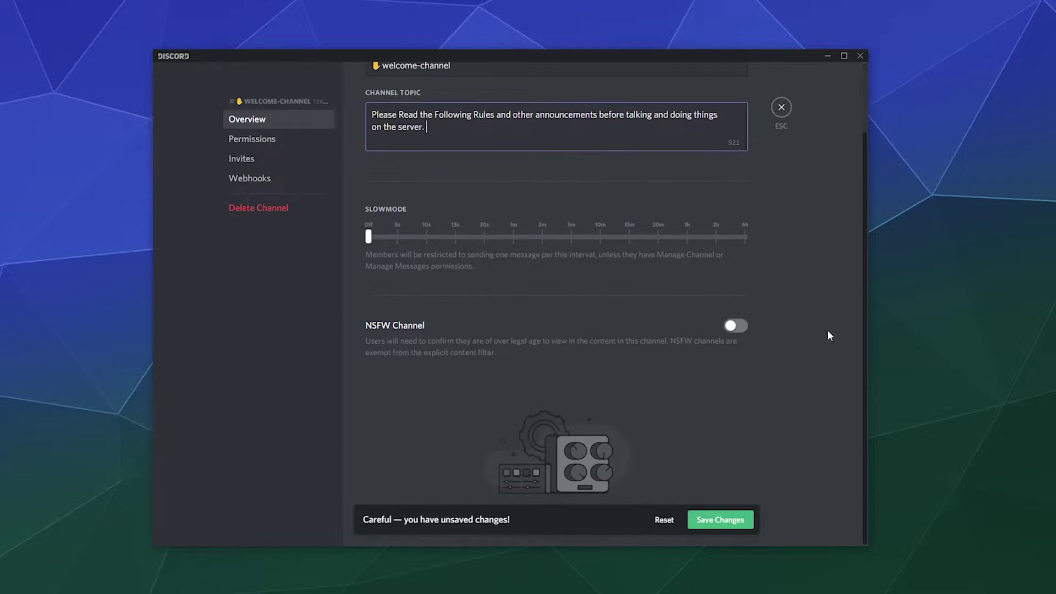
scroll(530, 281, up, 2)
click(726, 517)
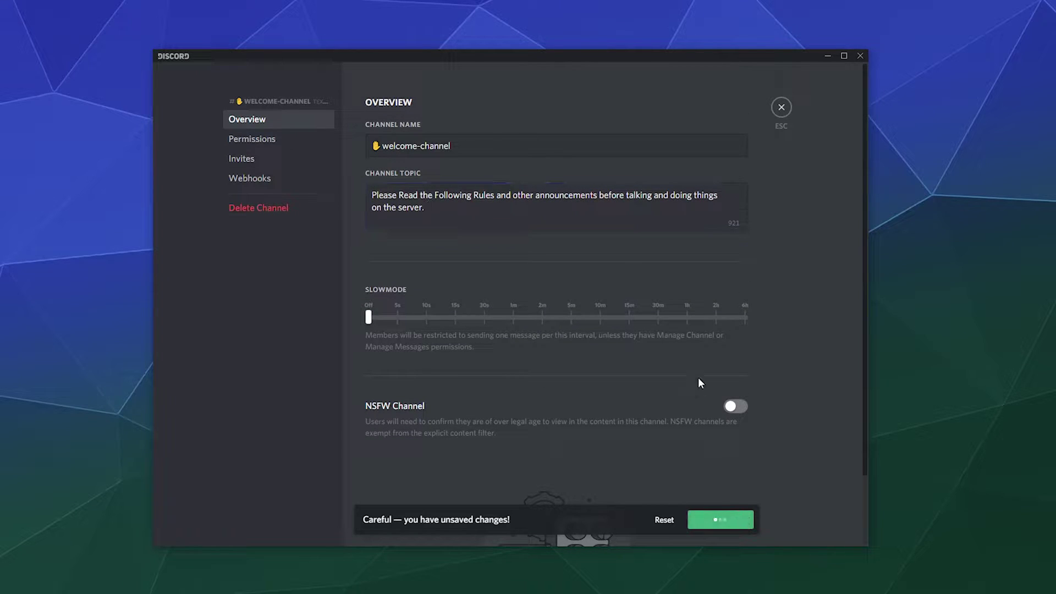
click(781, 108)
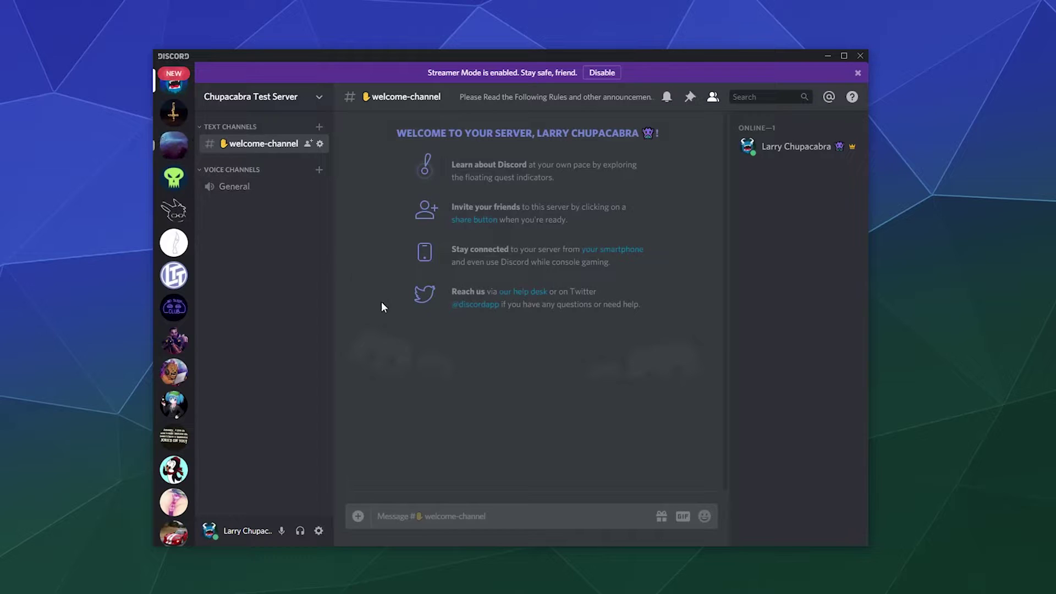
Start a new text channel in the Text Channels category and name it announcement-channel, with the cursor placed before the name.
click(319, 127)
text(announ)
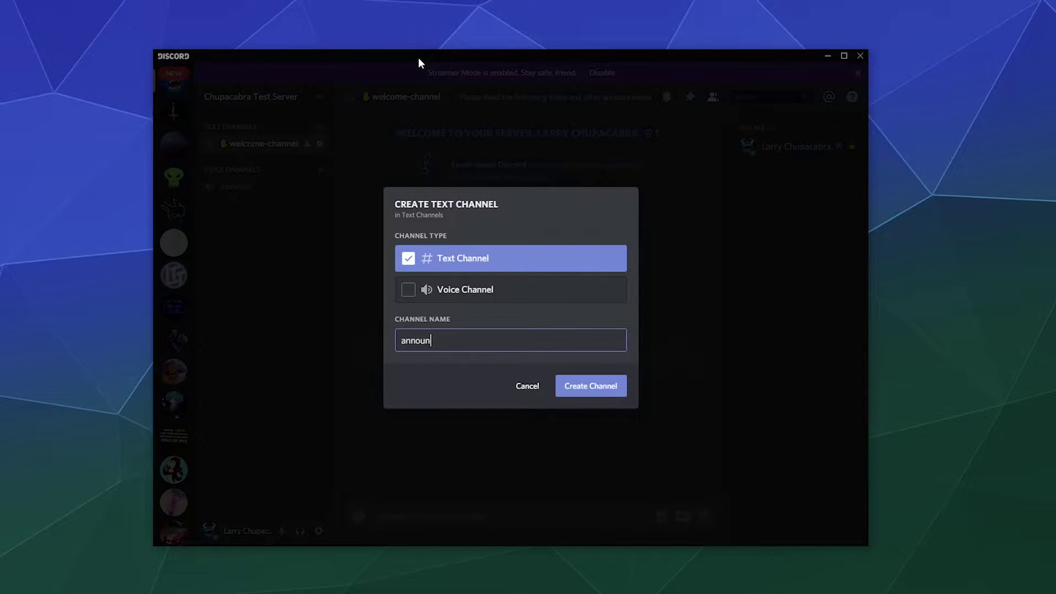
text(cement-channel)
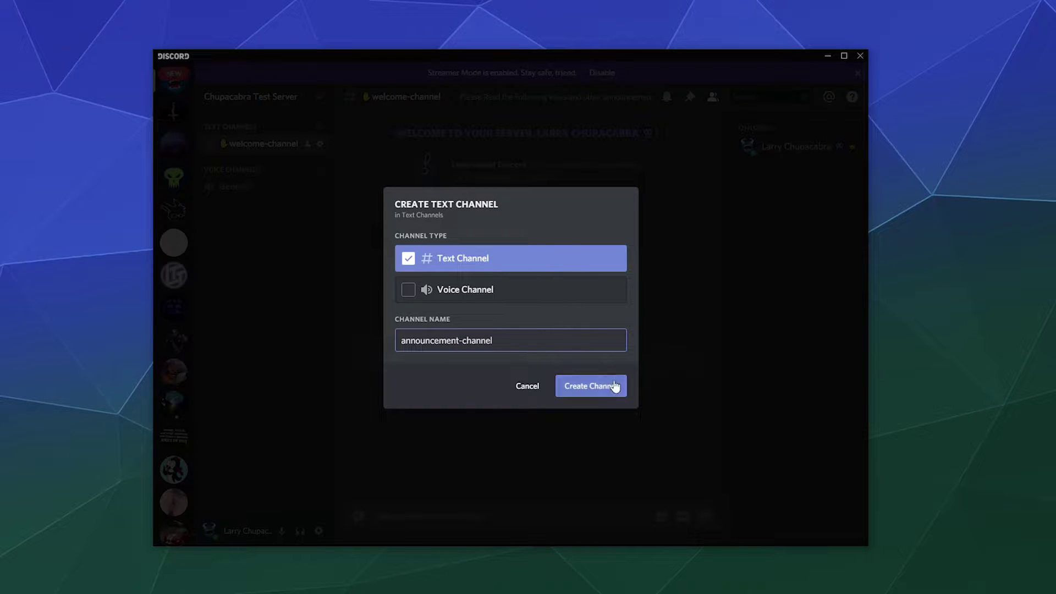
key(Home)
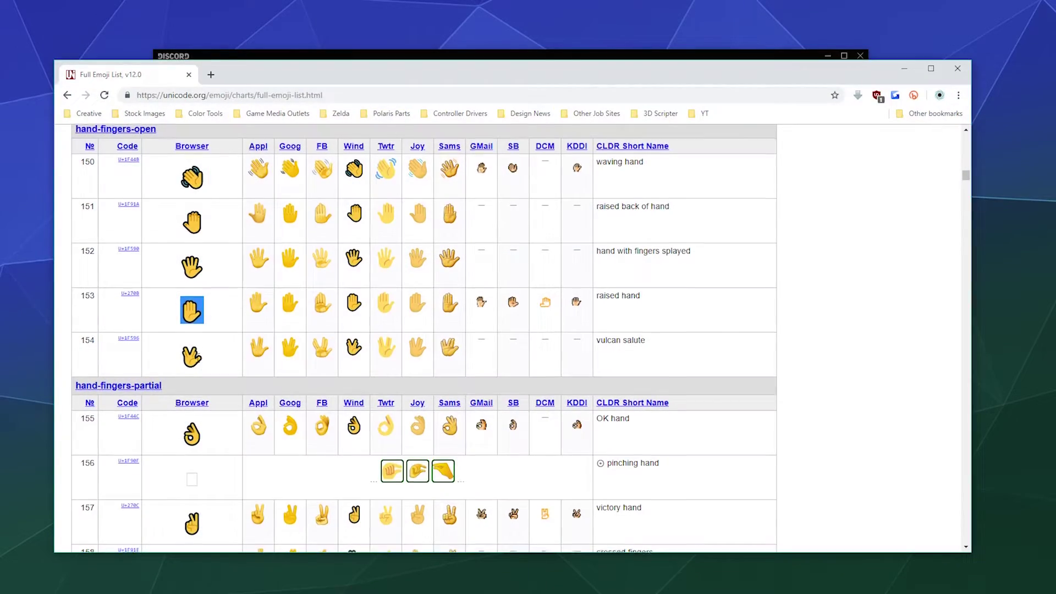
Find the birthday cake emoji in the browser's Full Emoji List and select its Browser version for copying.
scroll(281, 405, down, 20)
scroll(281, 404, down, 20)
scroll(280, 404, down, 20)
scroll(281, 404, down, 20)
scroll(281, 404, down, 20)
scroll(279, 402, down, 20)
scroll(280, 404, down, 20)
scroll(281, 404, down, 20)
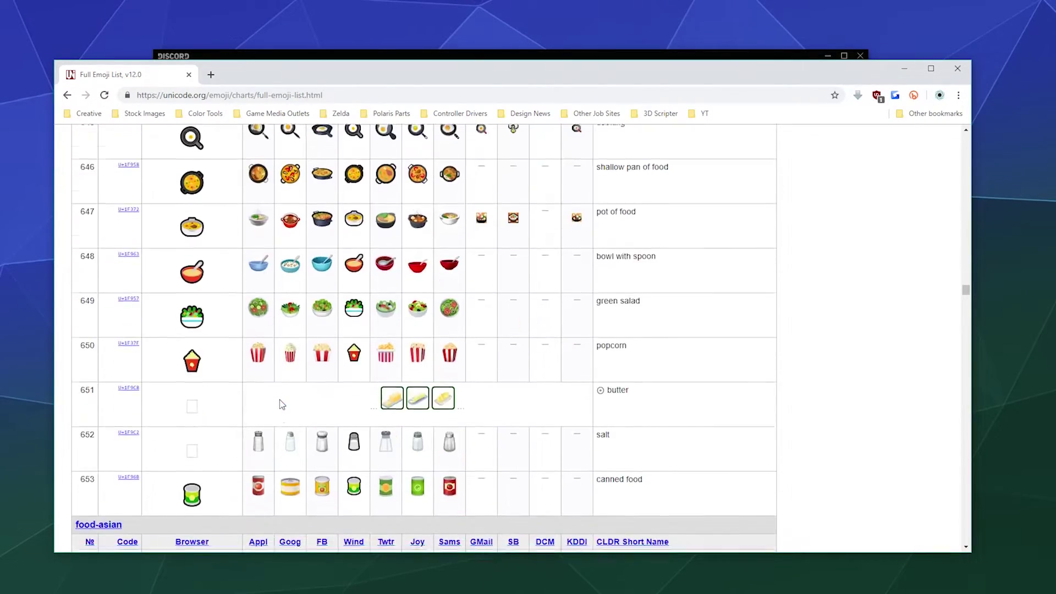
scroll(280, 404, down, 20)
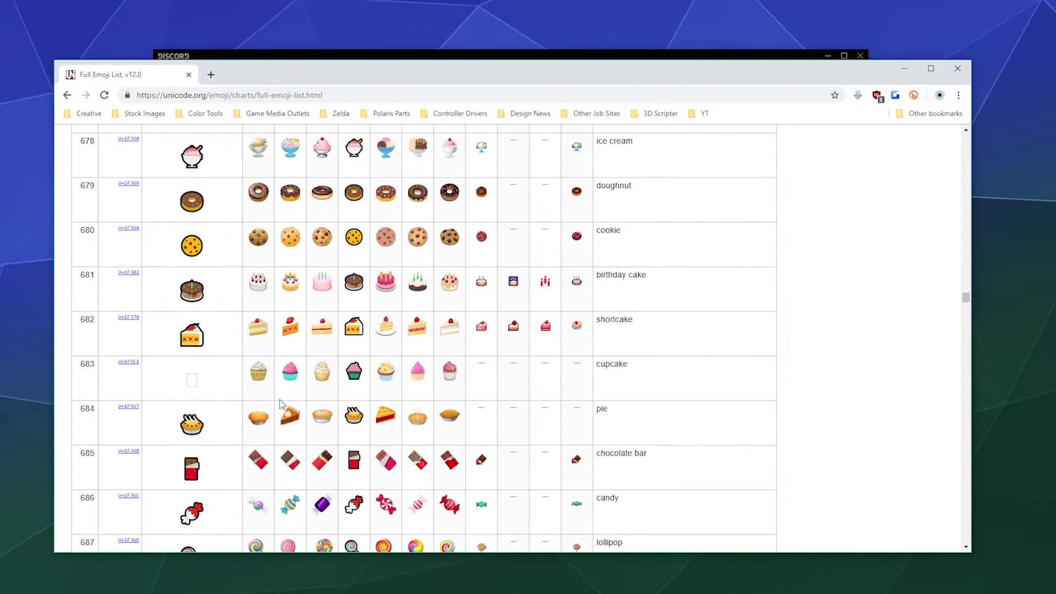
scroll(280, 402, down, 10)
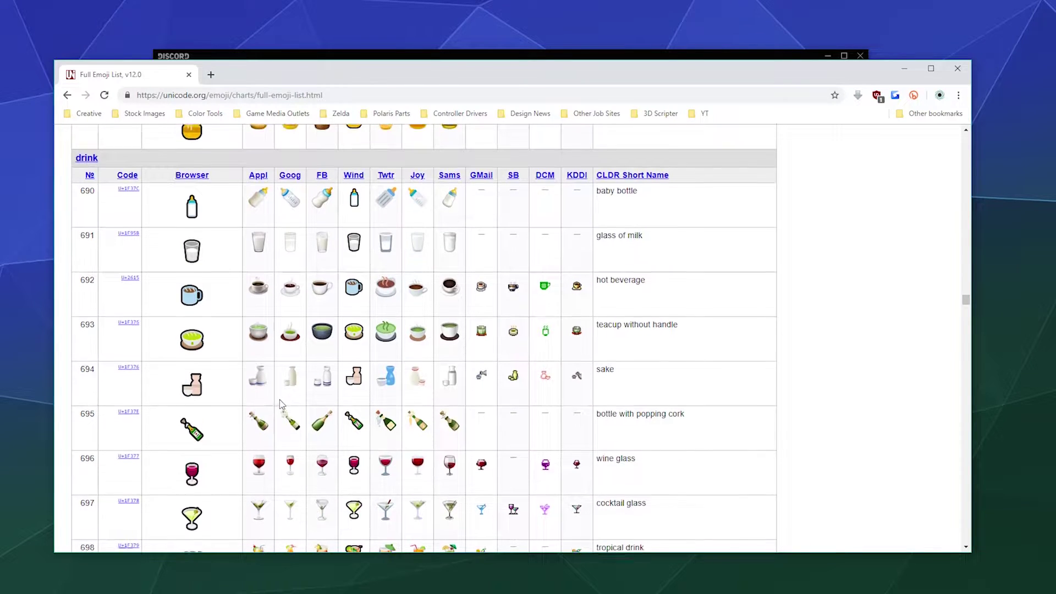
scroll(280, 399, up, 8)
drag(174, 189, 220, 177)
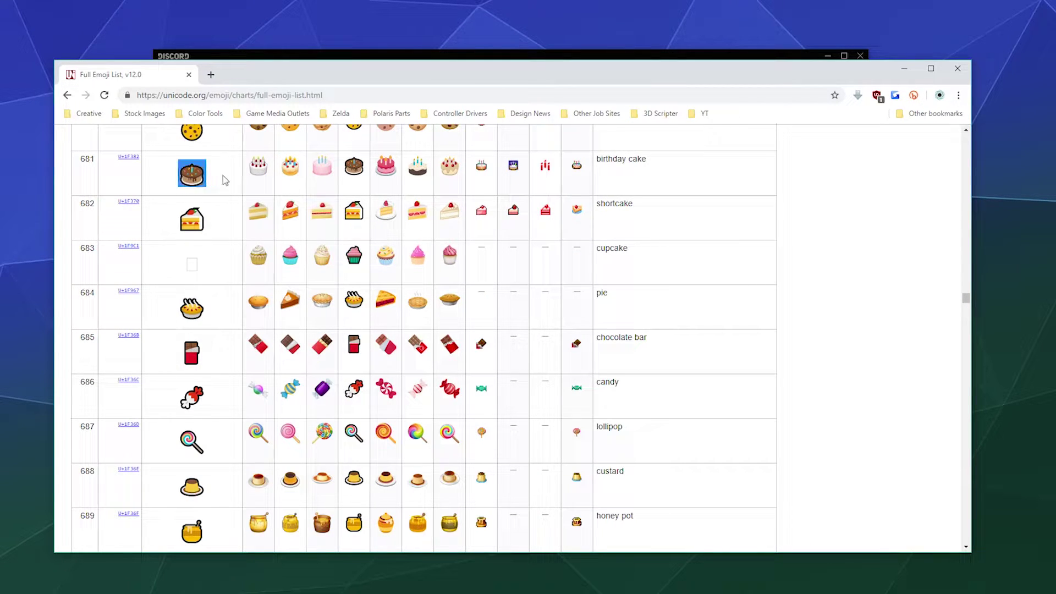
Return to Discord, paste the birthday cake emoji in front of announcement-channel and create the channel.
click(903, 69)
text(🎂)
click(608, 385)
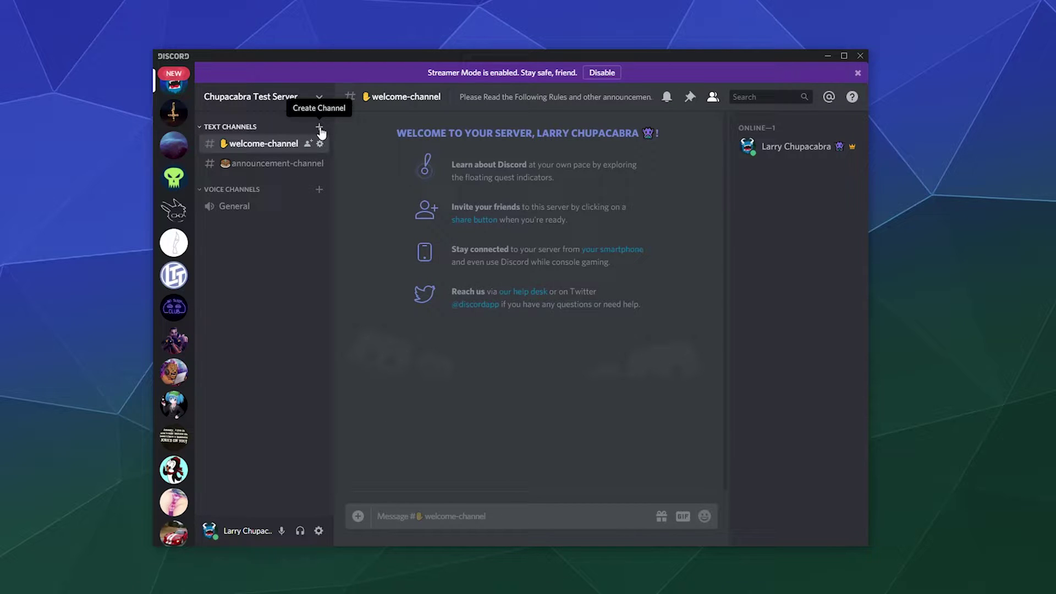
Rename the Text Channels category to General Chat & Hangout, save the change and close the category settings.
right_click(244, 127)
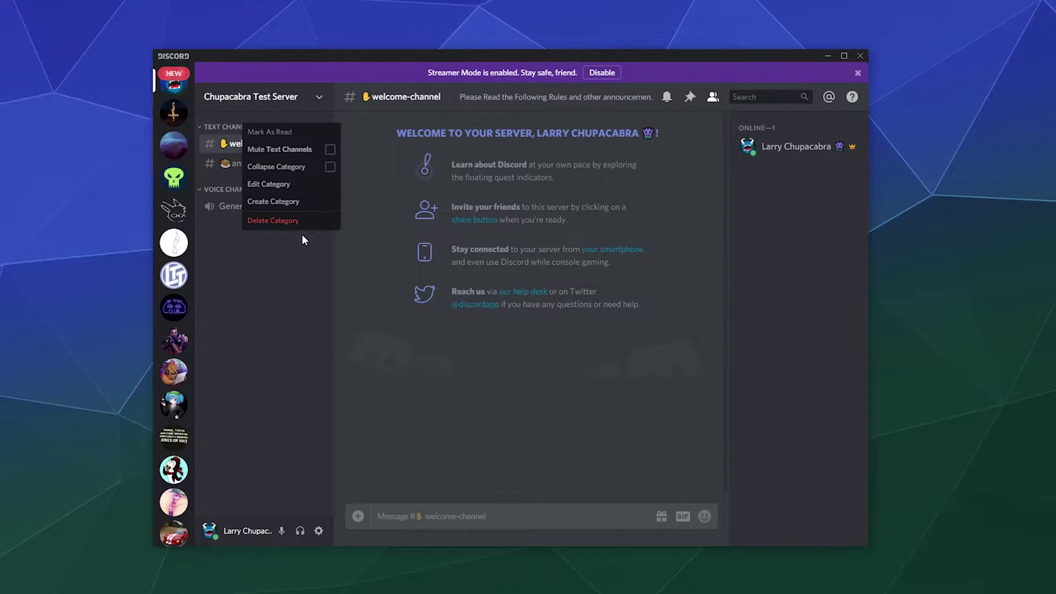
click(229, 229)
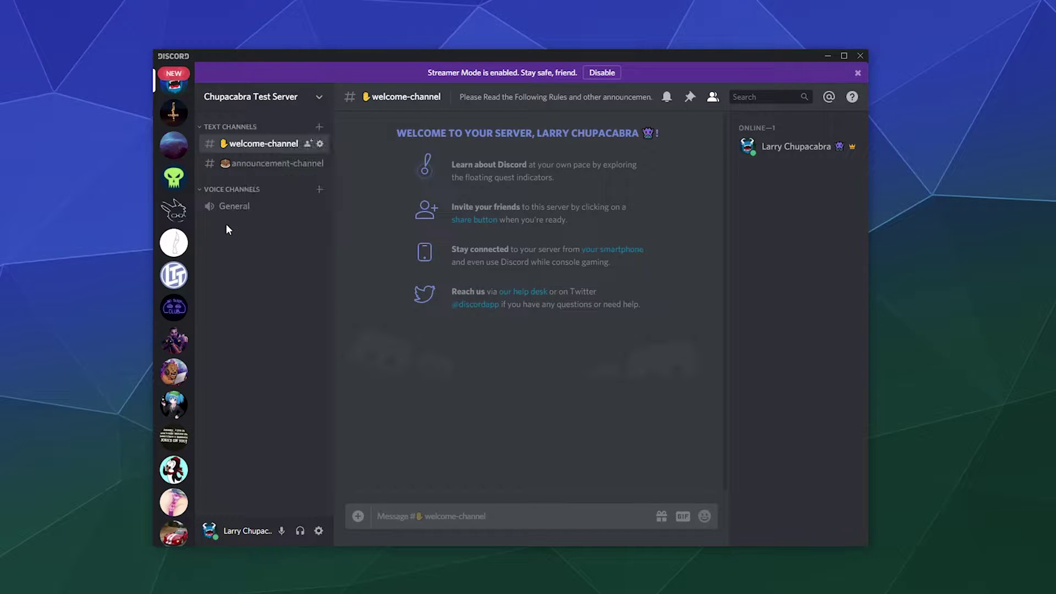
right_click(222, 132)
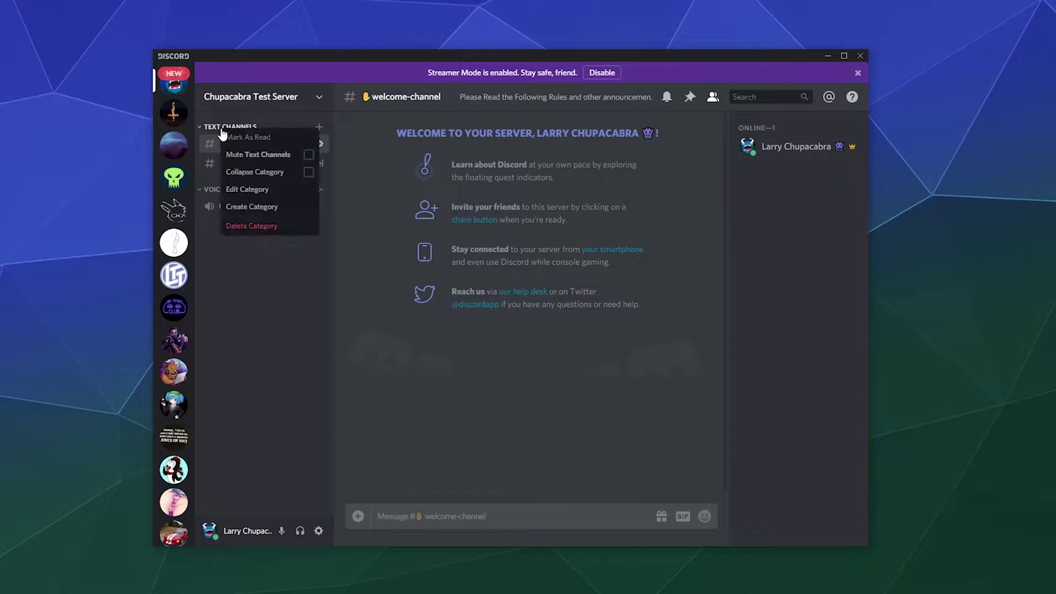
key(Return)
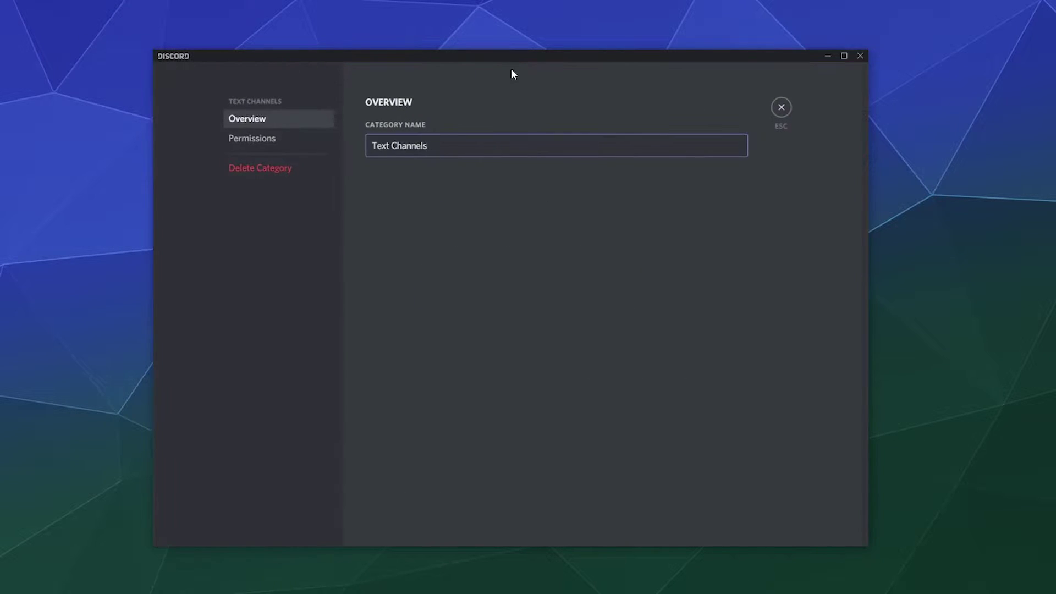
key(ctrl+a)
text(General Ch)
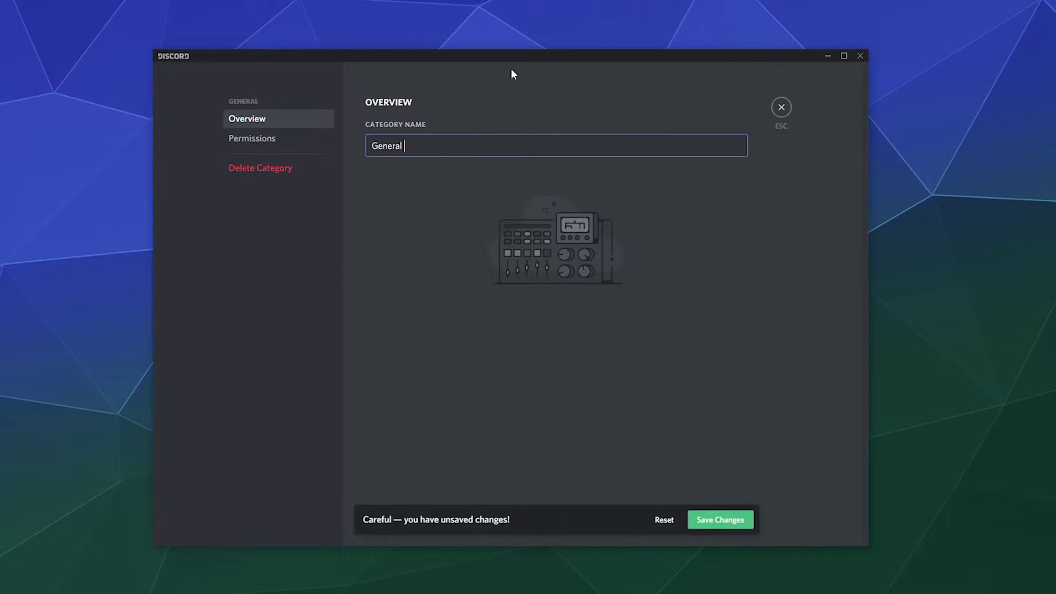
key(BackSpace)
key(BackSpace)
key(BackSpace)
text(Chat & Hanga)
key(BackSpace)
text(out)
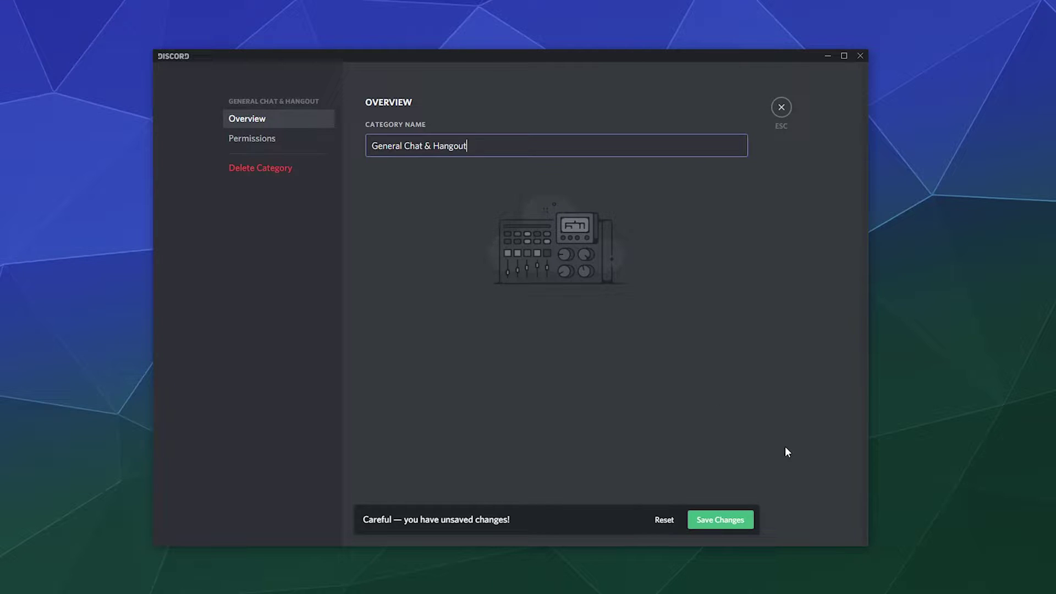
click(718, 520)
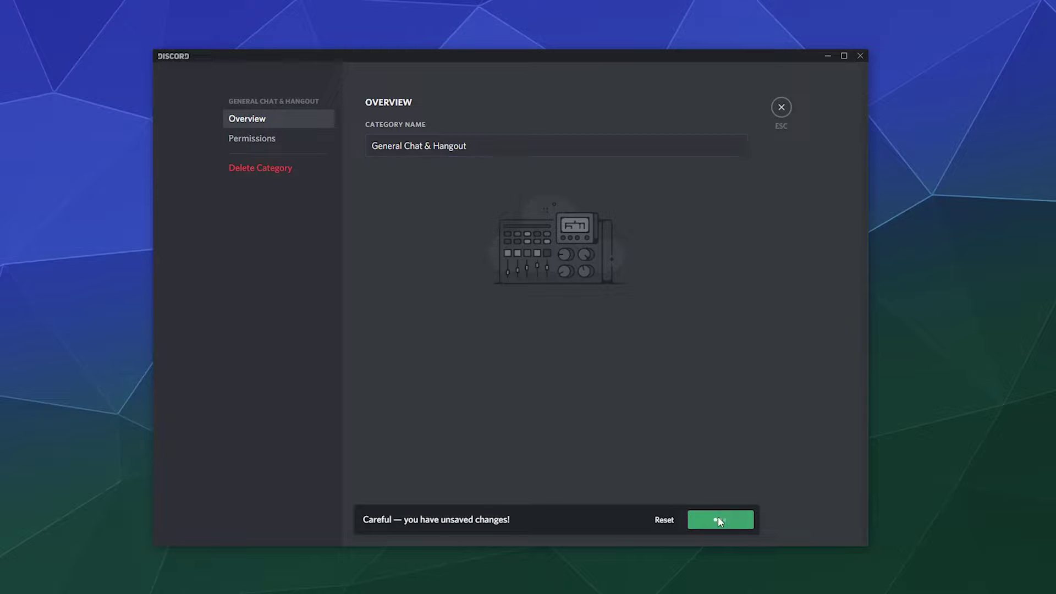
click(781, 107)
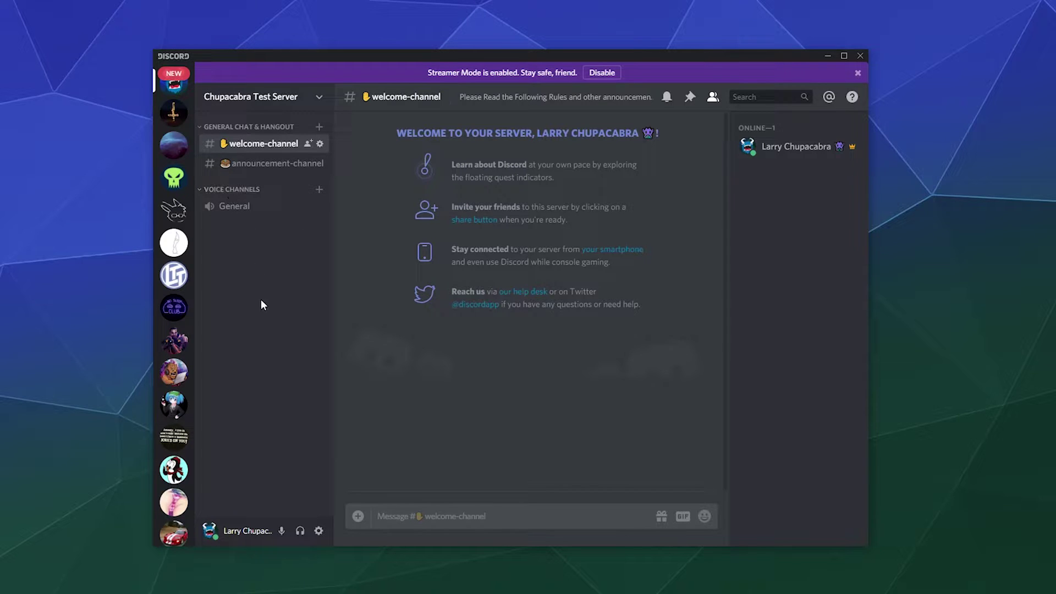
Move the General voice channel beneath announcement-channel, rename it Hangout Central and save the change.
drag(244, 209, 249, 185)
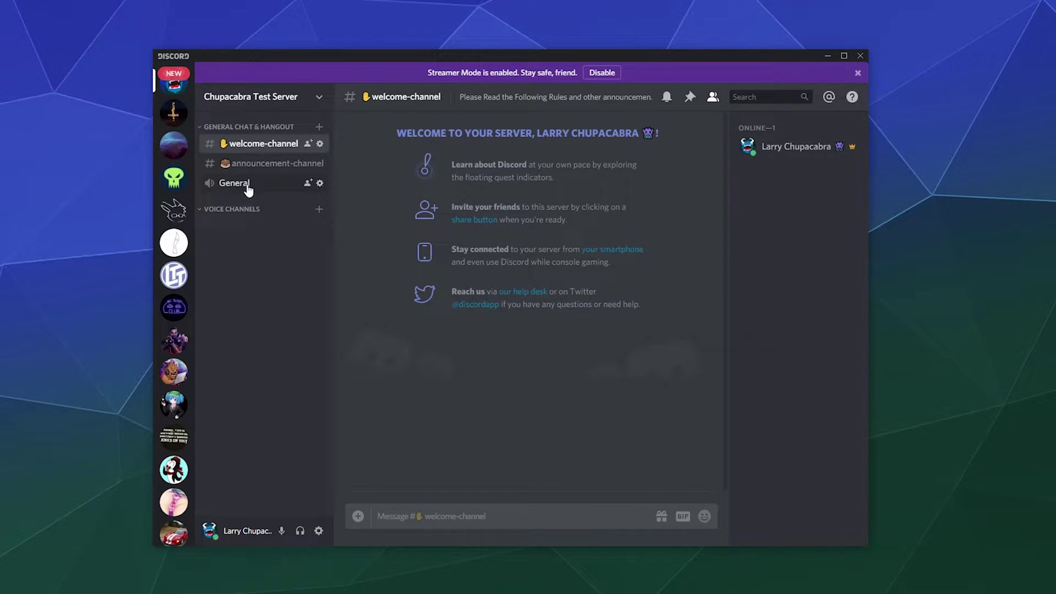
right_click(246, 185)
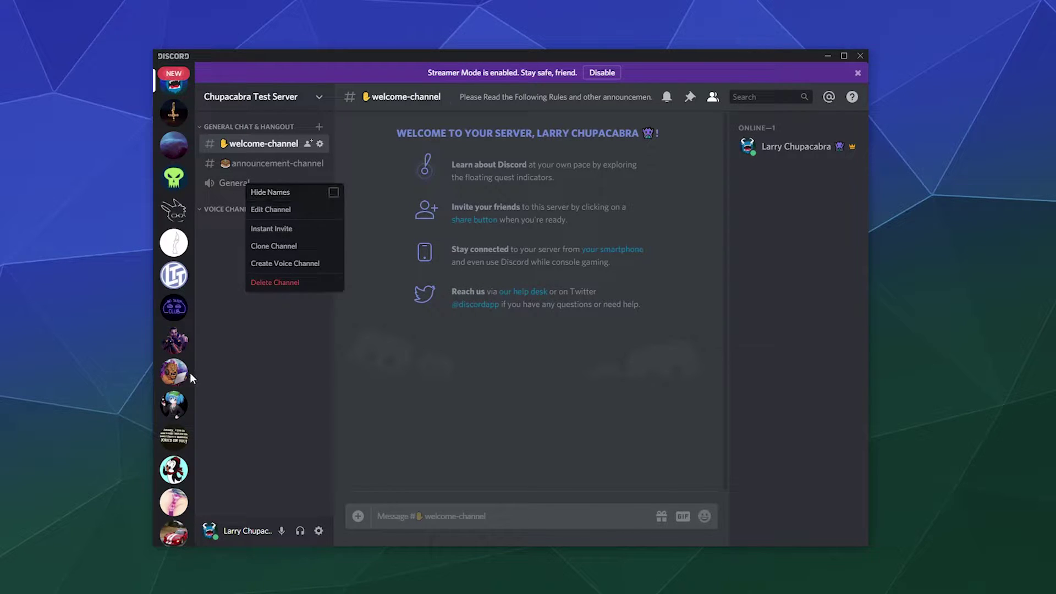
click(256, 352)
right_click(264, 185)
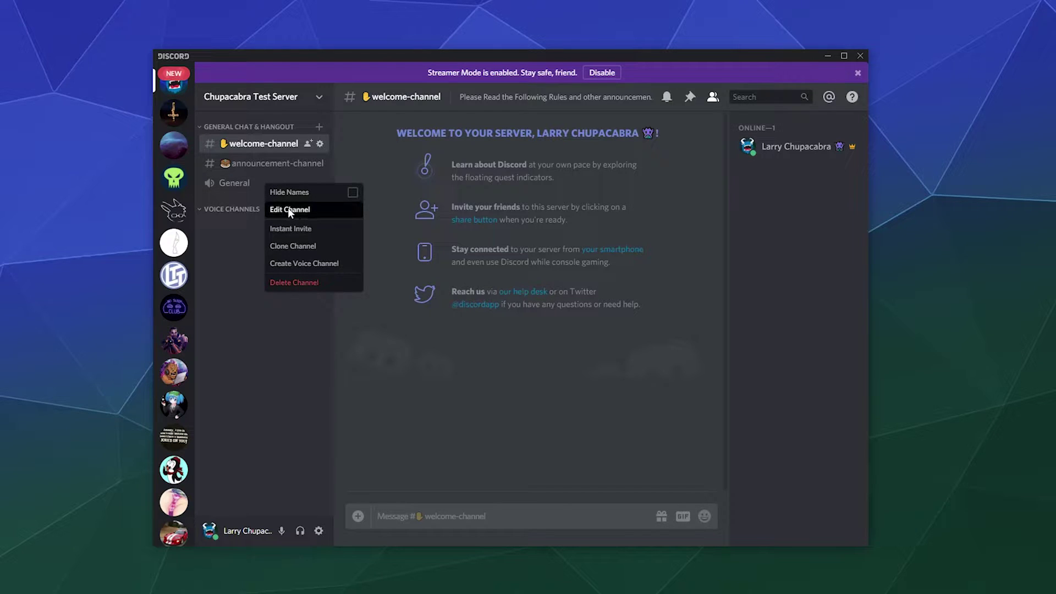
click(289, 210)
key(ctrl+a)
text(Gan)
key(BackSpace)
key(BackSpace)
key(BackSpace)
text(Hangout Central)
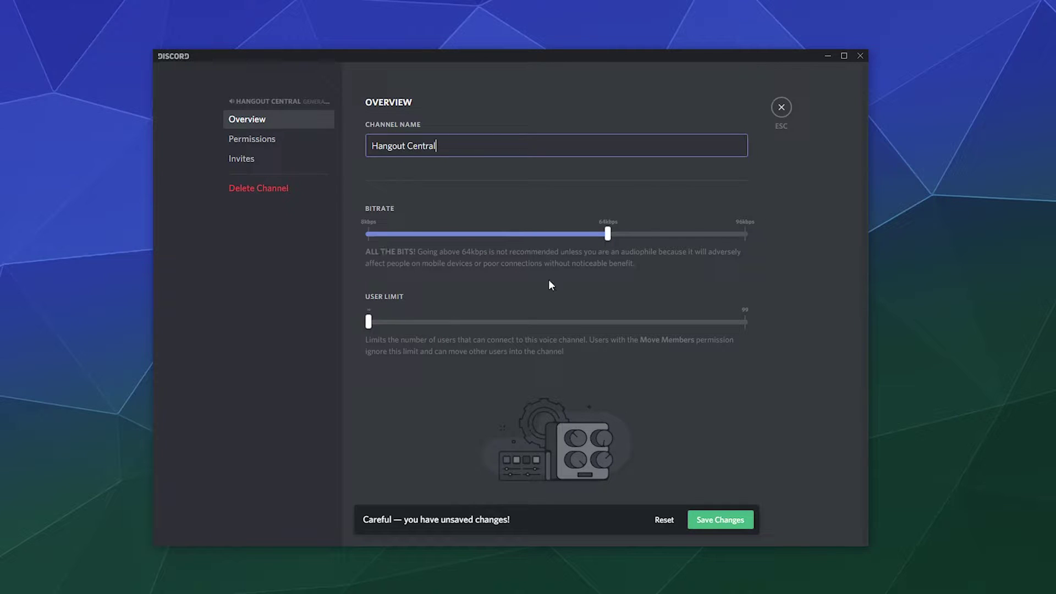
click(276, 141)
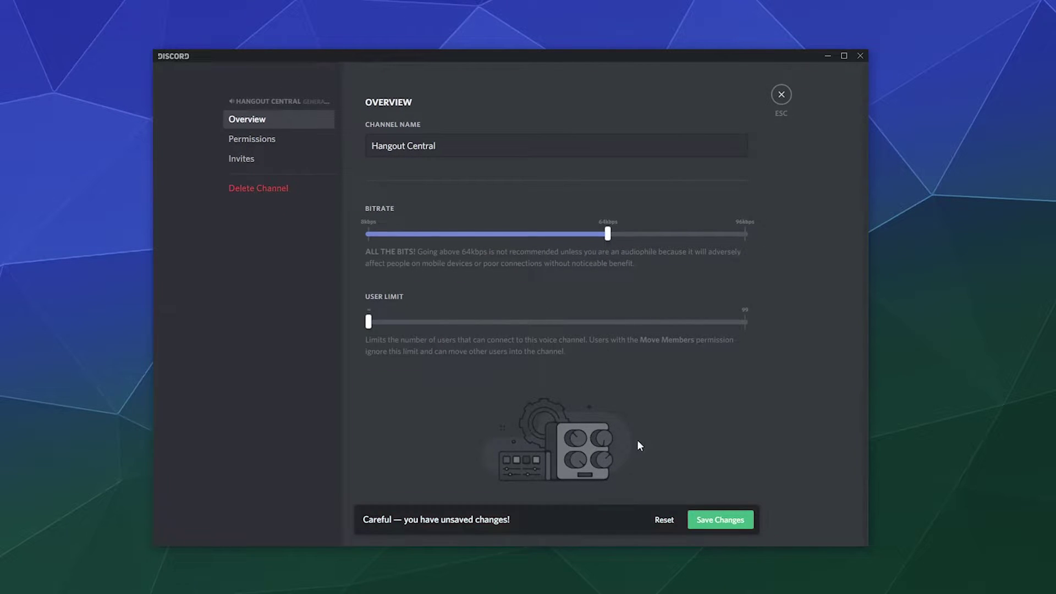
click(723, 524)
Review the Permissions and Invites settings of the Hangout Central voice channel and close its settings.
click(271, 146)
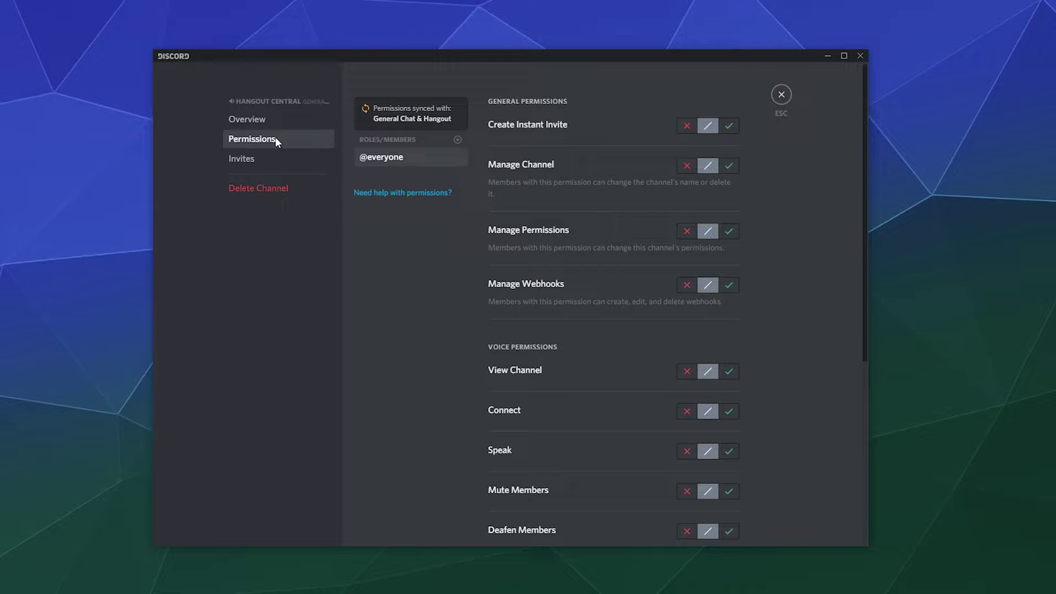
click(262, 164)
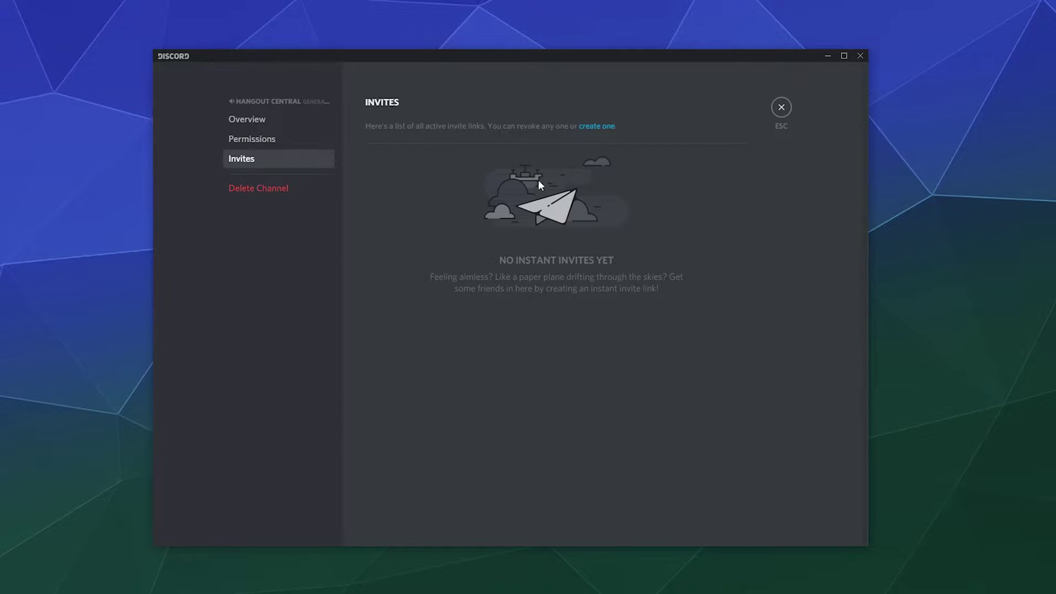
click(785, 109)
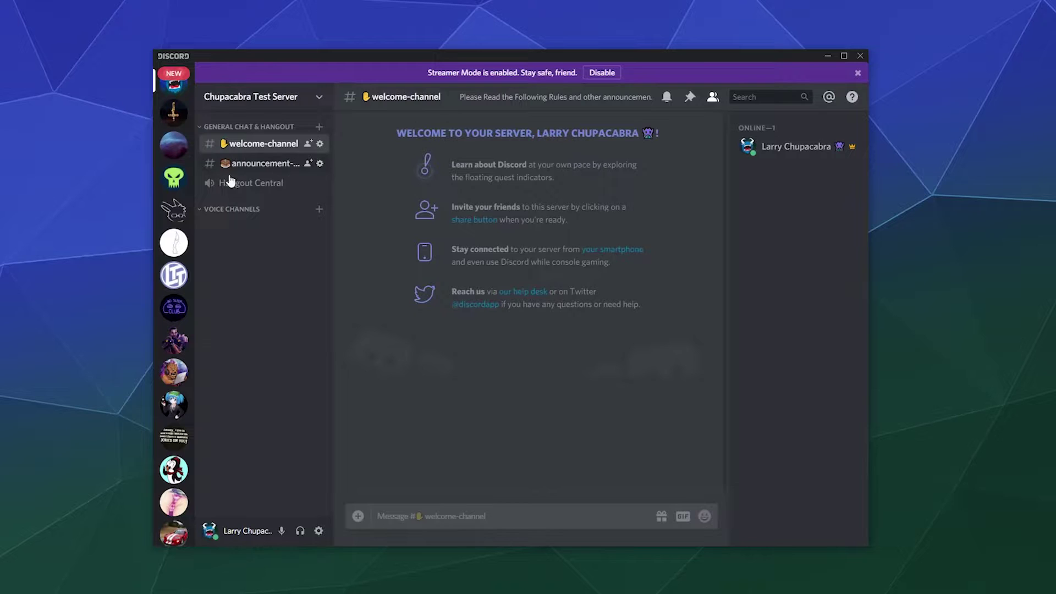
Move Hangout Central back into the Voice Channels category and rename that category Voice Hangouts, saving the change.
drag(252, 185, 250, 220)
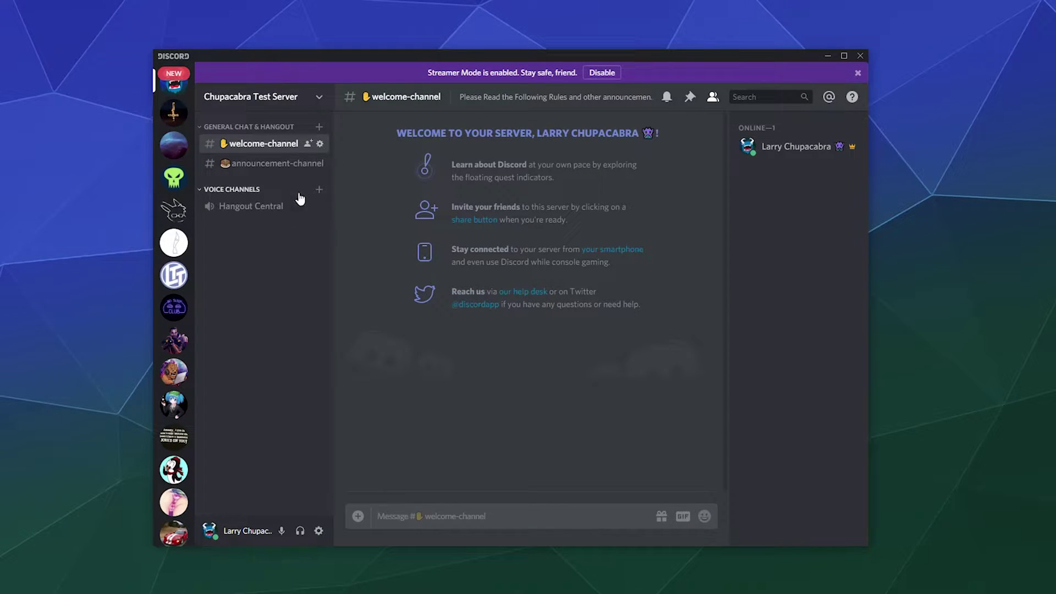
right_click(242, 190)
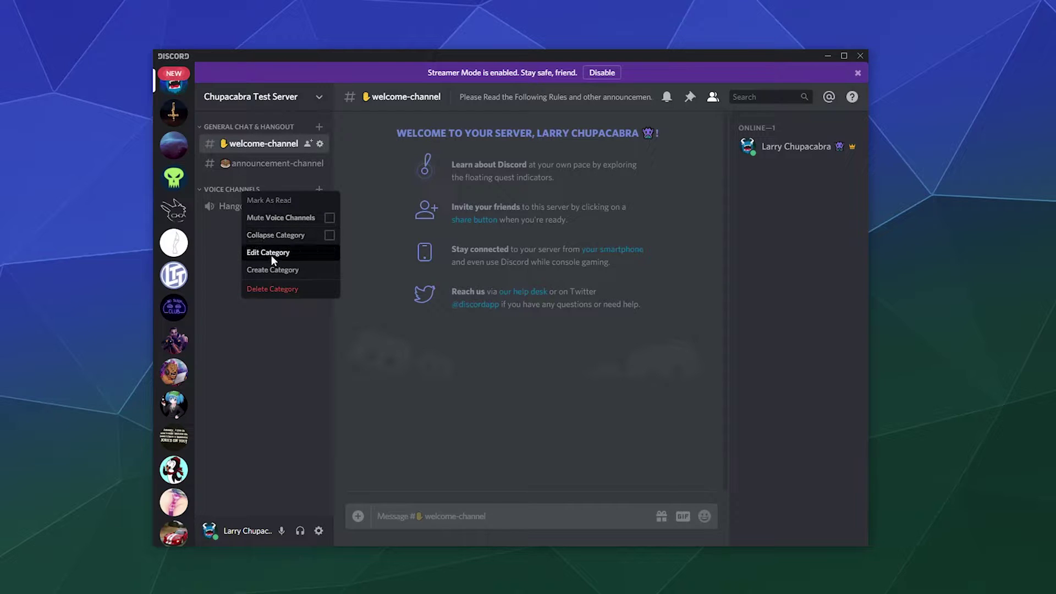
click(272, 254)
key(ctrl+a)
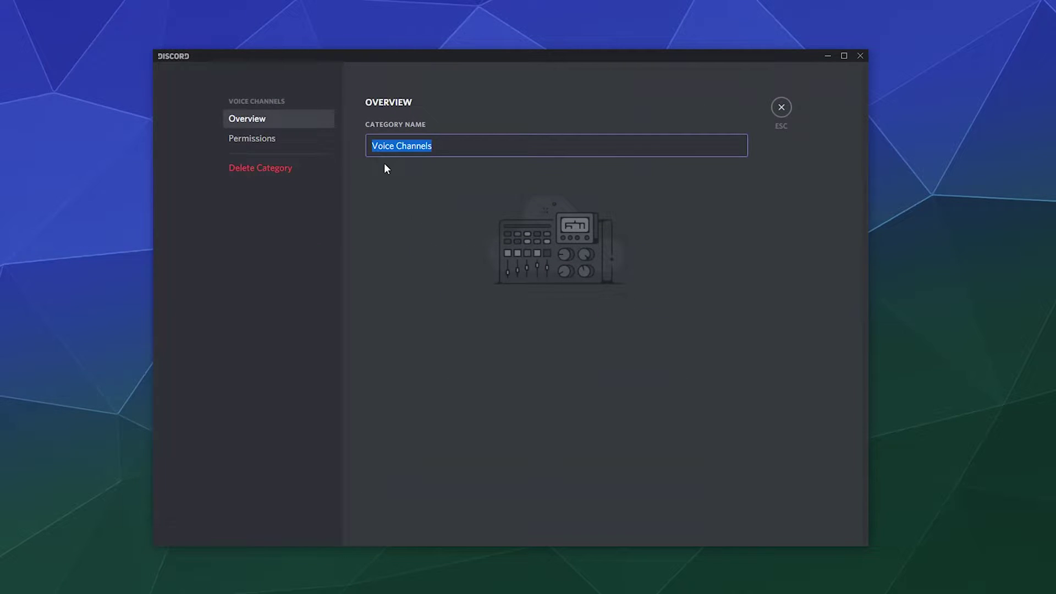
text(Voice Hangouts)
click(715, 519)
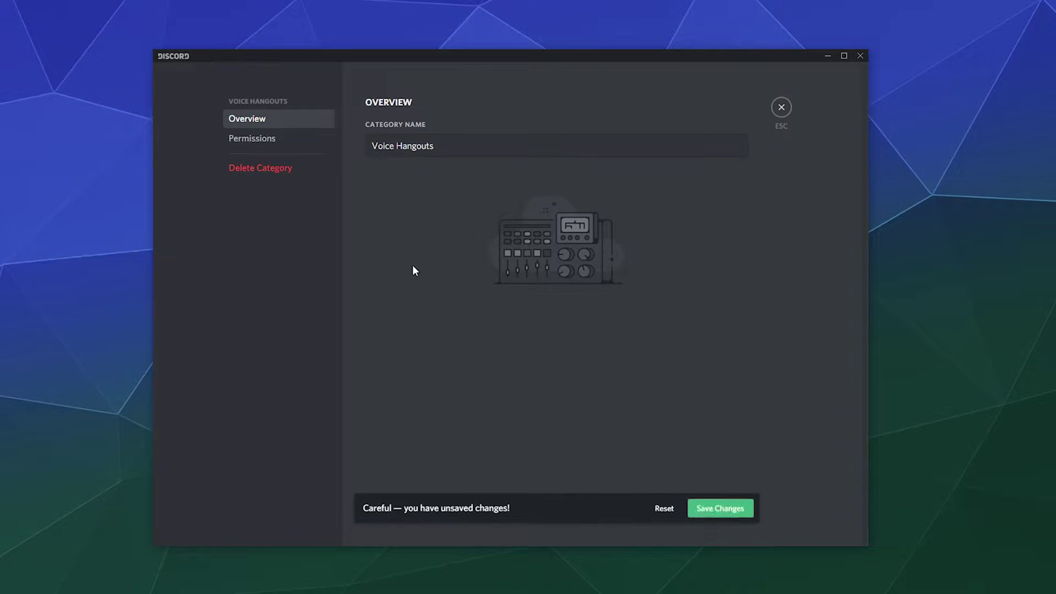
click(784, 110)
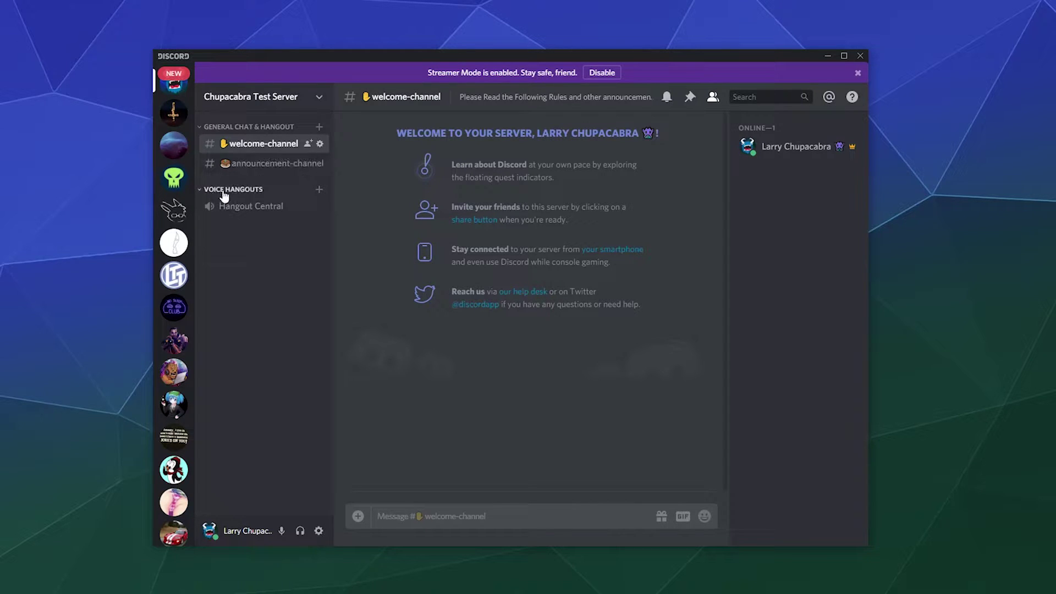
Create a voice channel named afk-disco-party in the Voice Hangouts category.
click(317, 189)
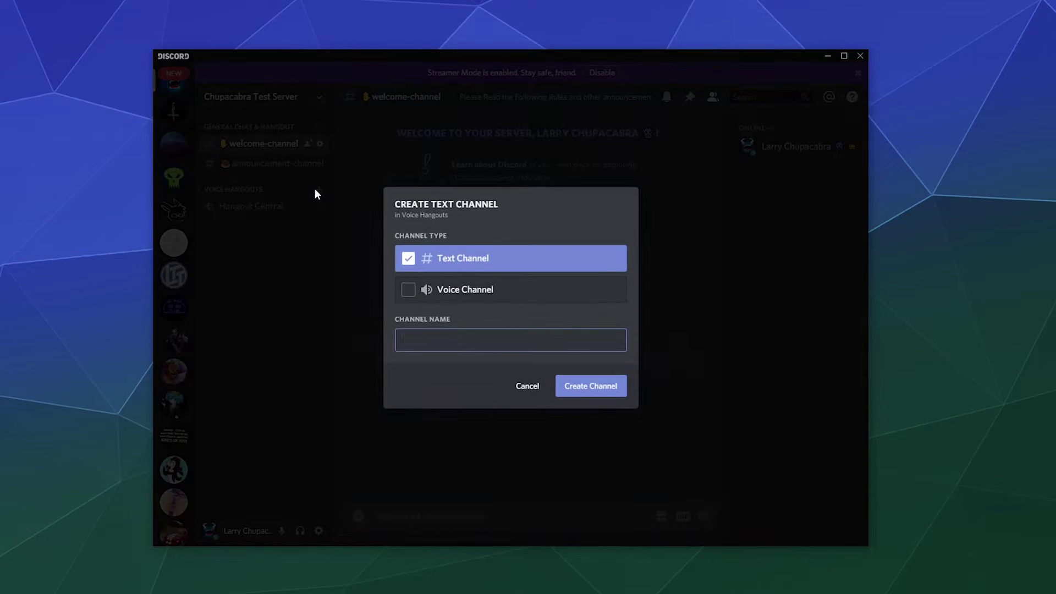
text(afk-disco-partr)
key(BackSpace)
text(y)
click(534, 291)
click(593, 389)
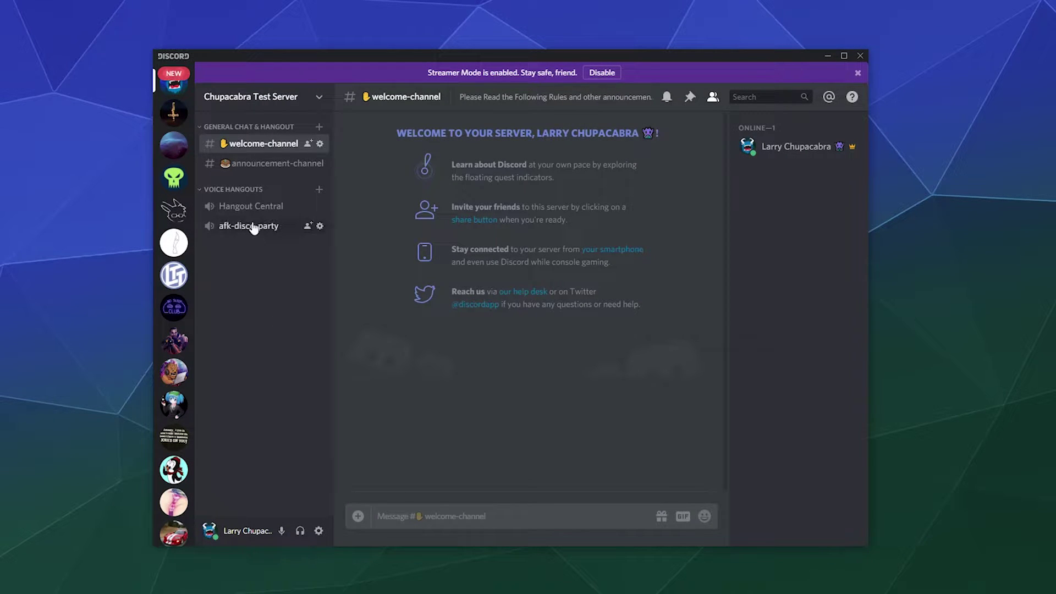
Create the text channels general-chat-and-crab-people and music-sharing in the General Chat & Hangout category.
click(319, 127)
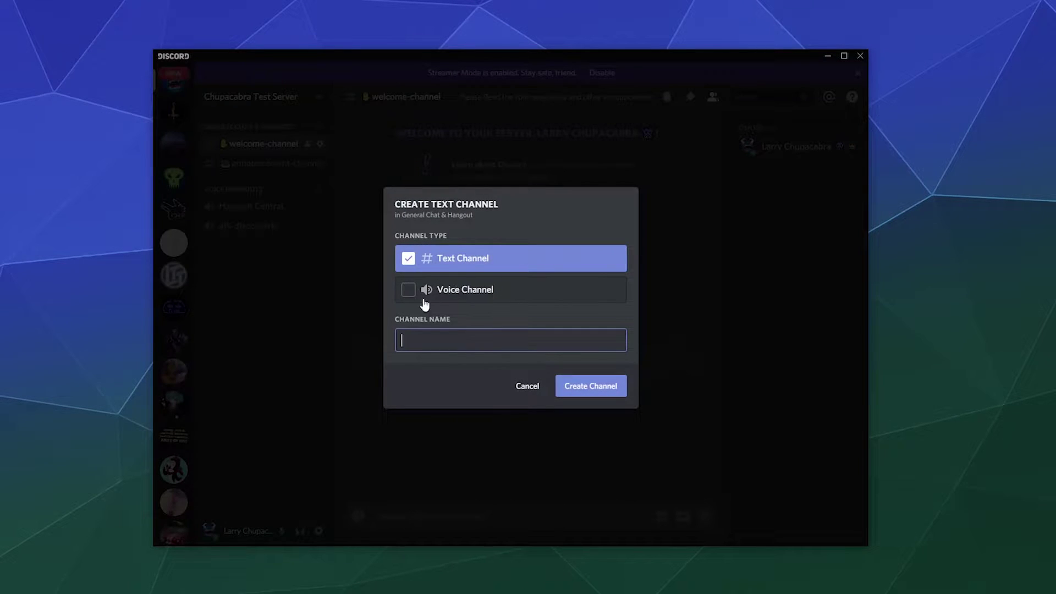
text(general-chat-and-crab-people)
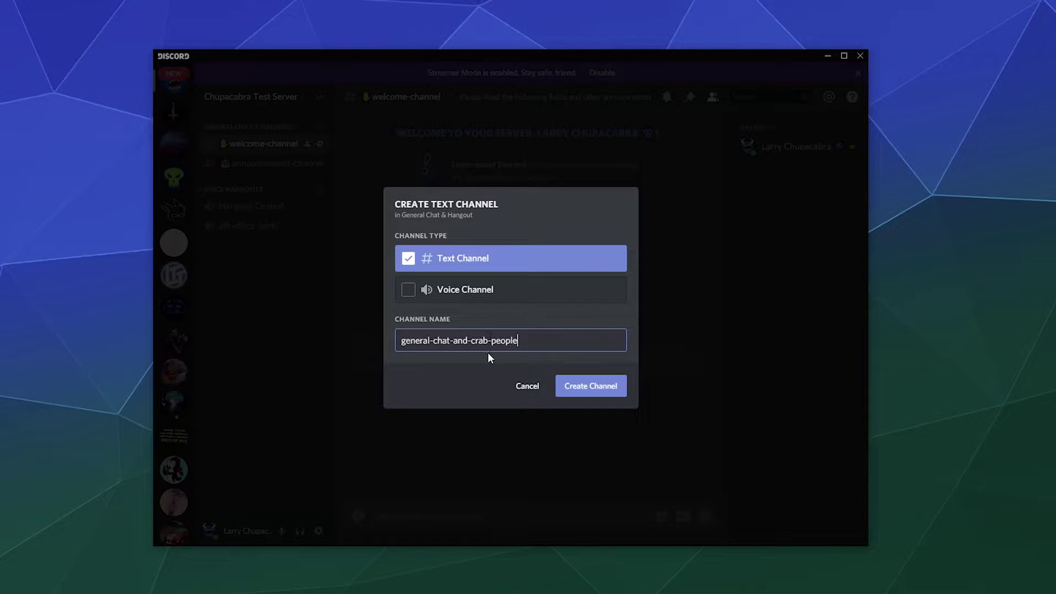
click(597, 387)
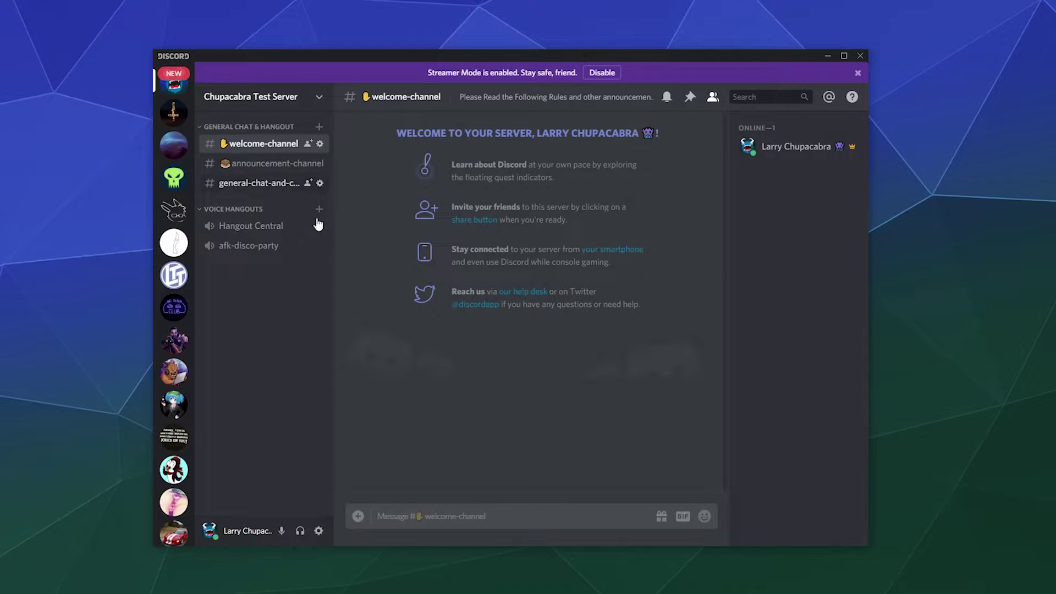
click(319, 127)
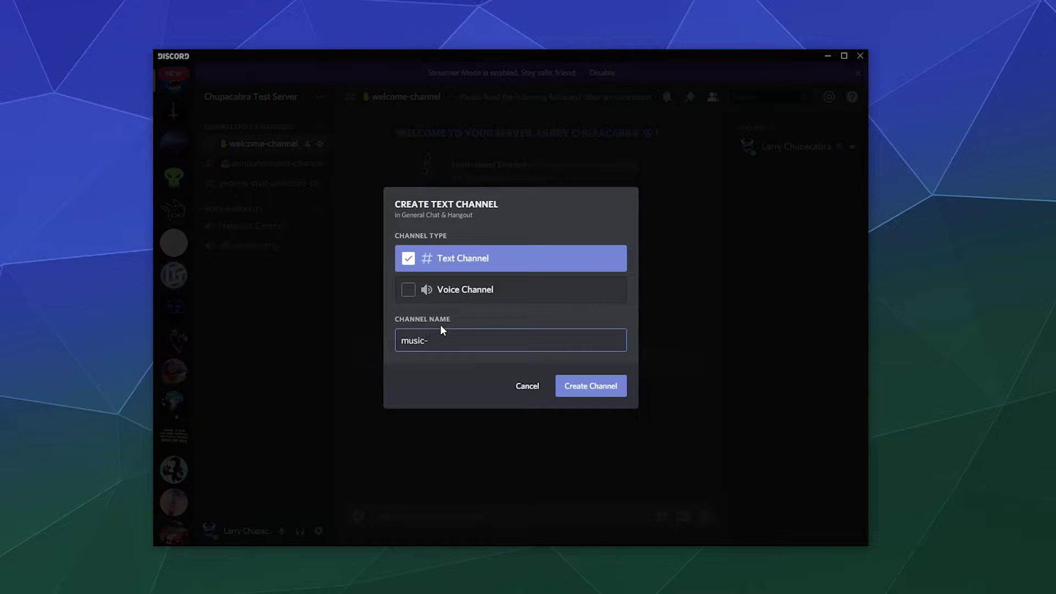
text(music-sharing)
click(556, 389)
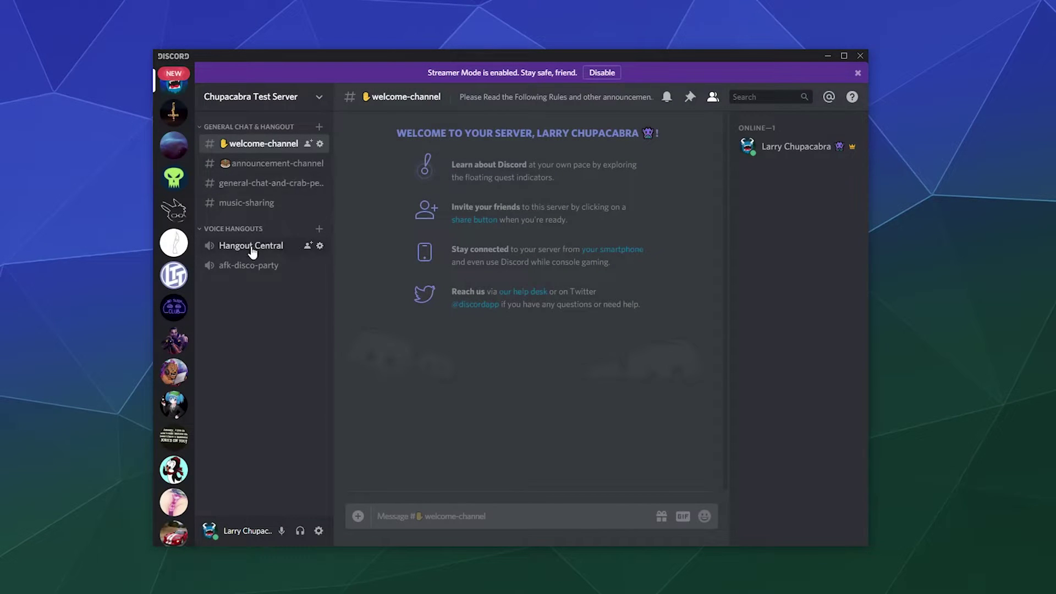
Create a voice channel named currently-gaming in the Voice Hangouts category.
click(327, 230)
click(329, 228)
click(319, 228)
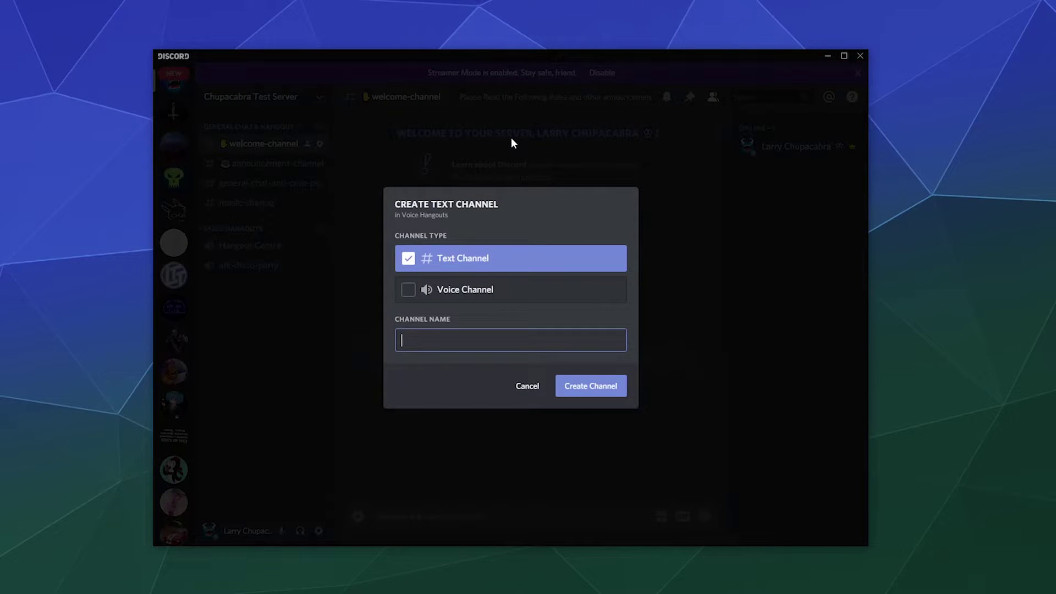
text(gam)
key(BackSpace)
text(a)
key(BackSpace)
key(BackSpace)
key(BackSpace)
text(currently-gaming)
click(473, 300)
click(592, 386)
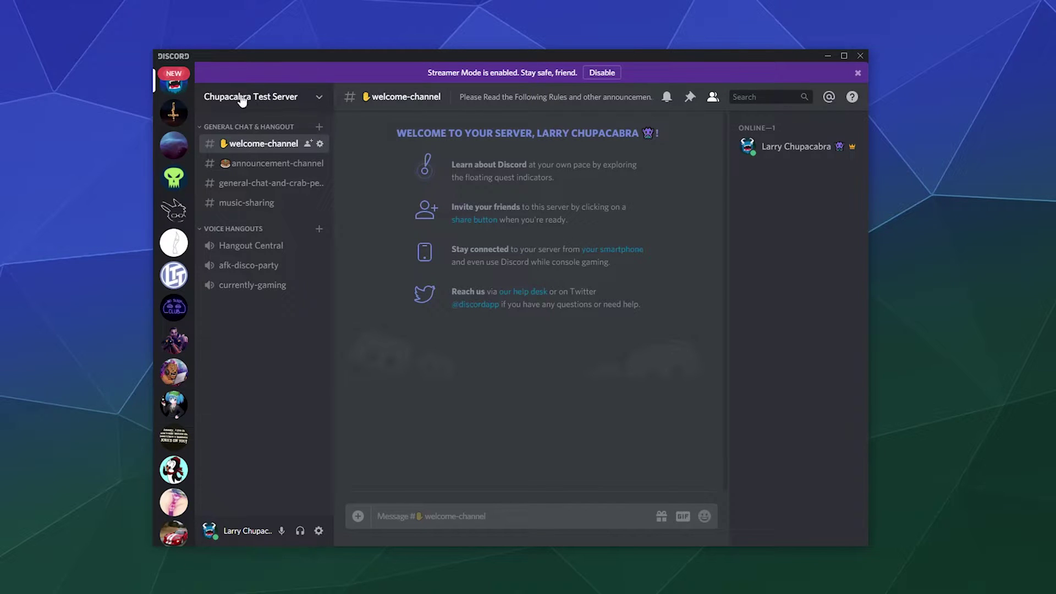
In the server settings, set the AFK channel to afk-disco-party with an AFK timeout of 15 minutes.
click(320, 98)
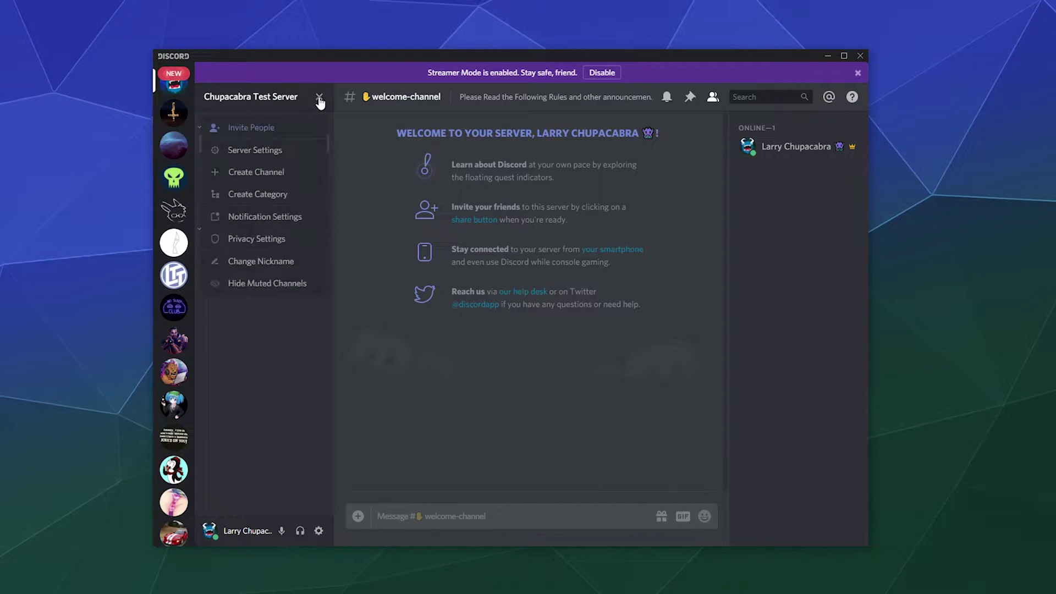
click(260, 157)
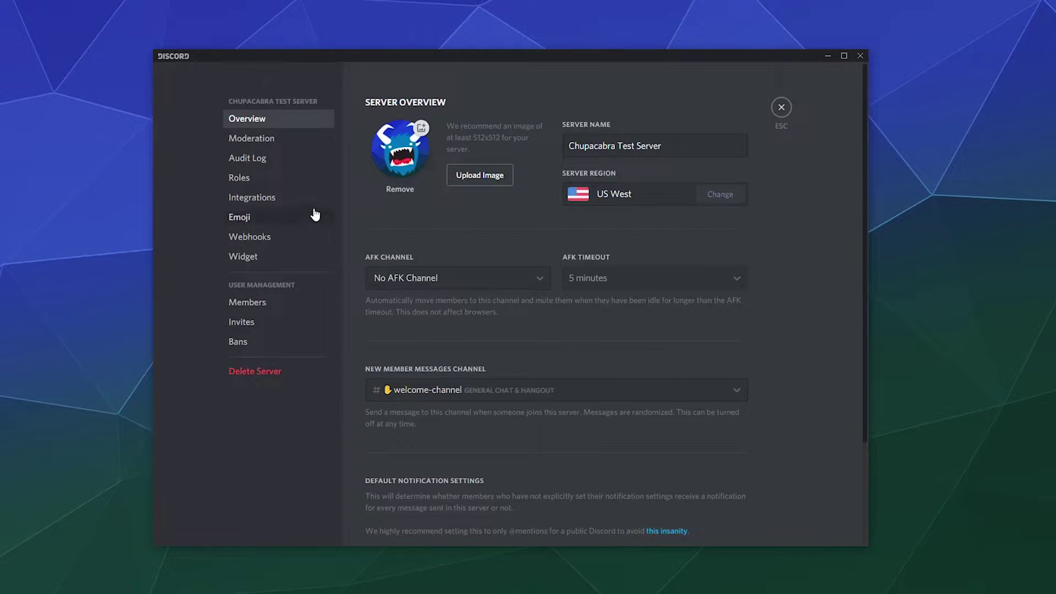
click(445, 278)
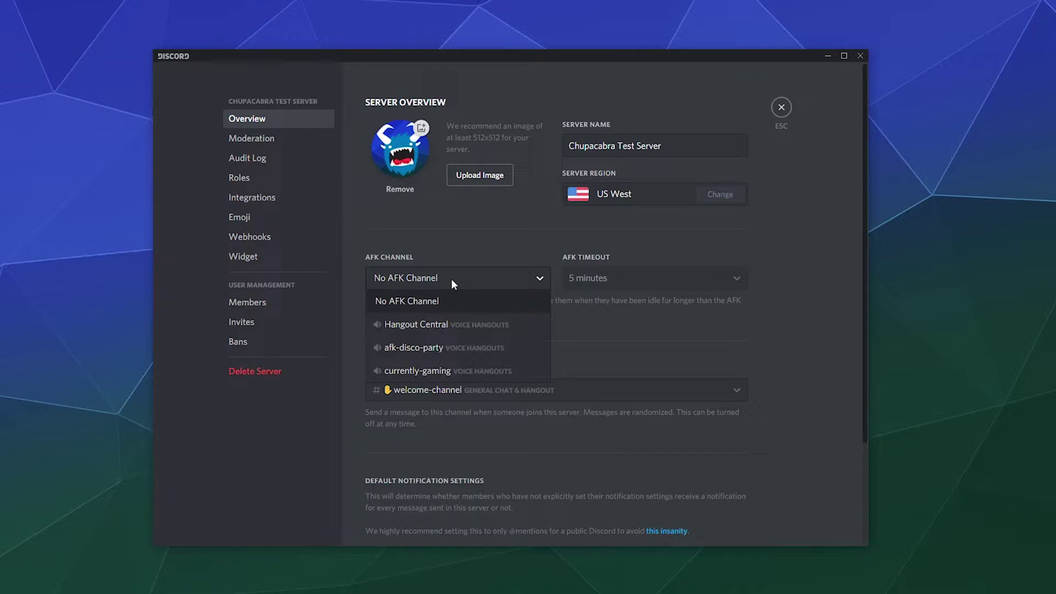
click(447, 348)
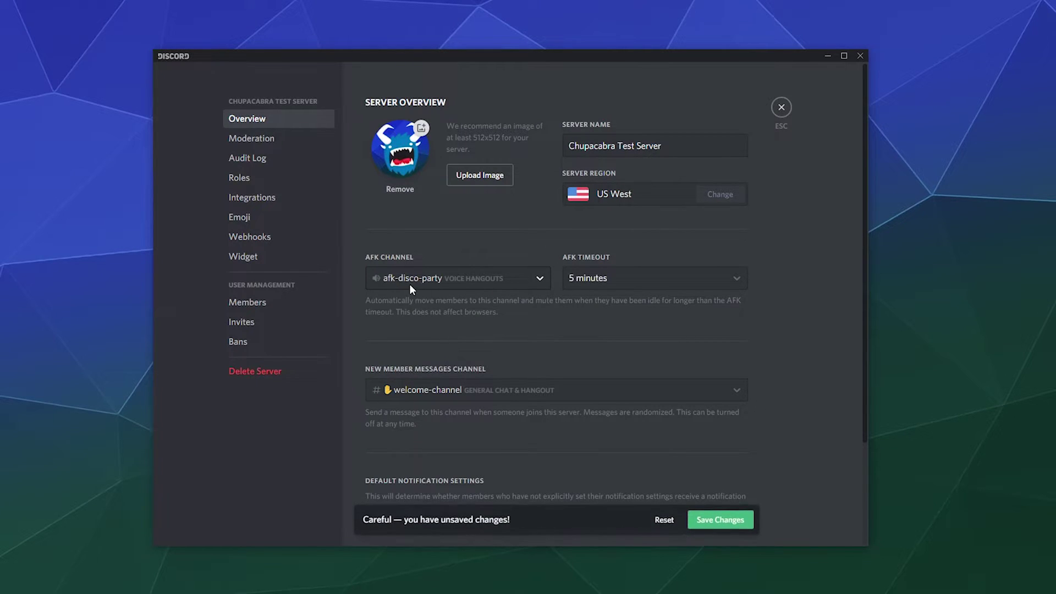
click(582, 283)
click(584, 367)
scroll(553, 338, down, 1)
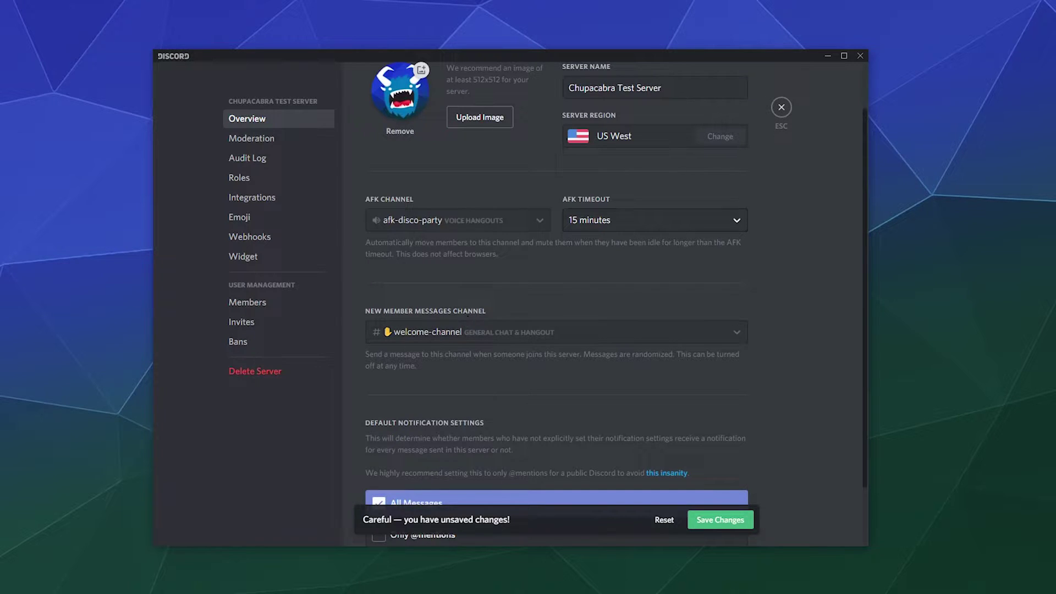
click(740, 332)
click(613, 354)
scroll(600, 380, down, 2)
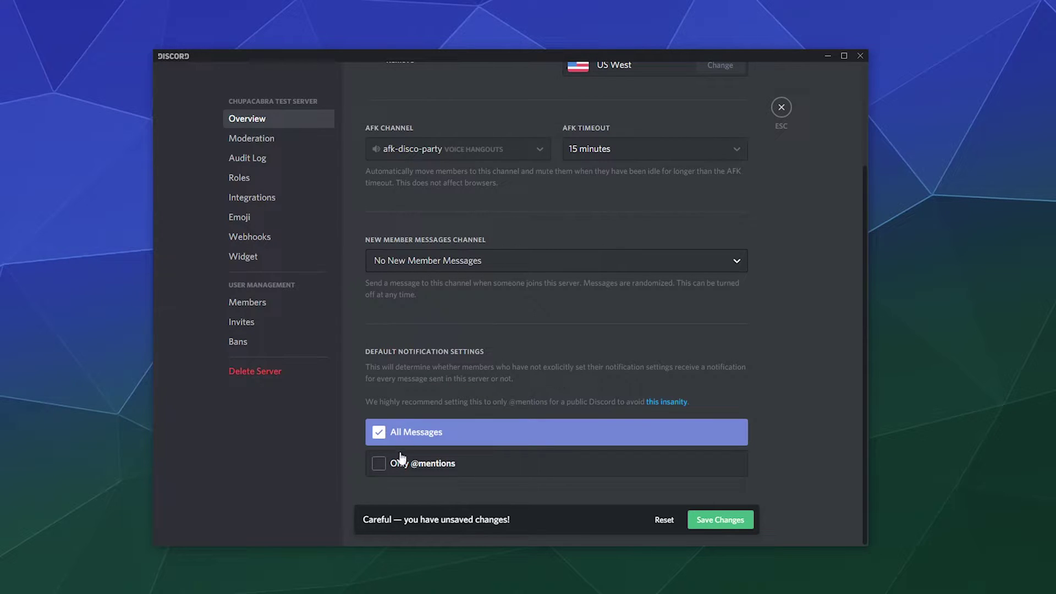
click(398, 462)
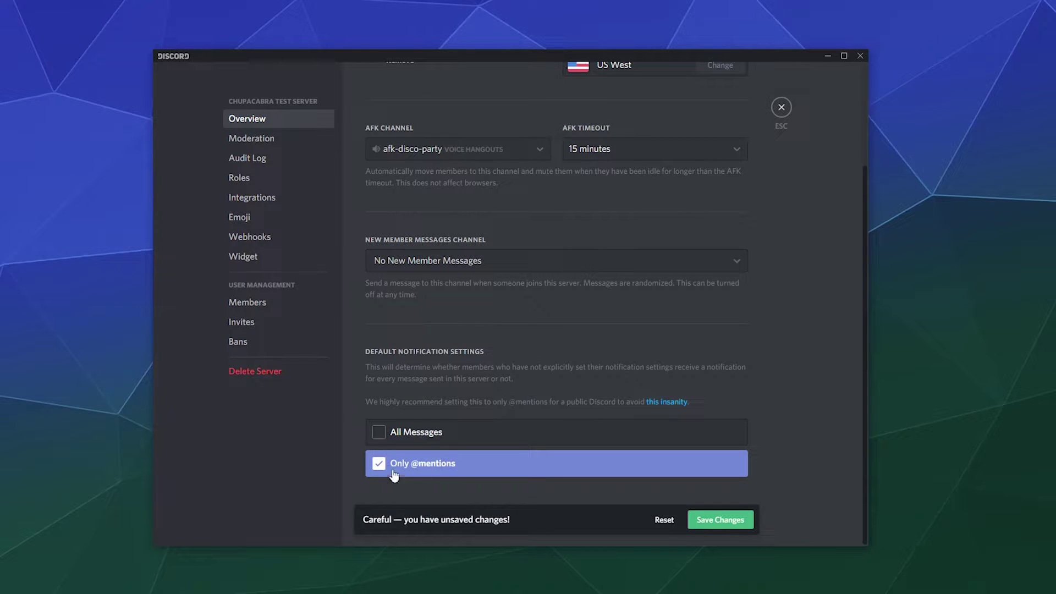
click(721, 520)
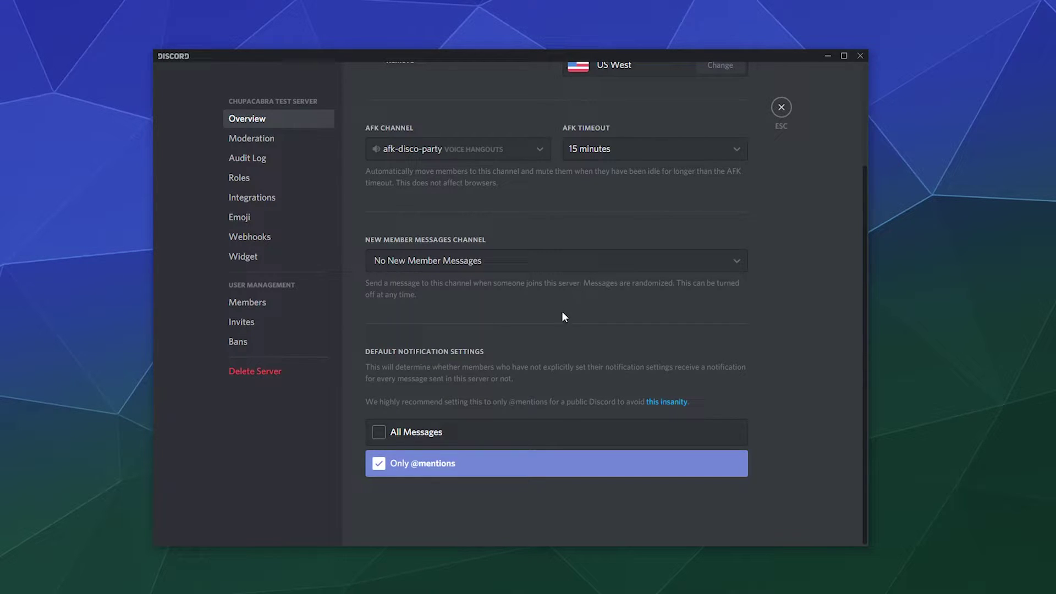
Check the server's Moderation page, review the Streamer Mode options in the user settings and close the settings.
click(255, 141)
click(252, 159)
click(255, 138)
click(593, 253)
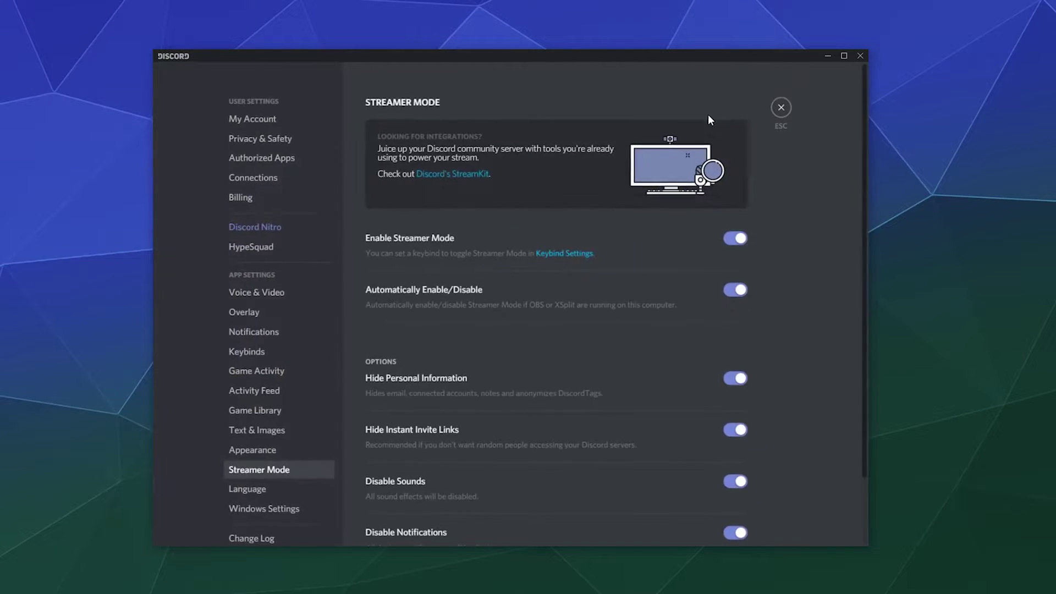
scroll(388, 243, down, 2)
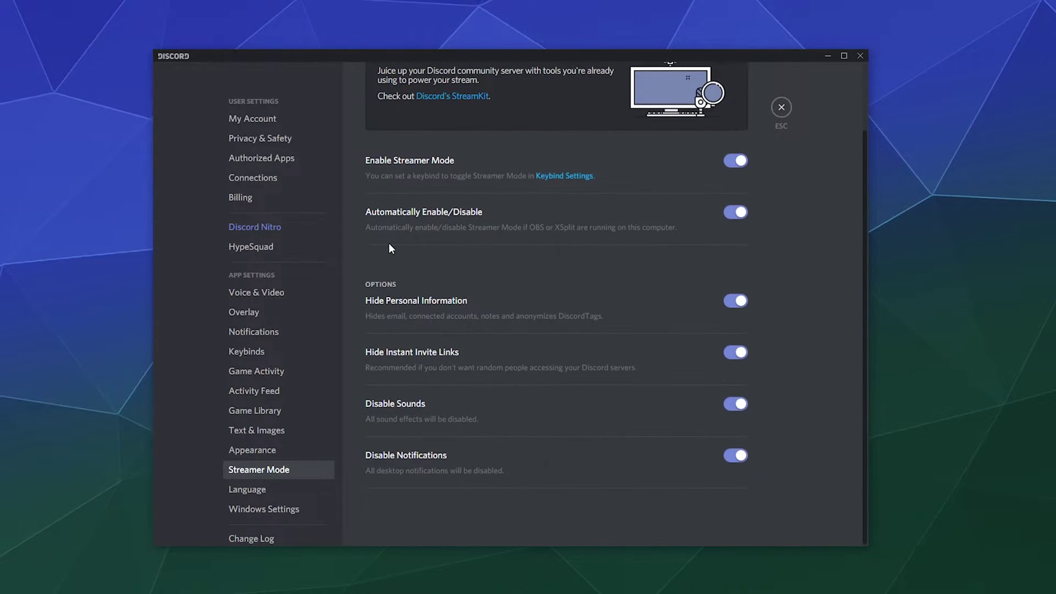
scroll(388, 244, up, 2)
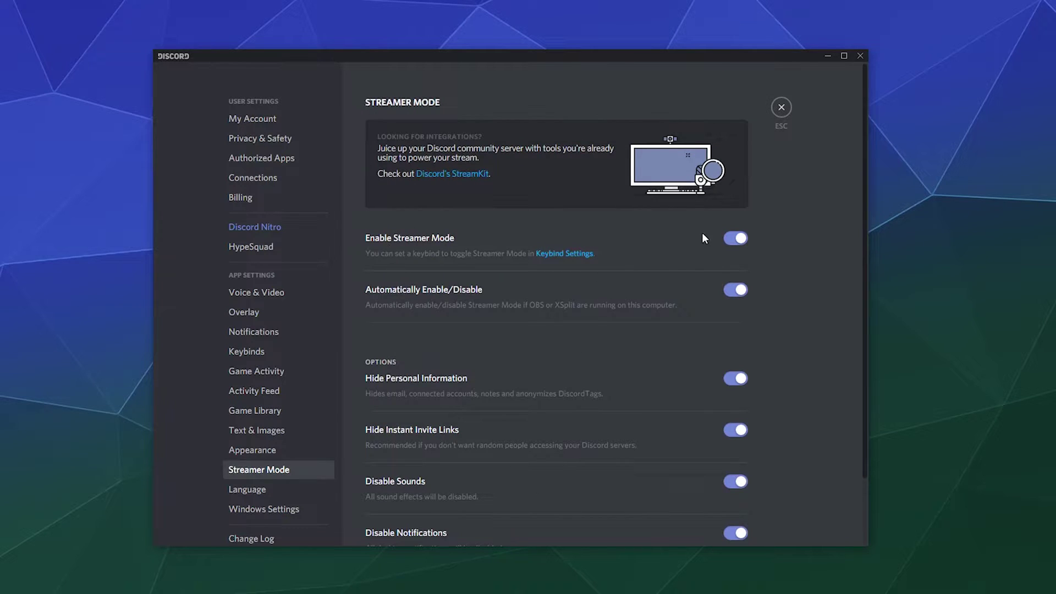
scroll(631, 239, down, 2)
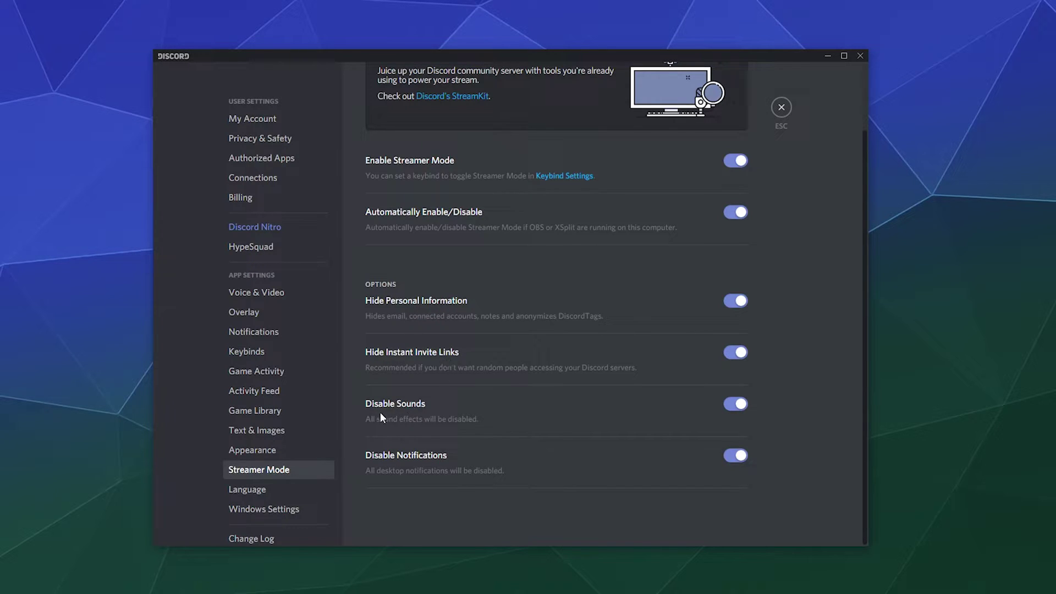
scroll(430, 326, up, 3)
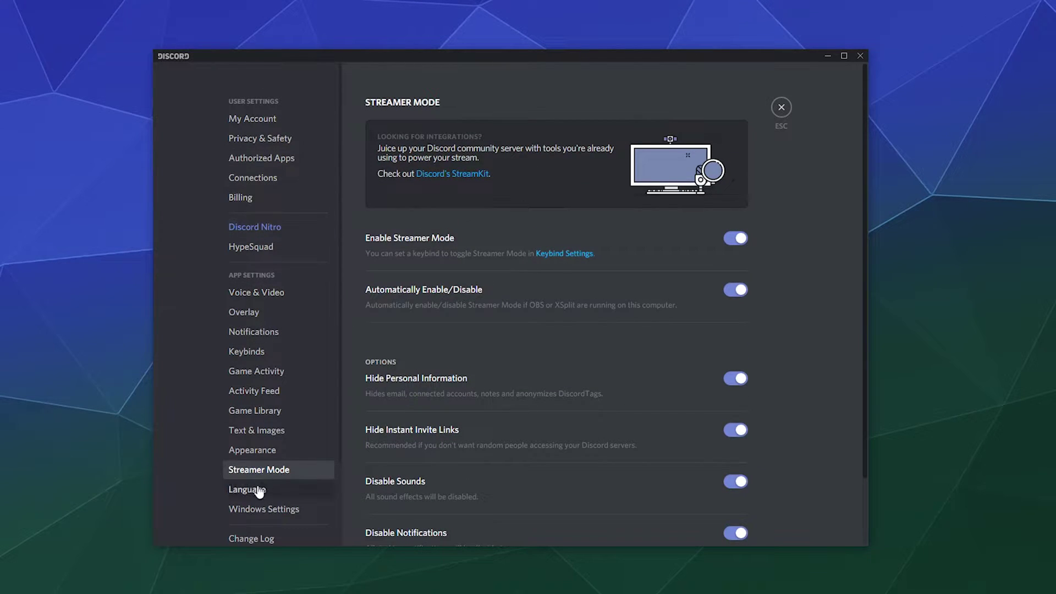
click(265, 121)
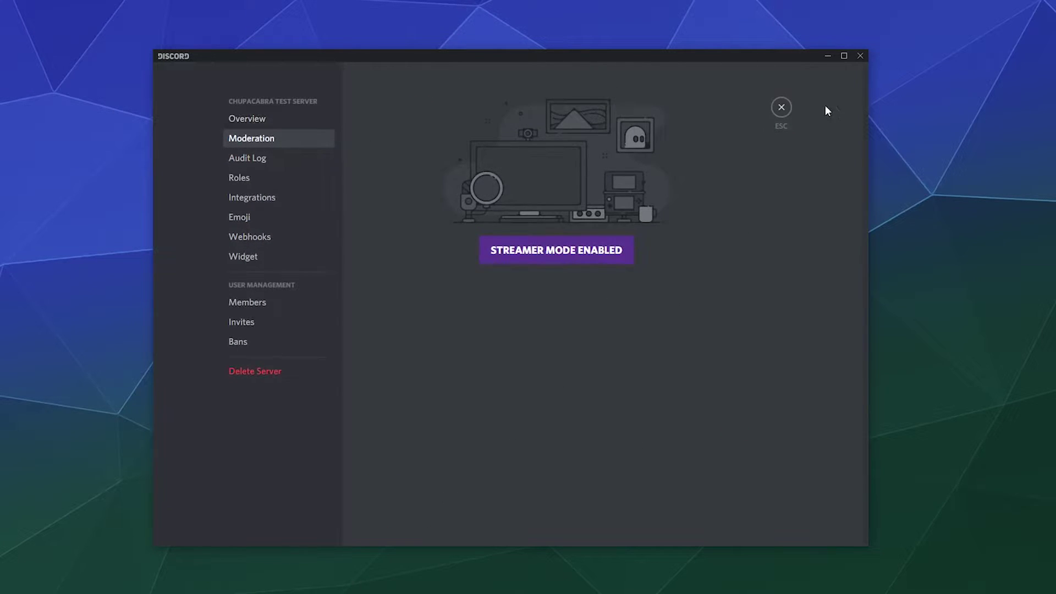
click(787, 109)
click(318, 98)
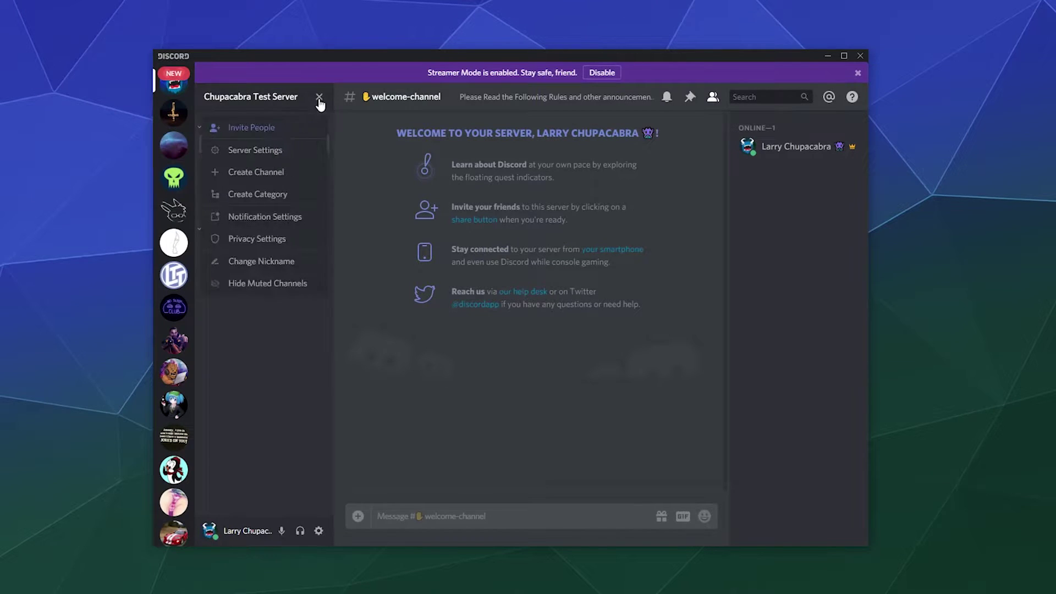
click(285, 143)
click(295, 138)
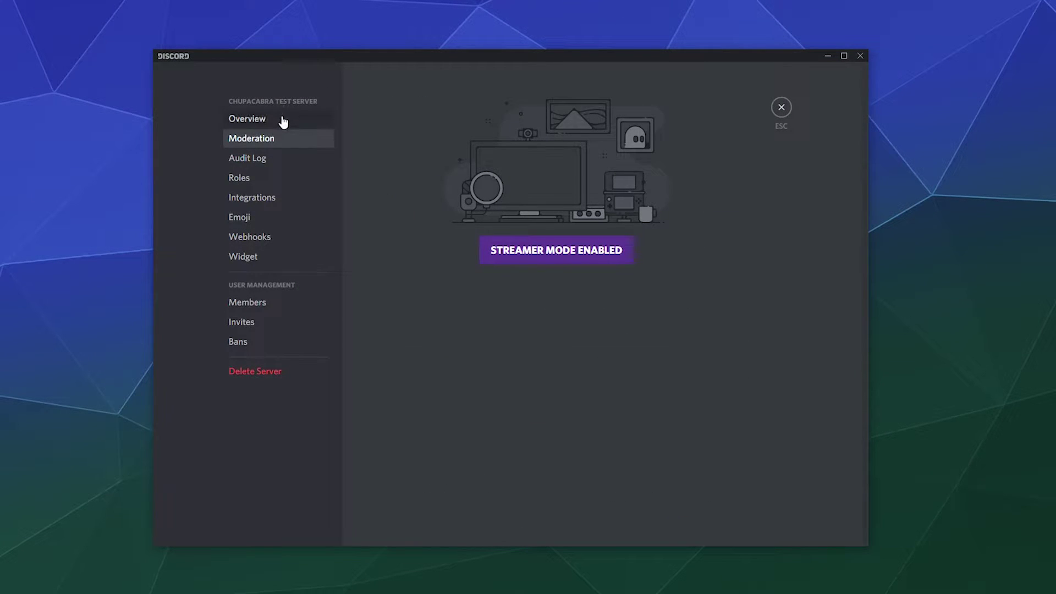
click(283, 119)
click(782, 108)
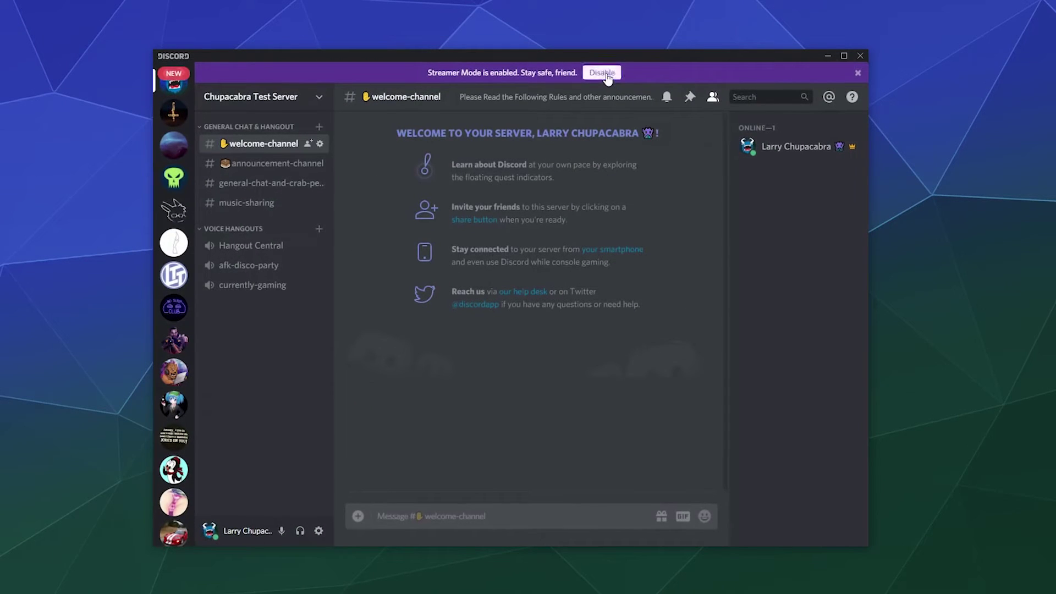
Disable Streamer Mode and open the Moderation page of the server settings.
click(596, 97)
click(329, 76)
click(297, 131)
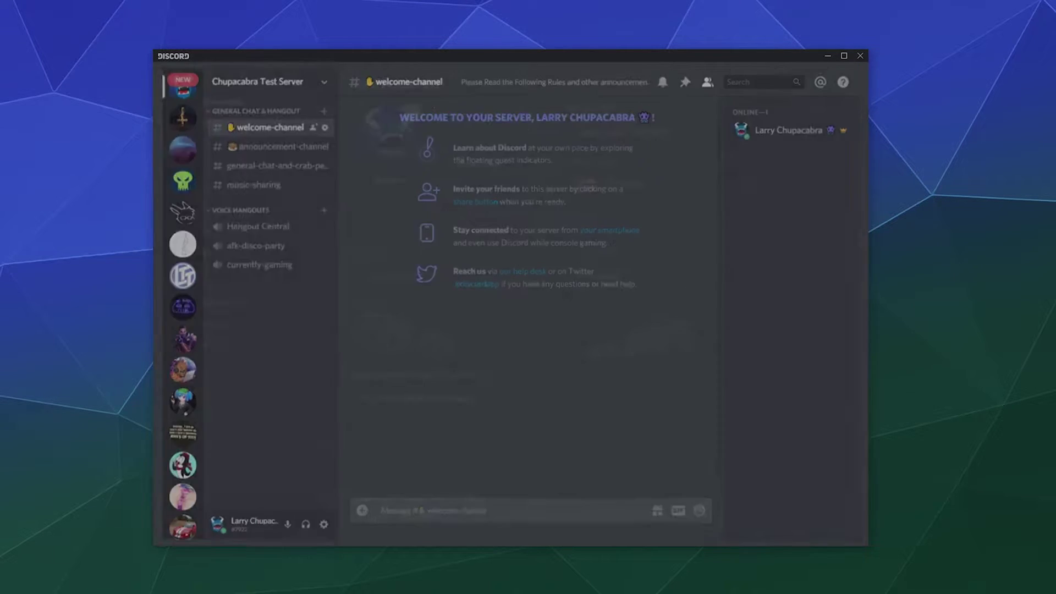
click(278, 139)
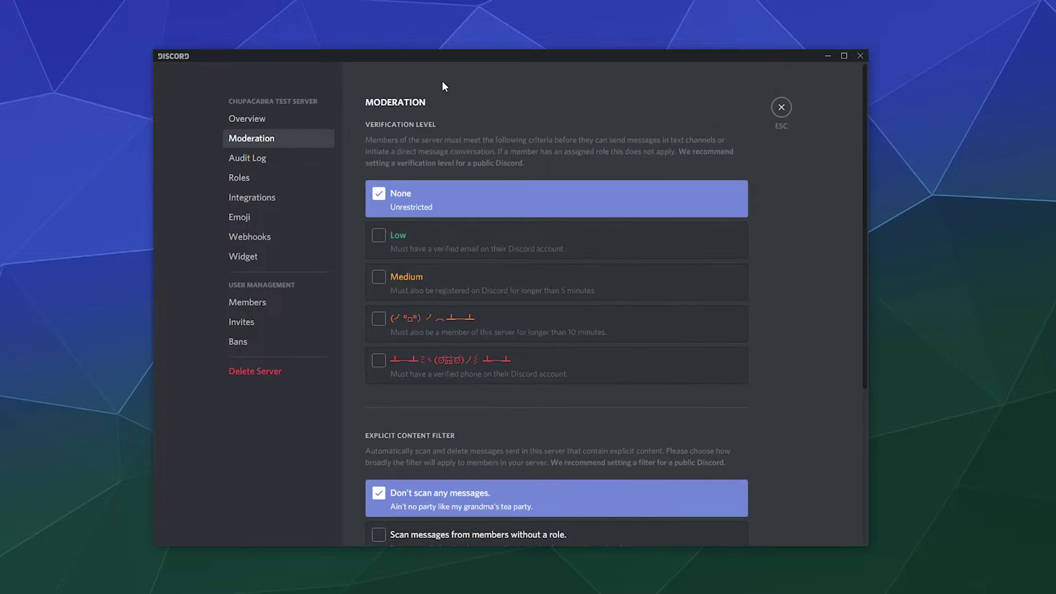
Set the verification level to require server membership for longer than 10 minutes and save the change.
scroll(504, 160, down, 2)
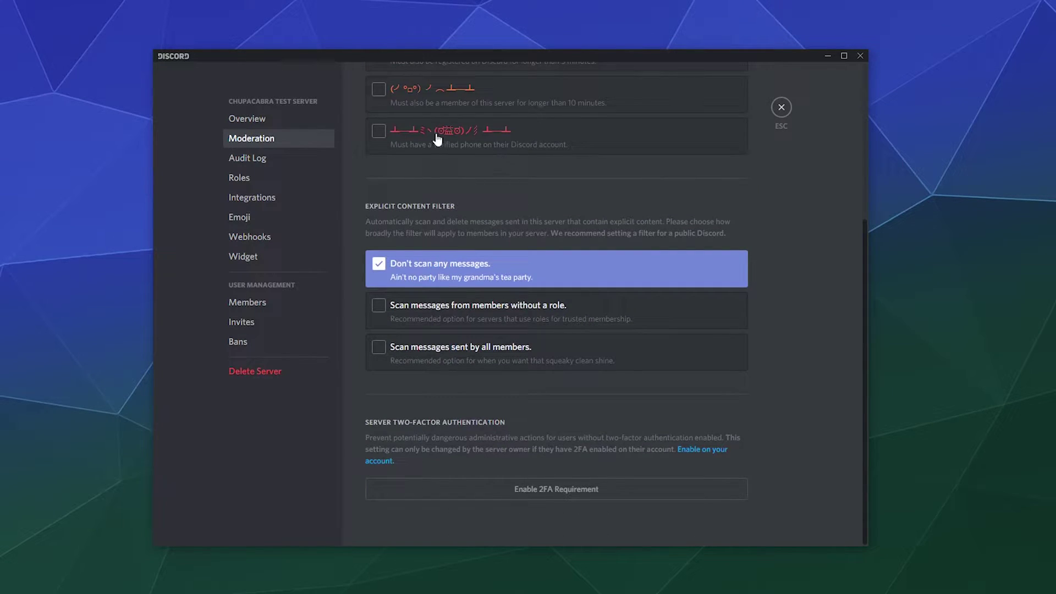
scroll(436, 135, up, 5)
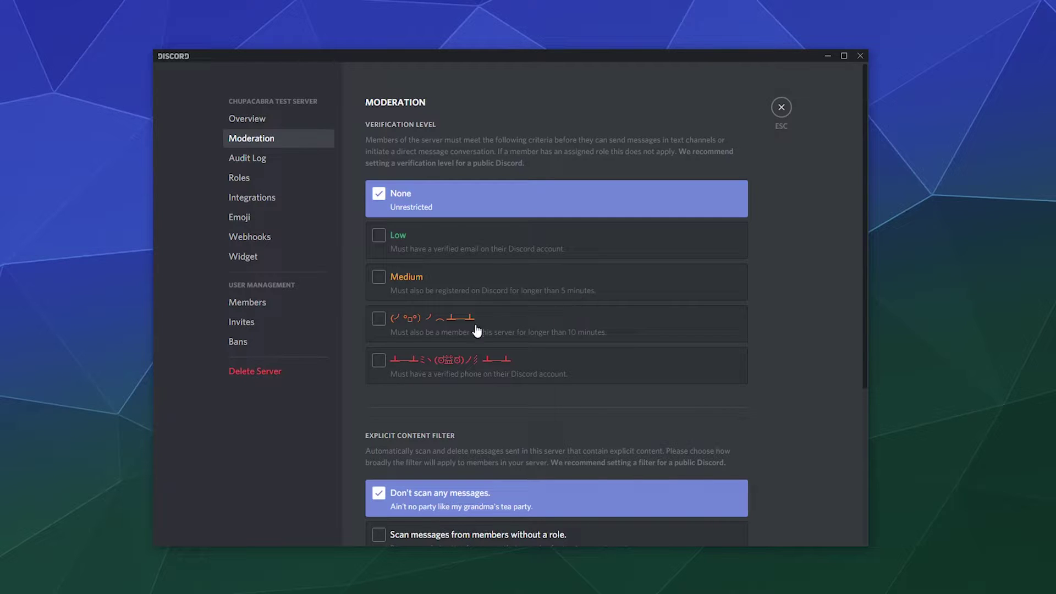
click(377, 320)
click(714, 520)
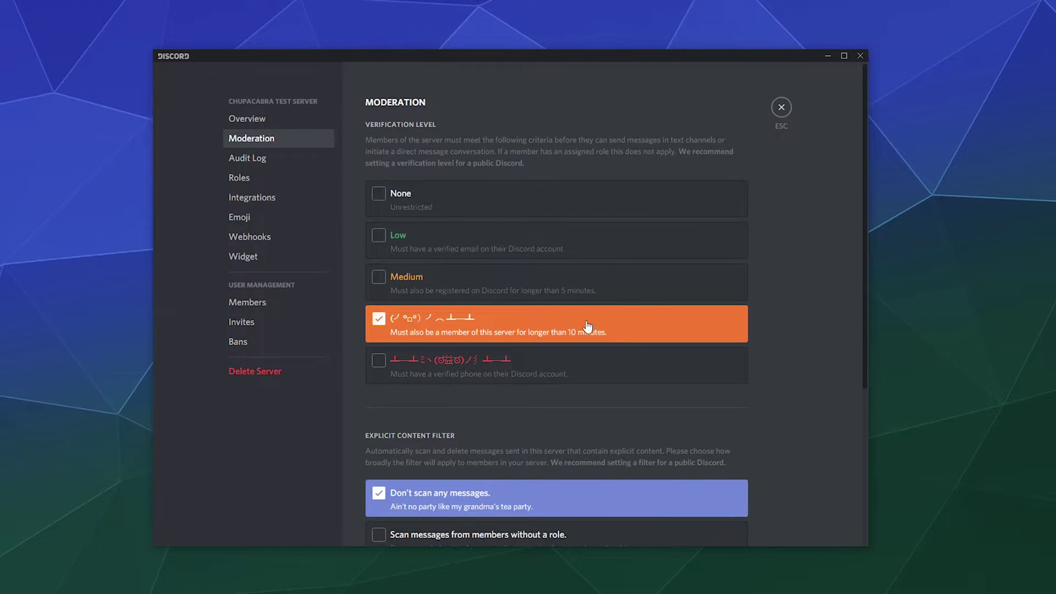
Try both message-scanning options of the explicit content filter and set it back to Don't scan any messages.
scroll(583, 324, down, 5)
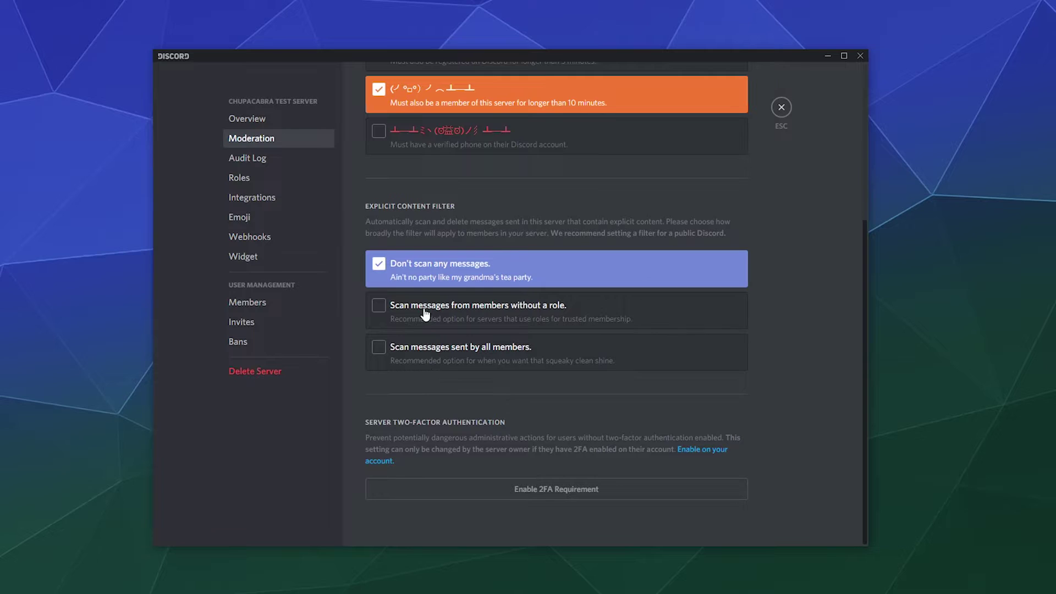
click(529, 314)
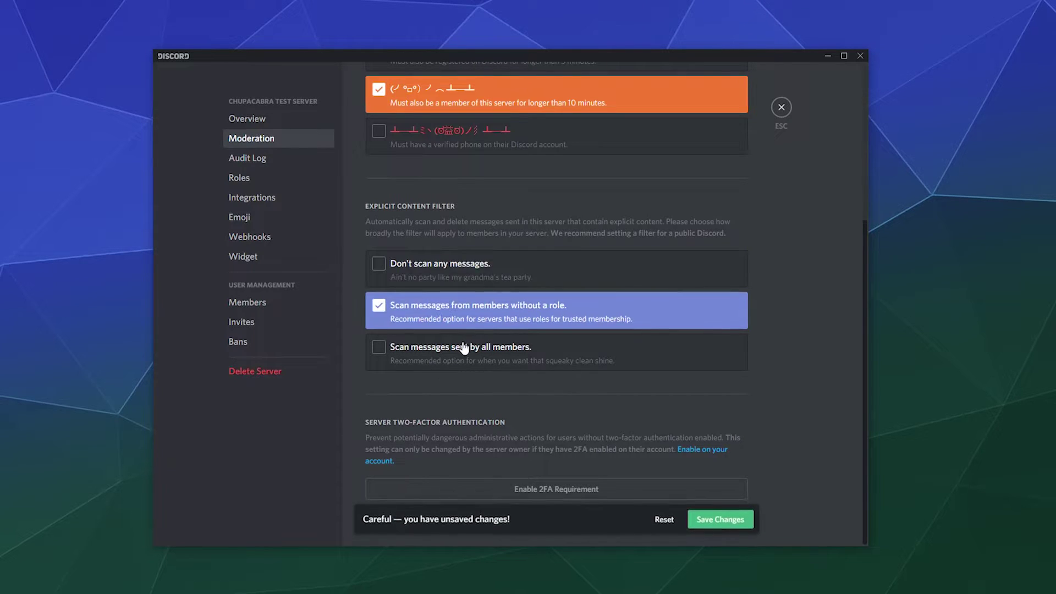
click(465, 351)
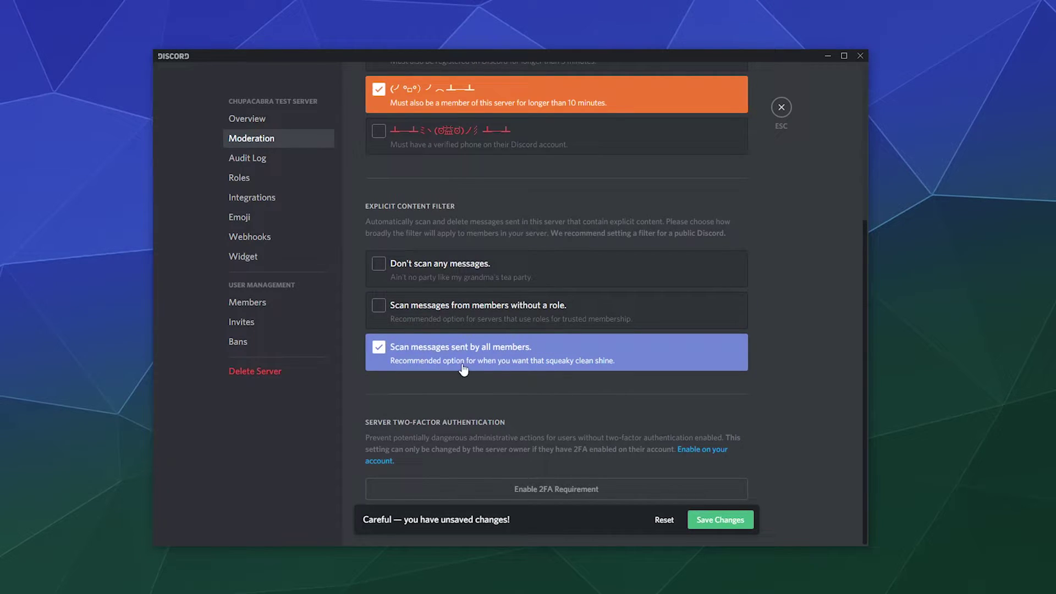
click(541, 281)
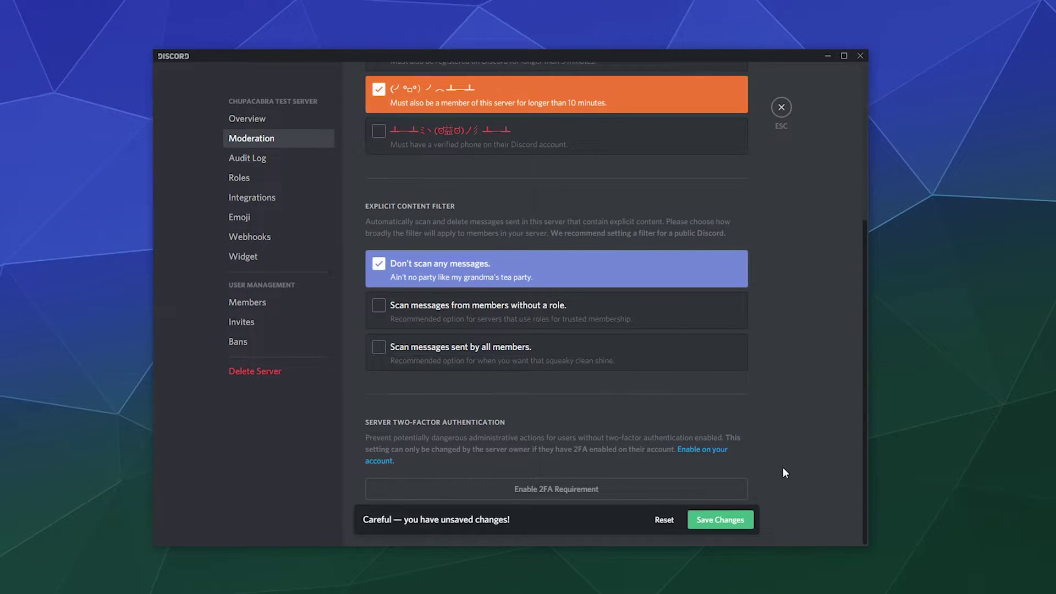
Set the server's verification level to None and save the moderation changes.
click(725, 521)
click(708, 518)
click(285, 161)
click(718, 521)
scroll(736, 316, up, 4)
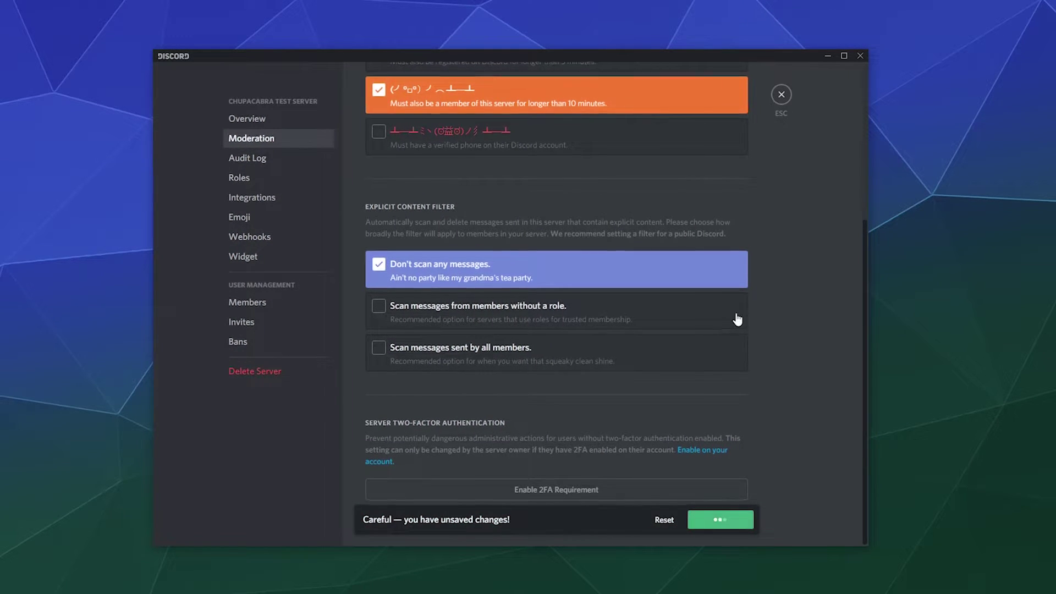
click(473, 199)
click(739, 521)
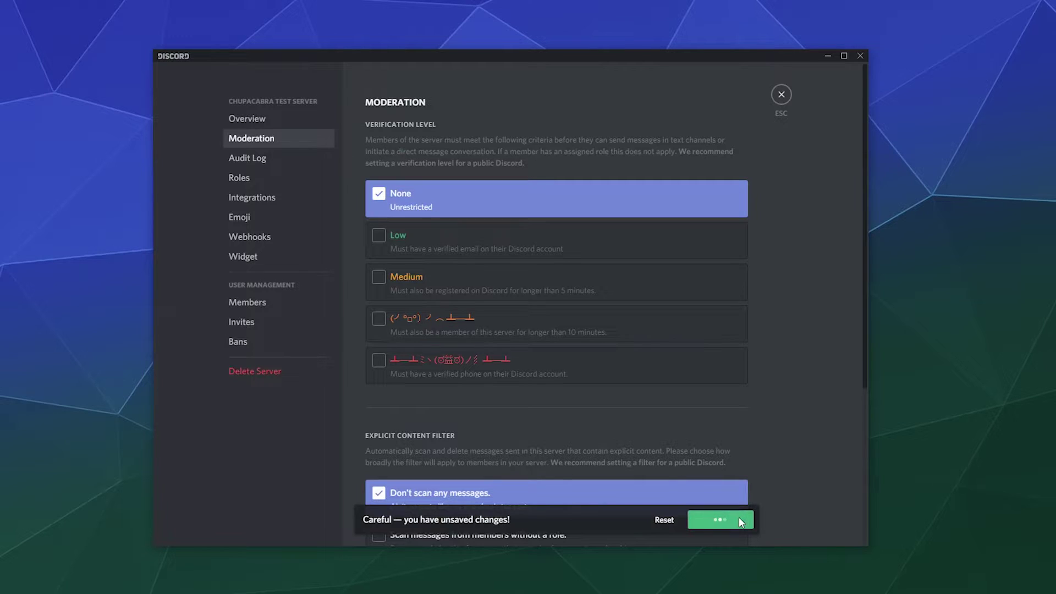
Review the server's Audit Log and expand the entry on changes made to Chupacabra Test Server.
click(255, 159)
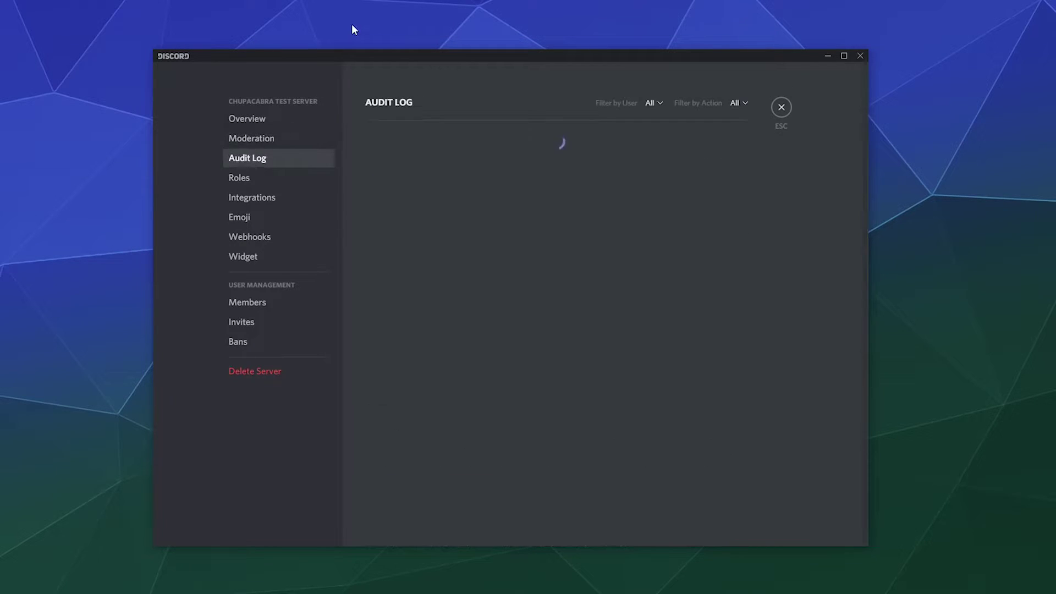
scroll(647, 238, down, 2)
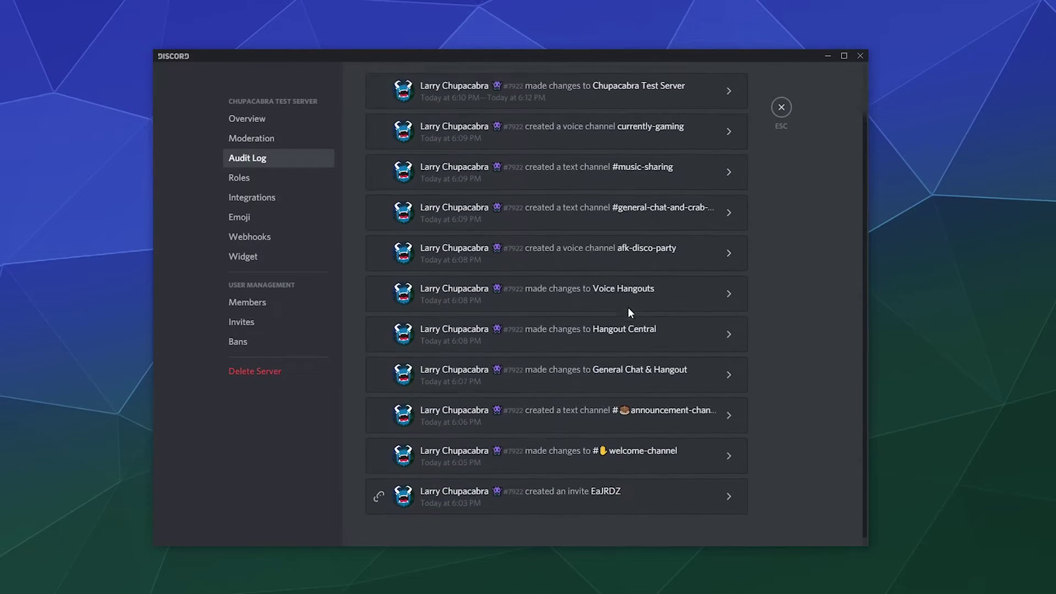
scroll(629, 307, up, 2)
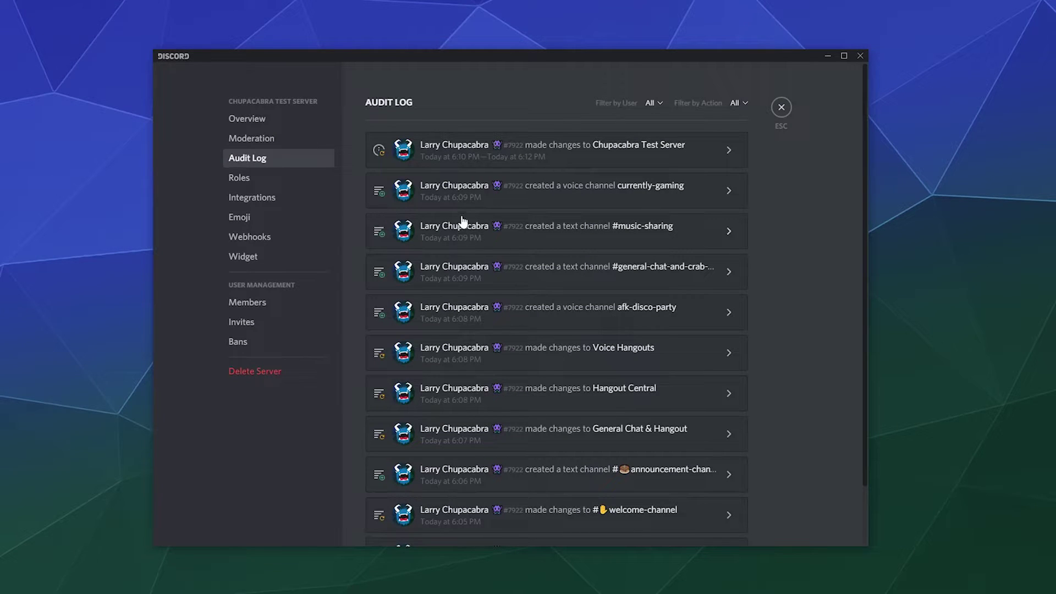
scroll(443, 330, down, 2)
scroll(631, 435, up, 2)
click(643, 148)
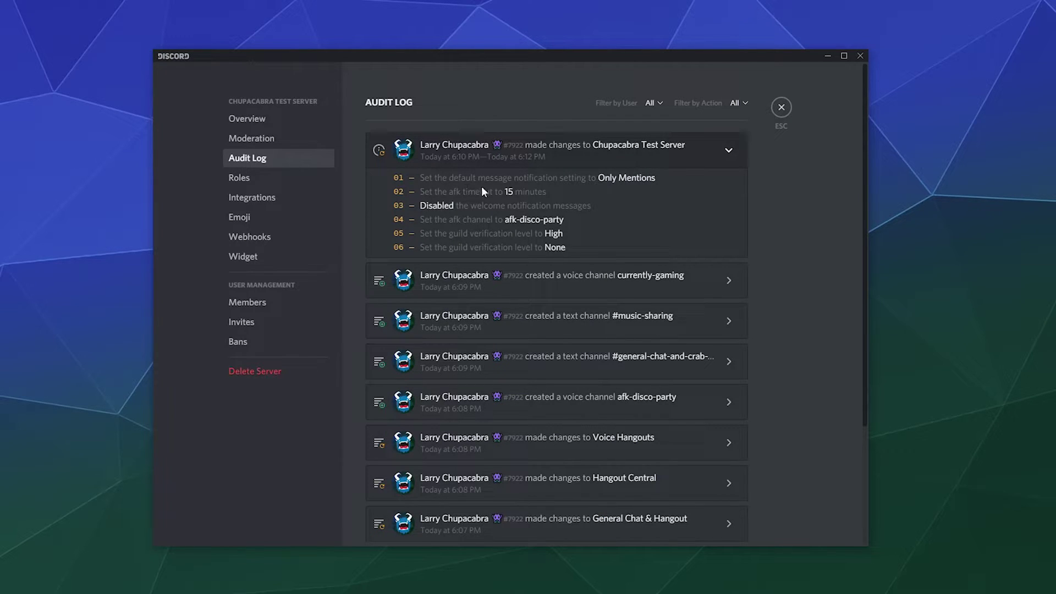
Look through the Roles, Integrations, Emoji and Webhooks pages of the server settings.
click(260, 181)
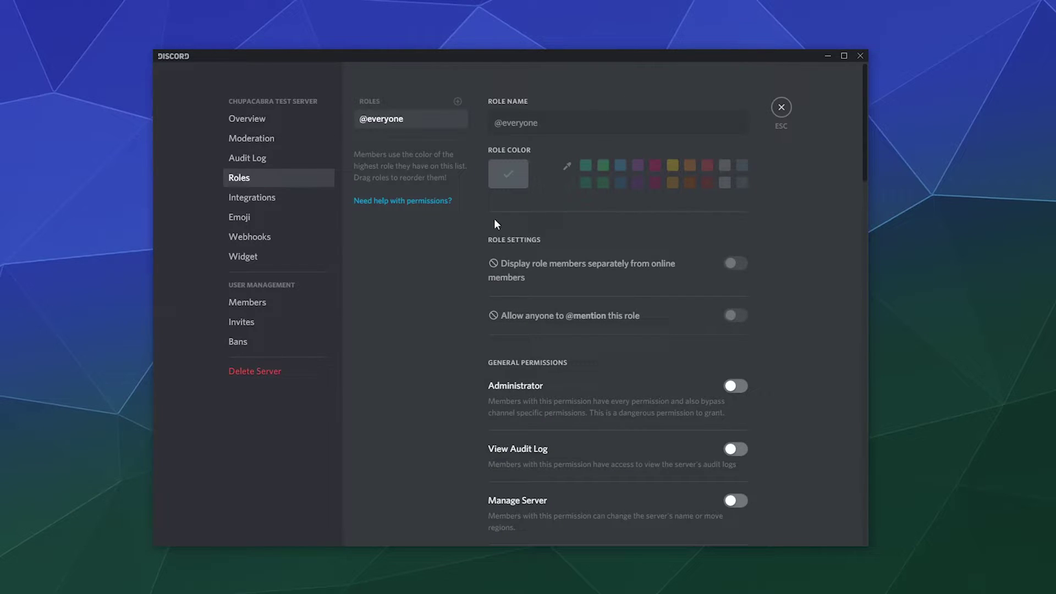
scroll(610, 346, down, 5)
scroll(610, 346, up, 5)
click(280, 198)
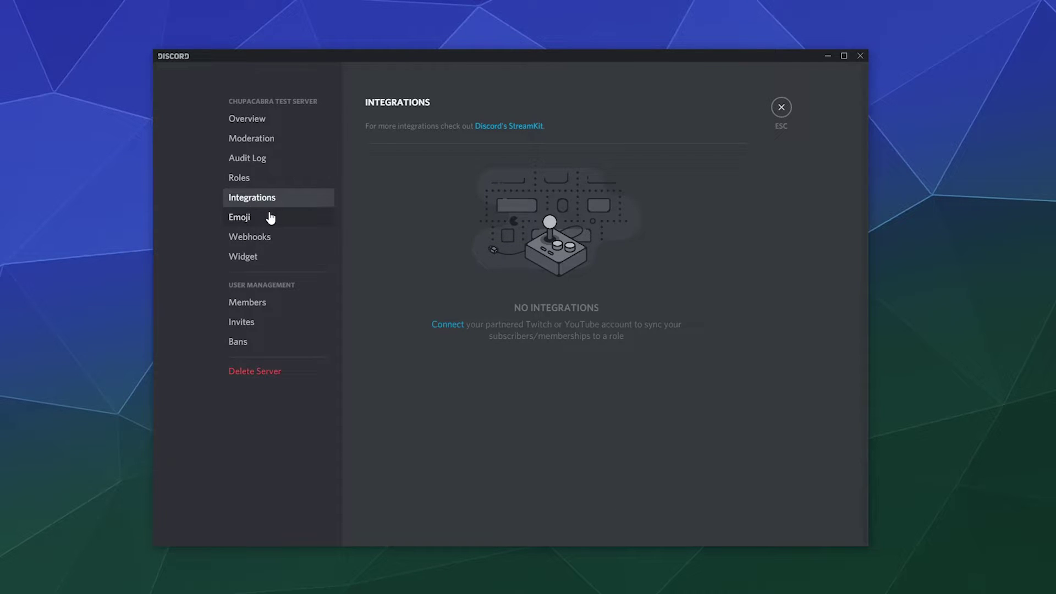
click(269, 217)
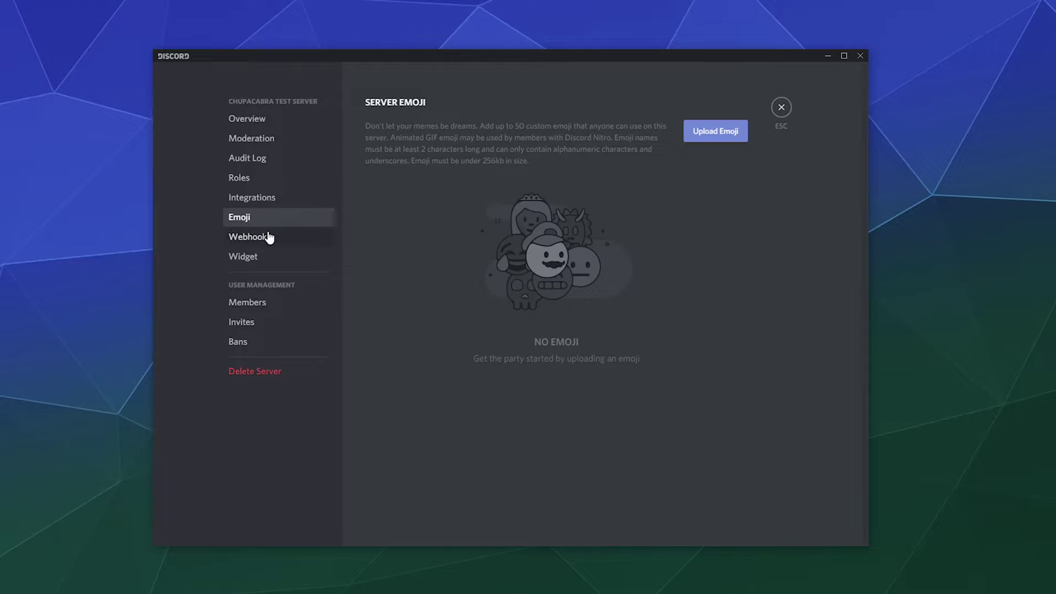
click(268, 231)
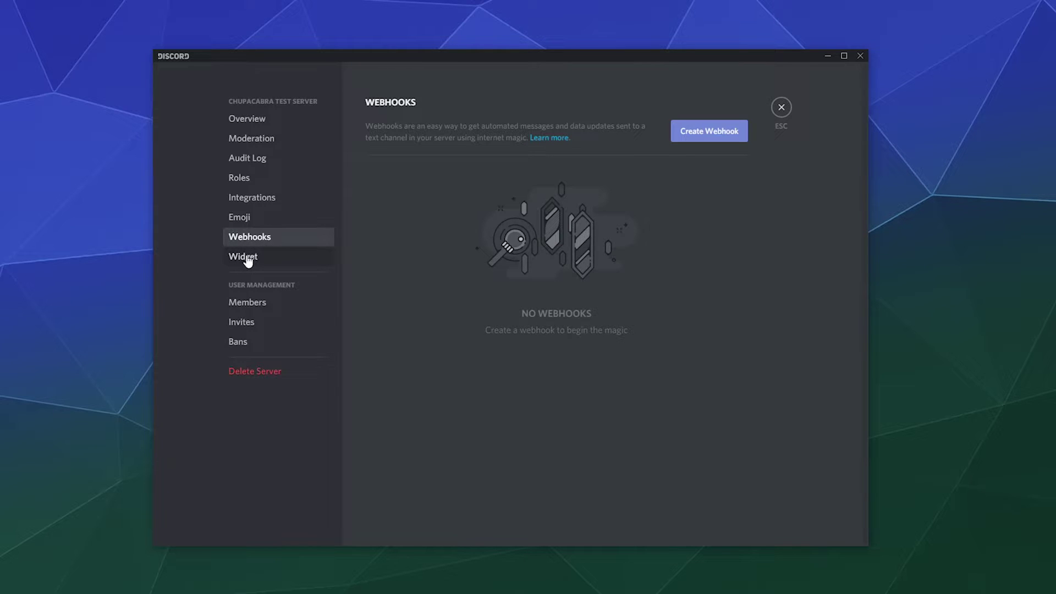
Examine the server's Widget page, including the instant invite channel and premade widget sections.
click(248, 260)
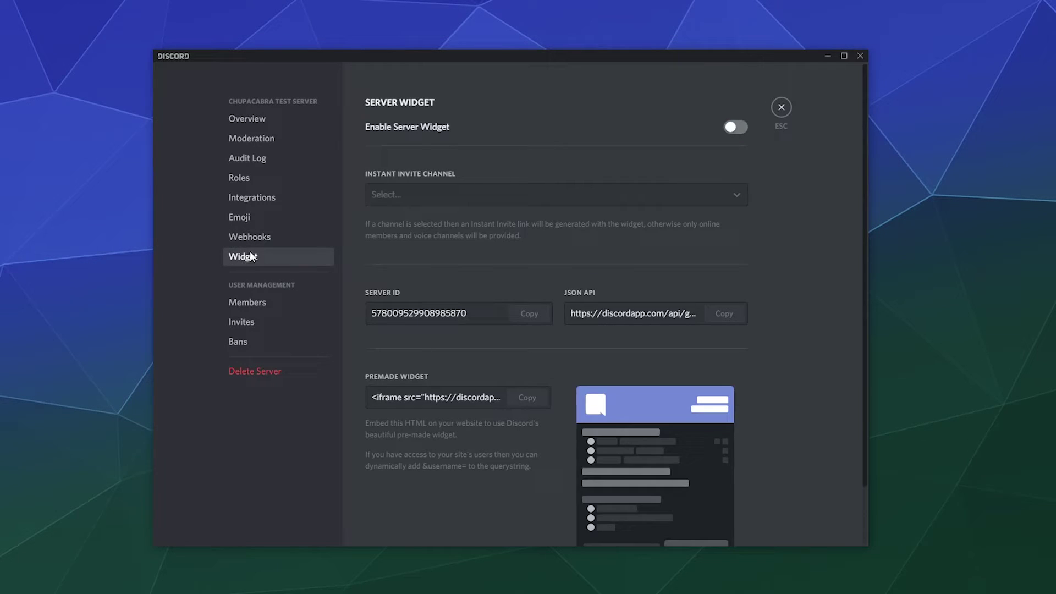
scroll(754, 213, down, 1)
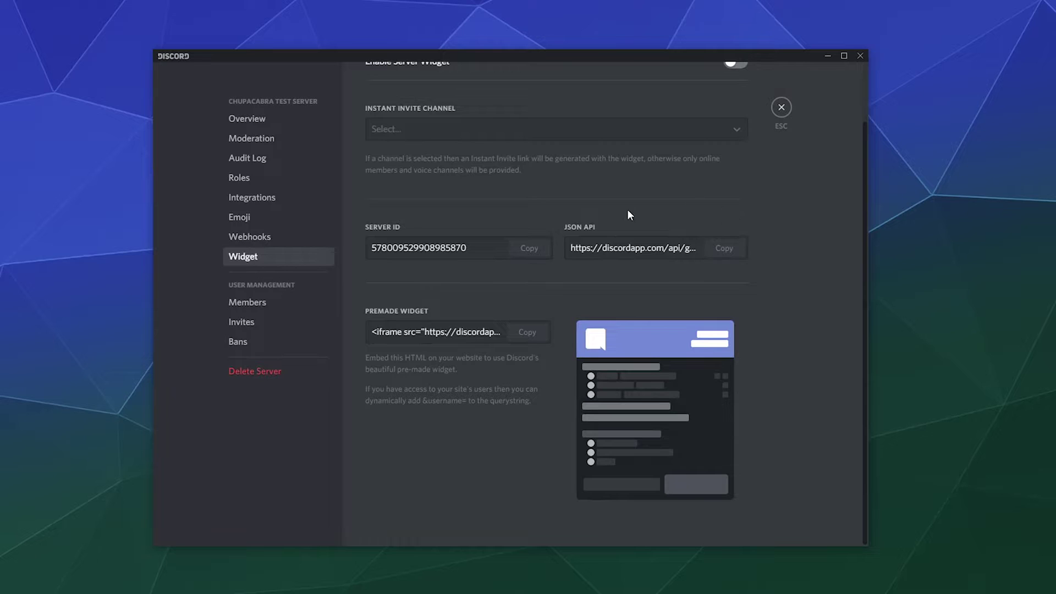
scroll(593, 377, up, 1)
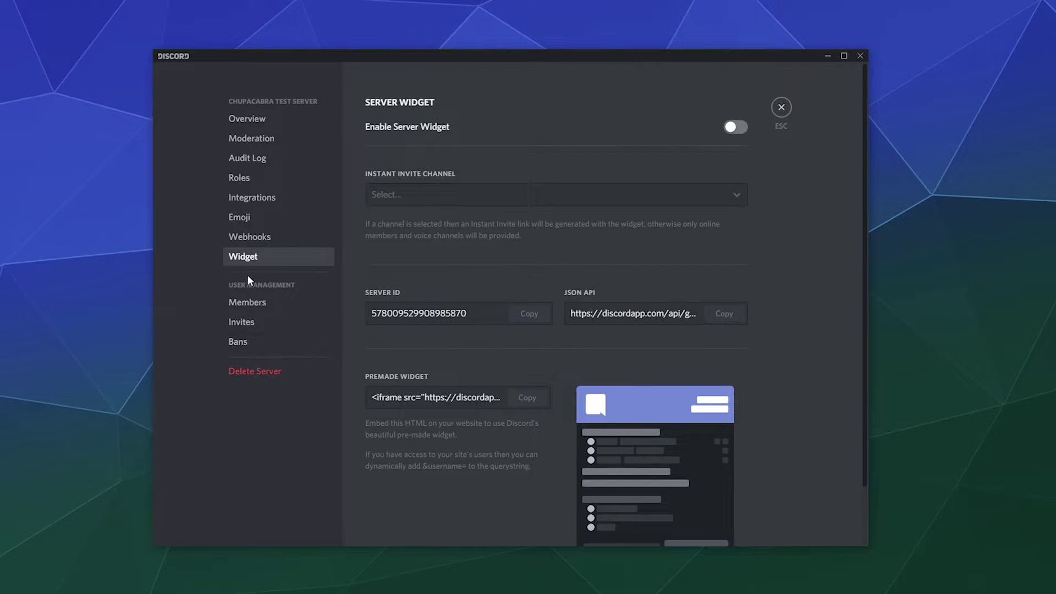
scroll(527, 405, down, 1)
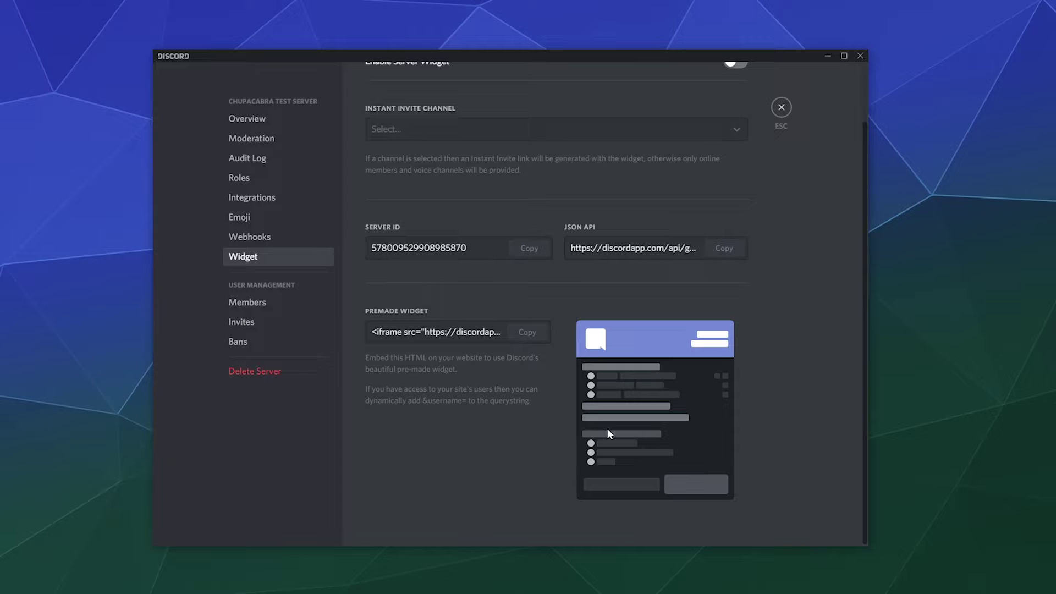
Look through the Members, Invites and Bans pages and review the Server Overview settings.
click(266, 309)
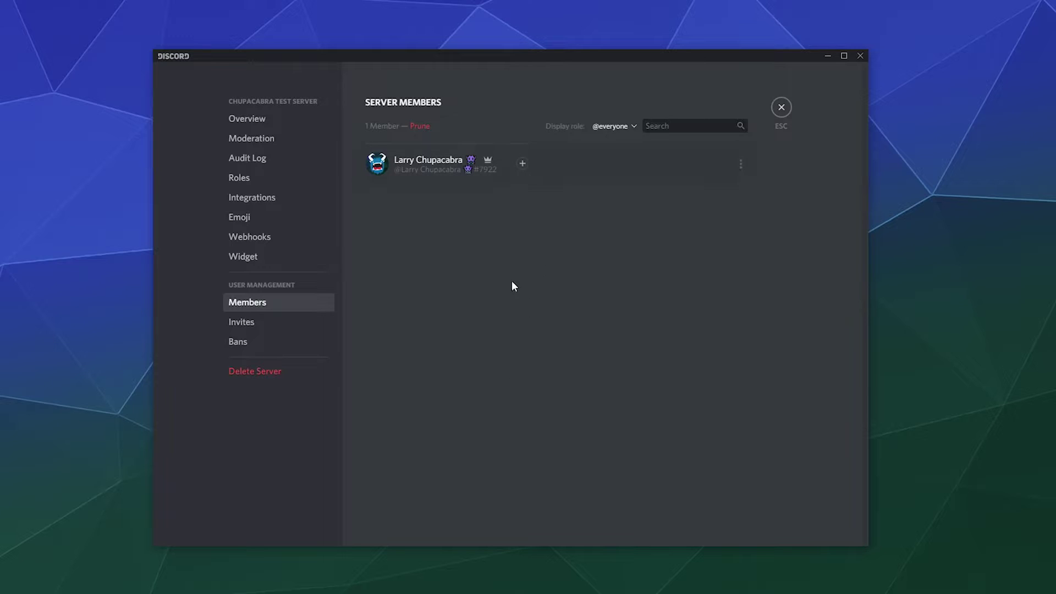
click(279, 320)
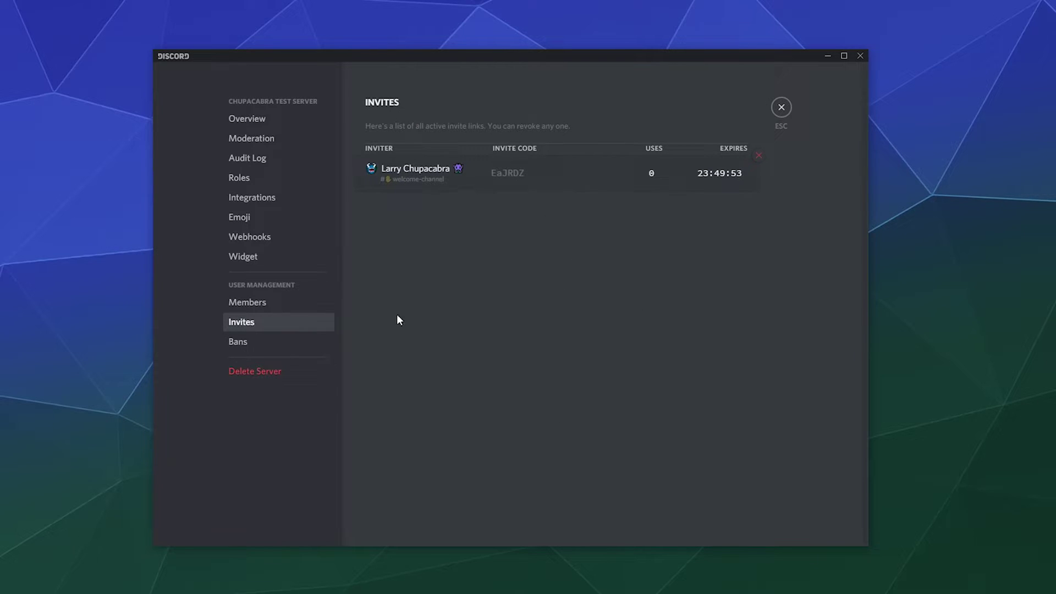
click(255, 346)
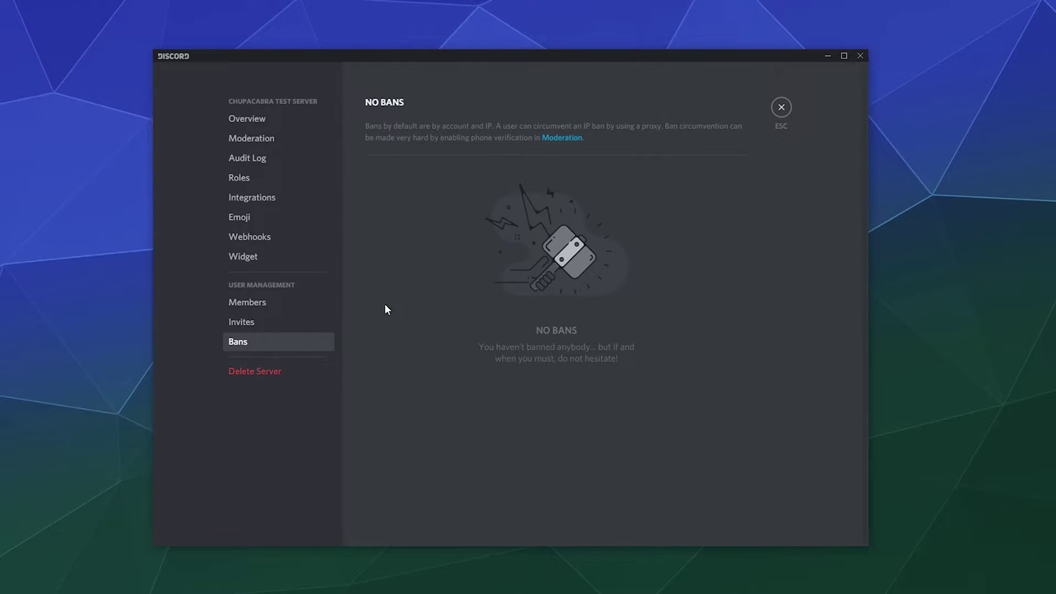
click(244, 122)
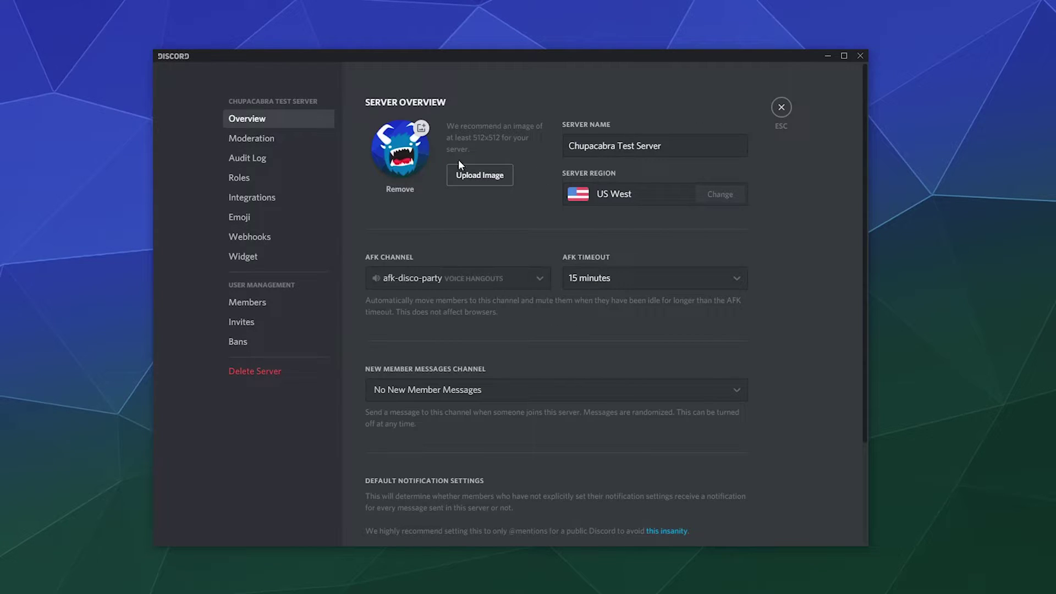
scroll(486, 285, down, 3)
scroll(486, 285, up, 3)
click(270, 180)
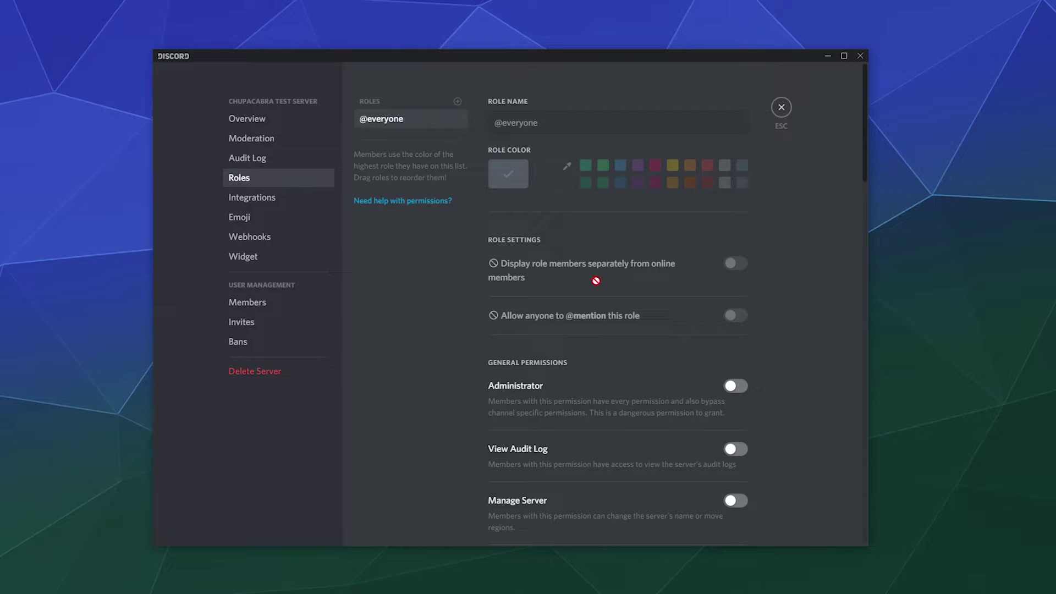
scroll(625, 430, down, 6)
scroll(624, 428, down, 4)
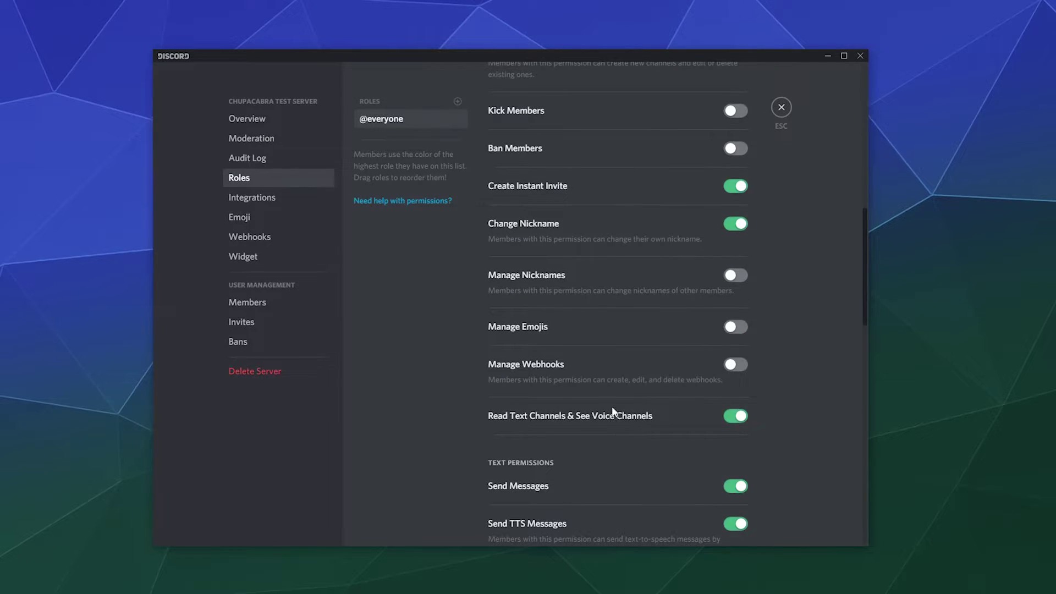
scroll(615, 413, down, 10)
scroll(615, 412, up, 8)
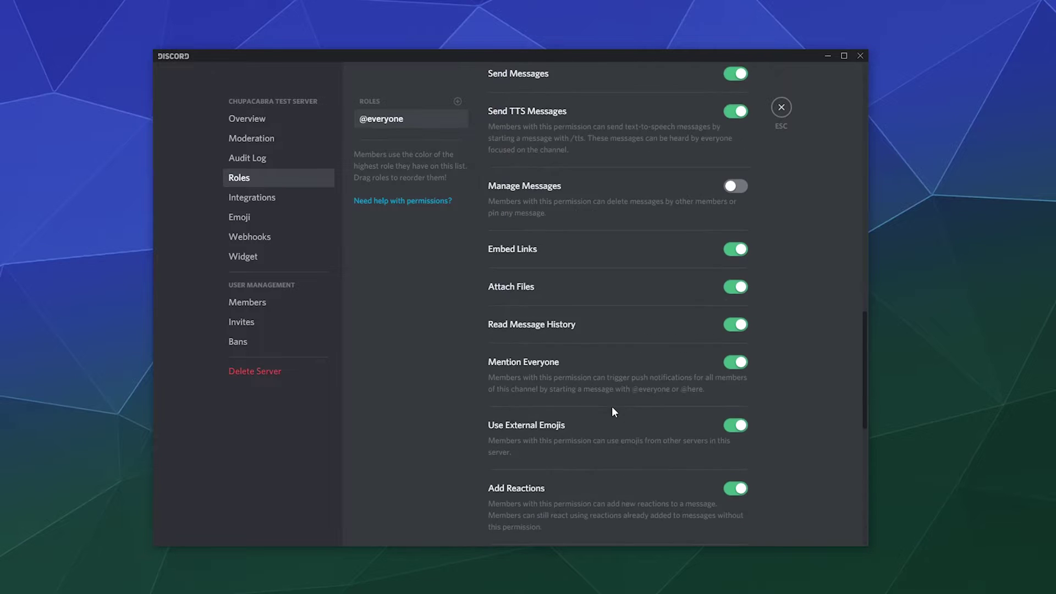
scroll(613, 408, up, 10)
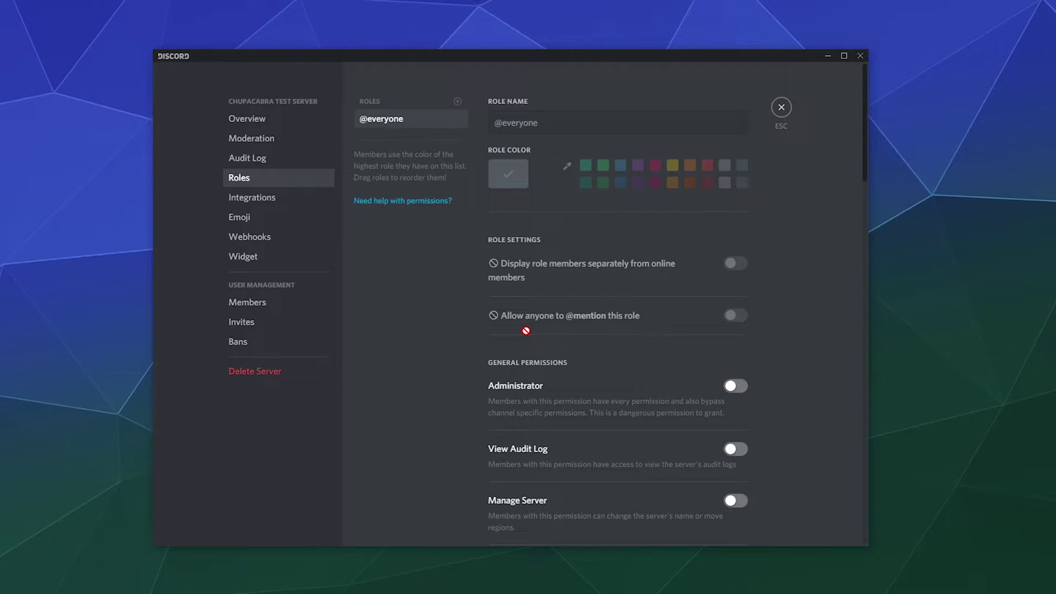
scroll(605, 376, down, 3)
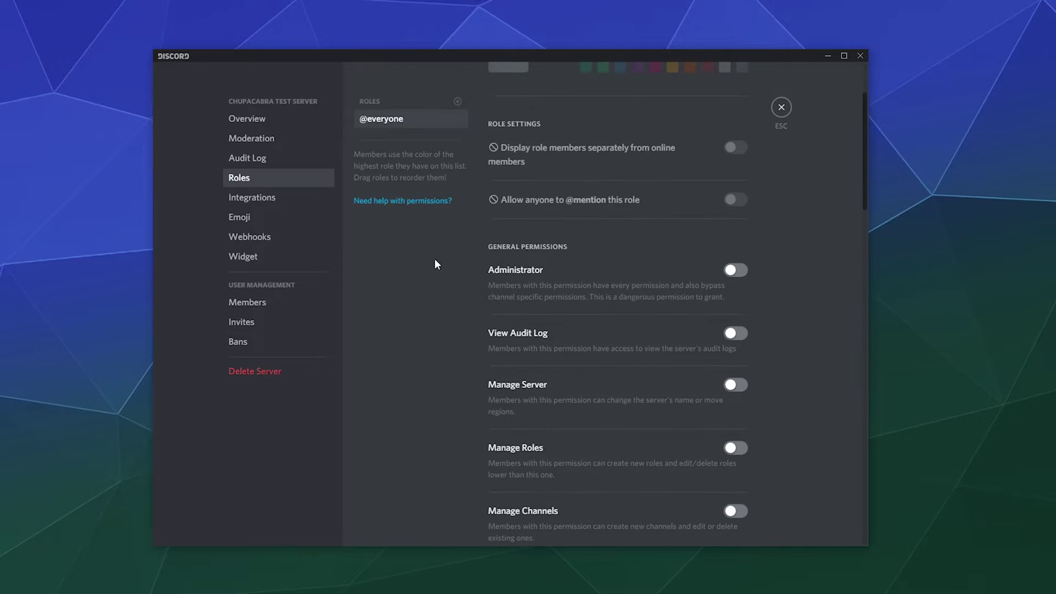
scroll(619, 313, down, 8)
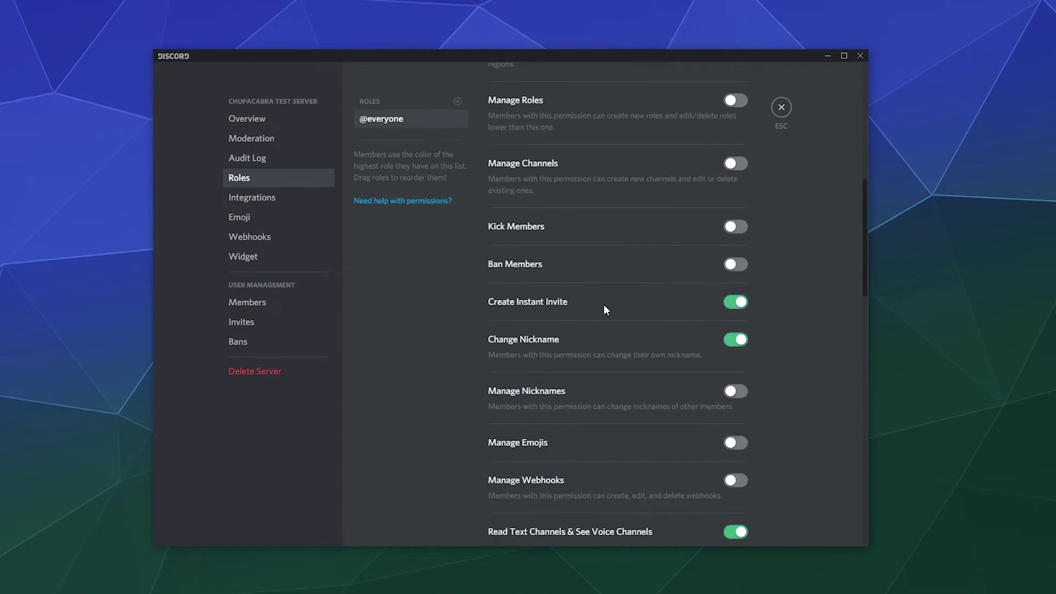
click(735, 340)
click(729, 524)
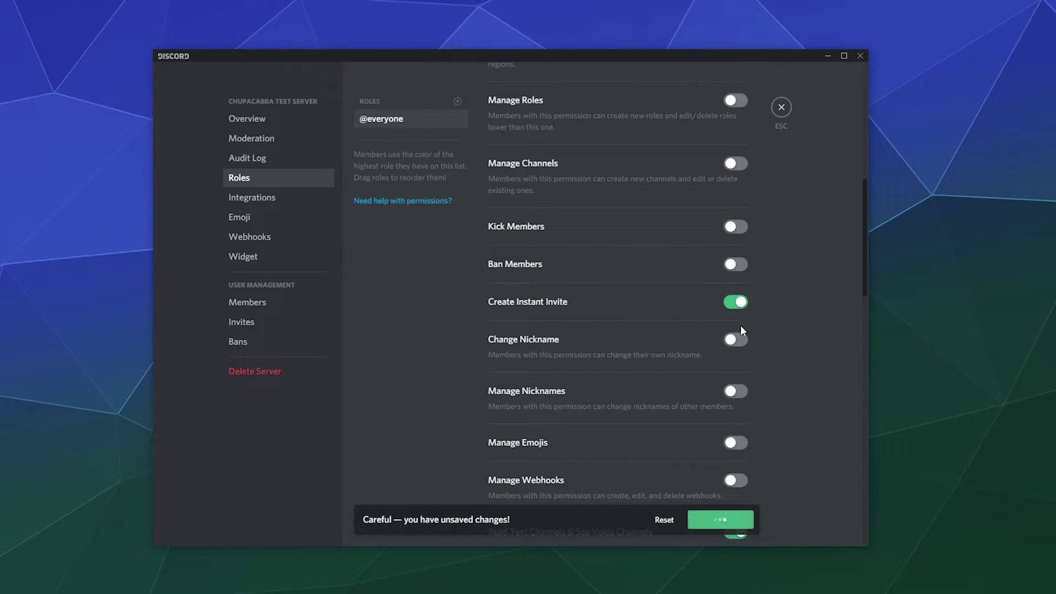
click(734, 302)
click(741, 514)
scroll(786, 305, down, 4)
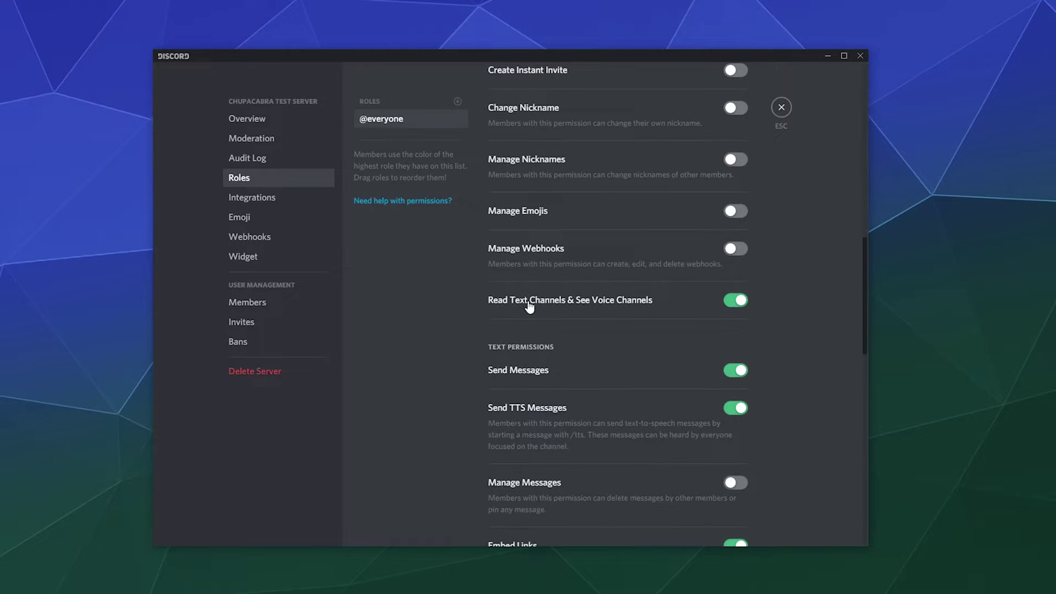
scroll(633, 309, down, 2)
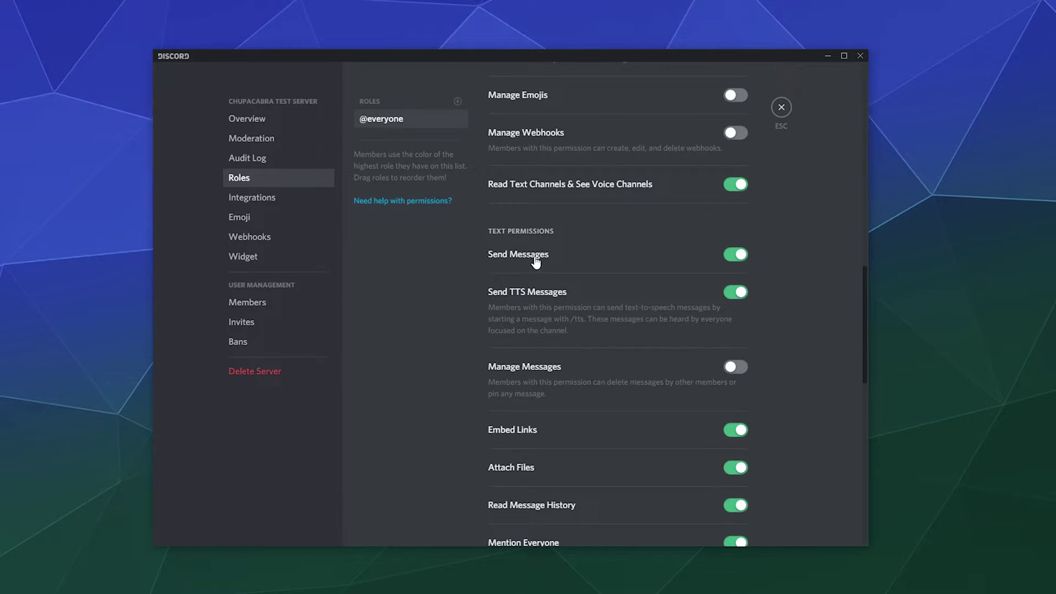
scroll(622, 280, down, 1)
click(732, 236)
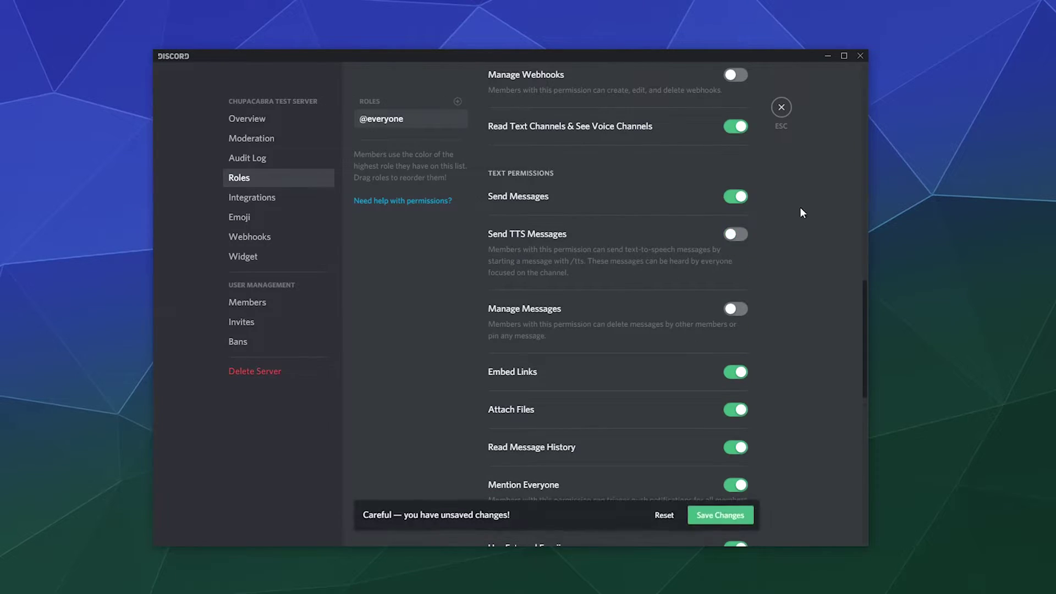
click(721, 518)
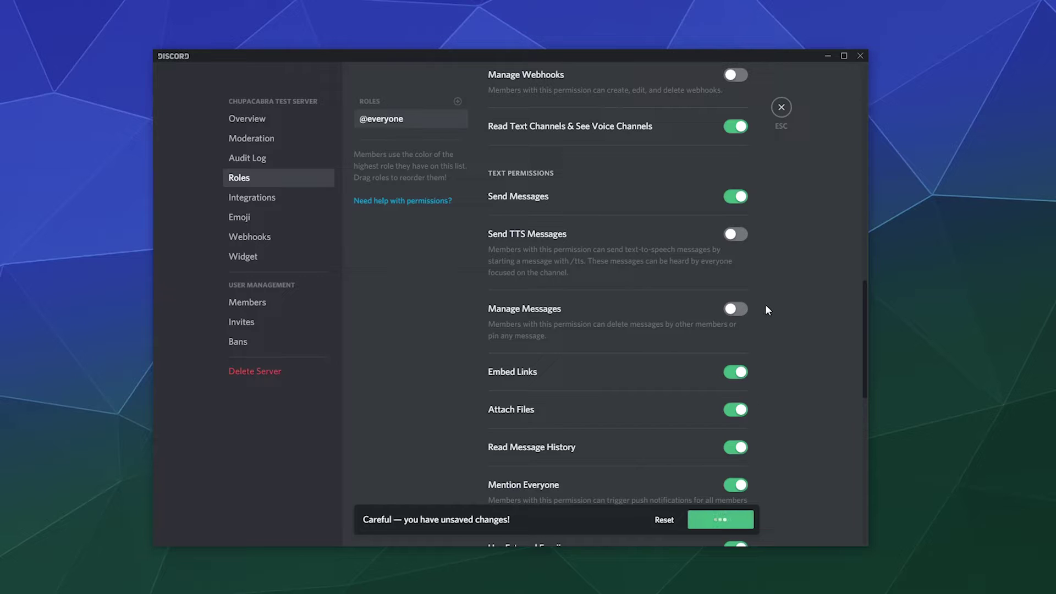
scroll(770, 297, down, 2)
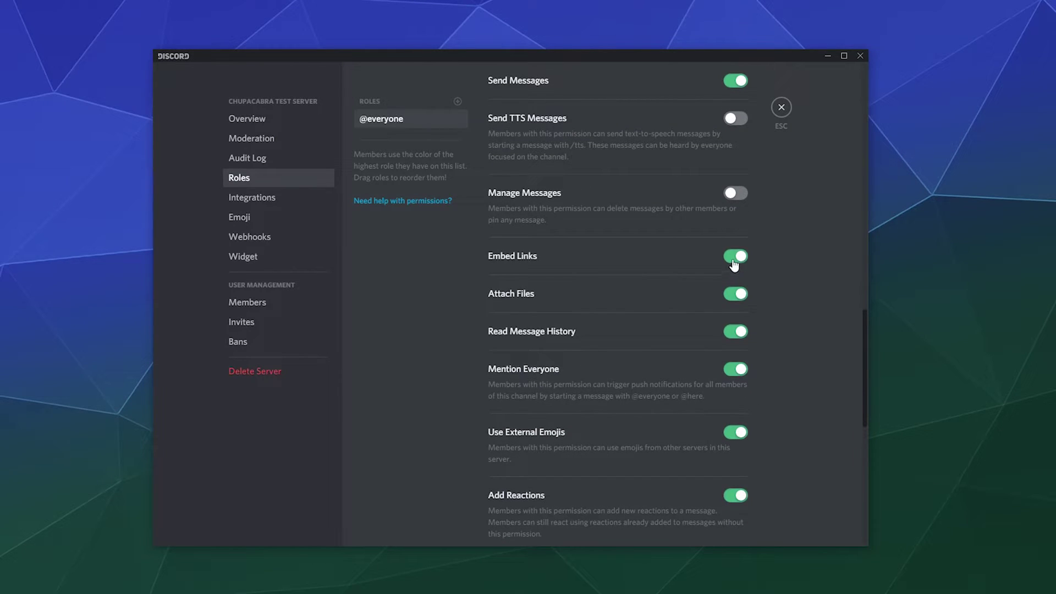
click(736, 294)
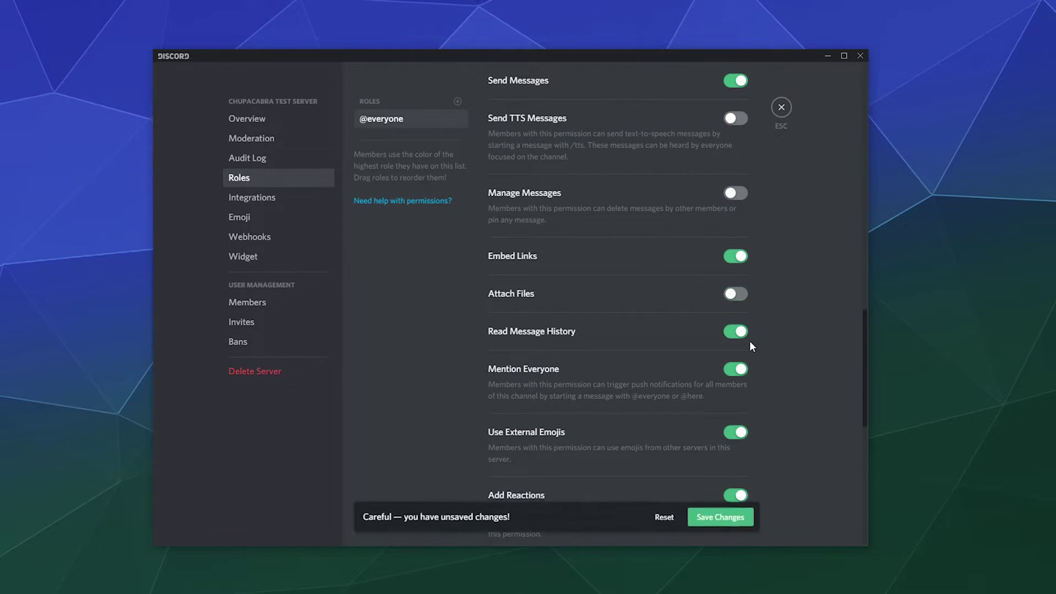
click(742, 296)
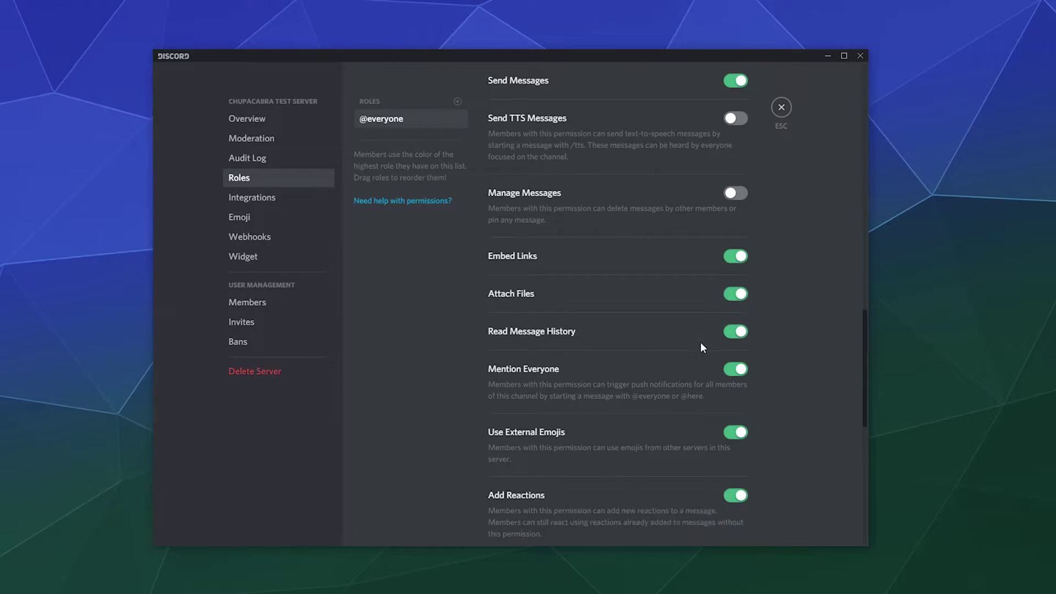
scroll(656, 337, down, 1)
click(735, 311)
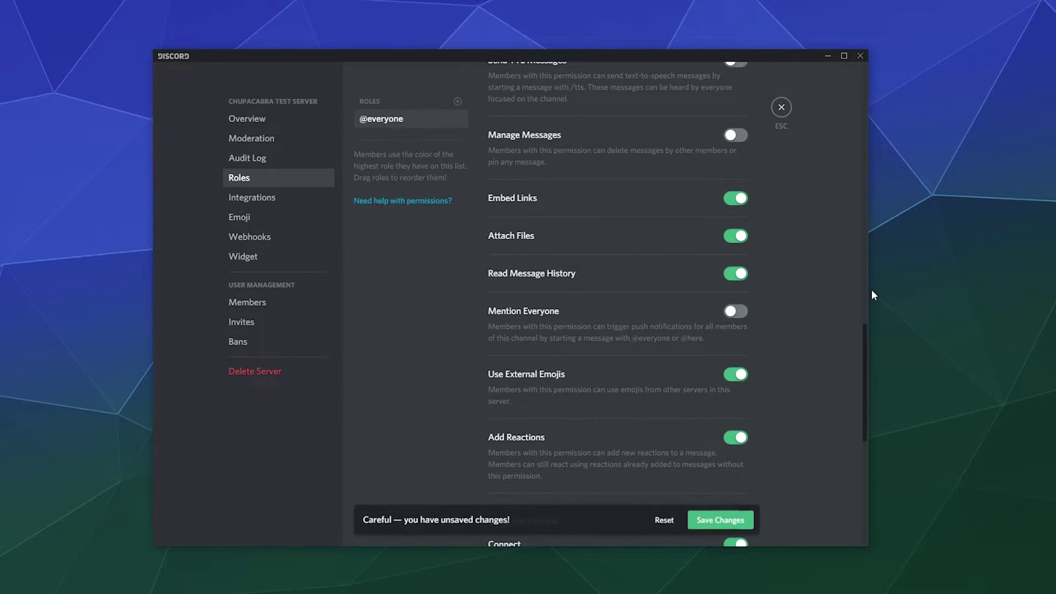
click(715, 520)
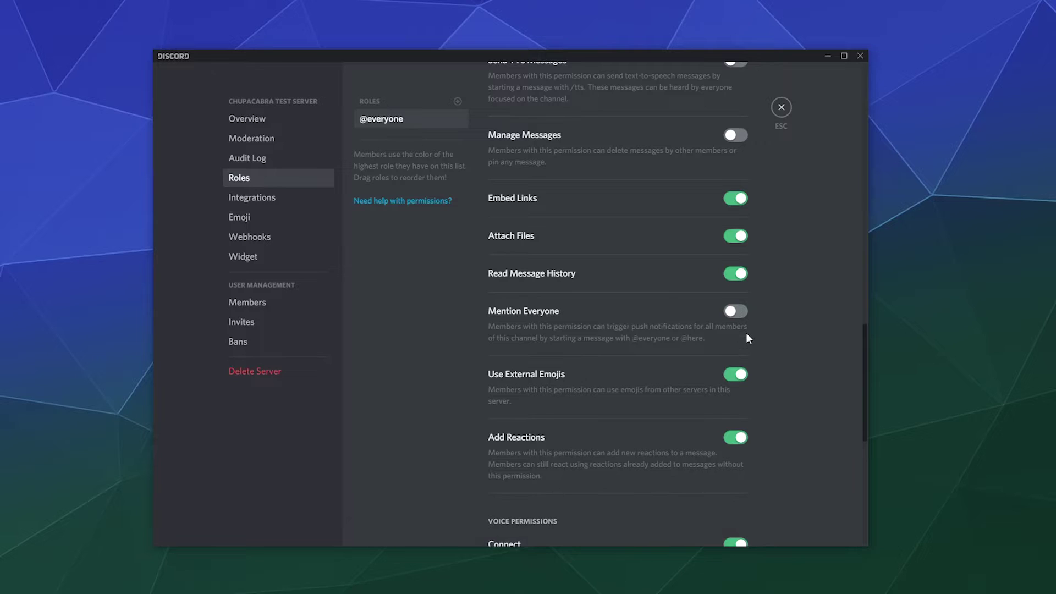
scroll(746, 333, down, 2)
click(731, 257)
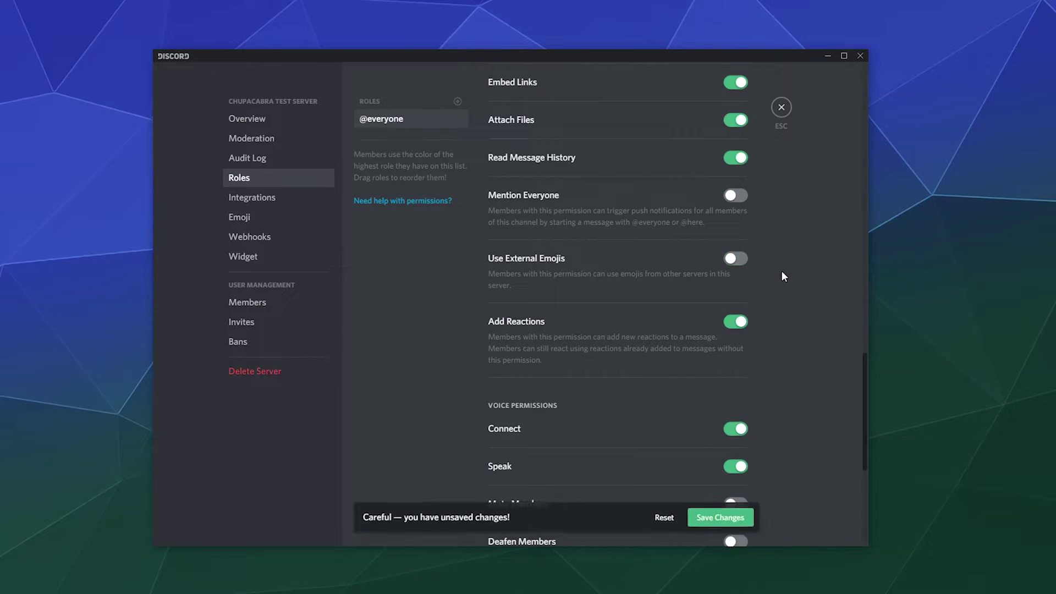
click(722, 324)
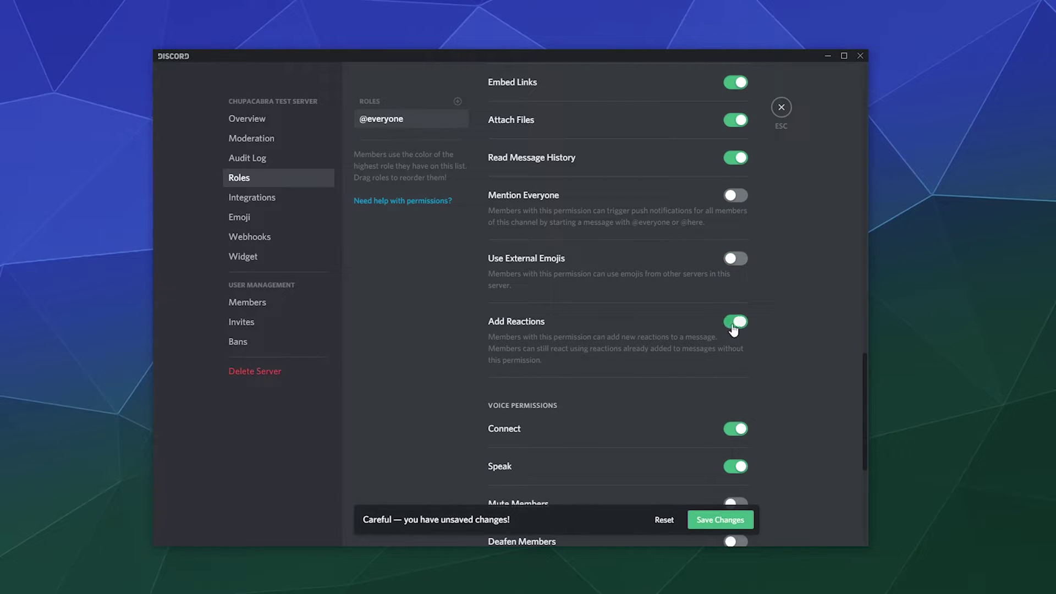
scroll(784, 313, down, 4)
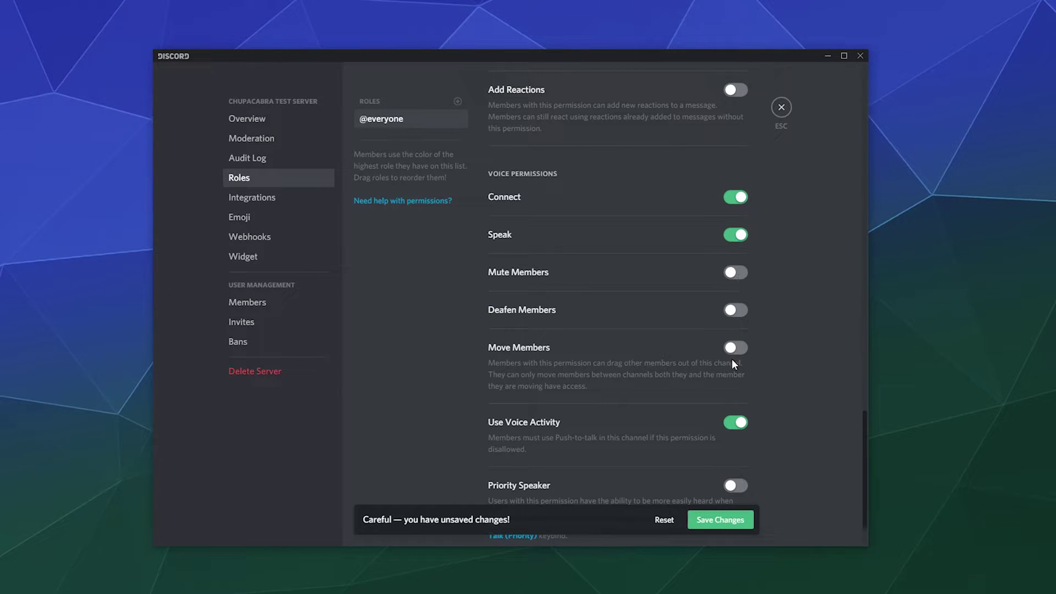
scroll(791, 333, down, 1)
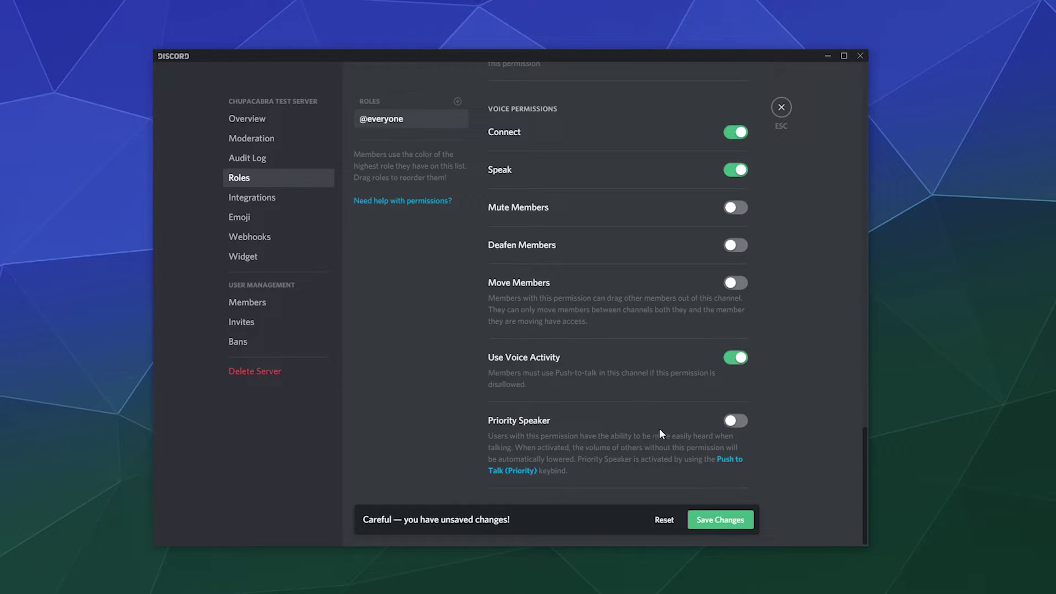
click(721, 519)
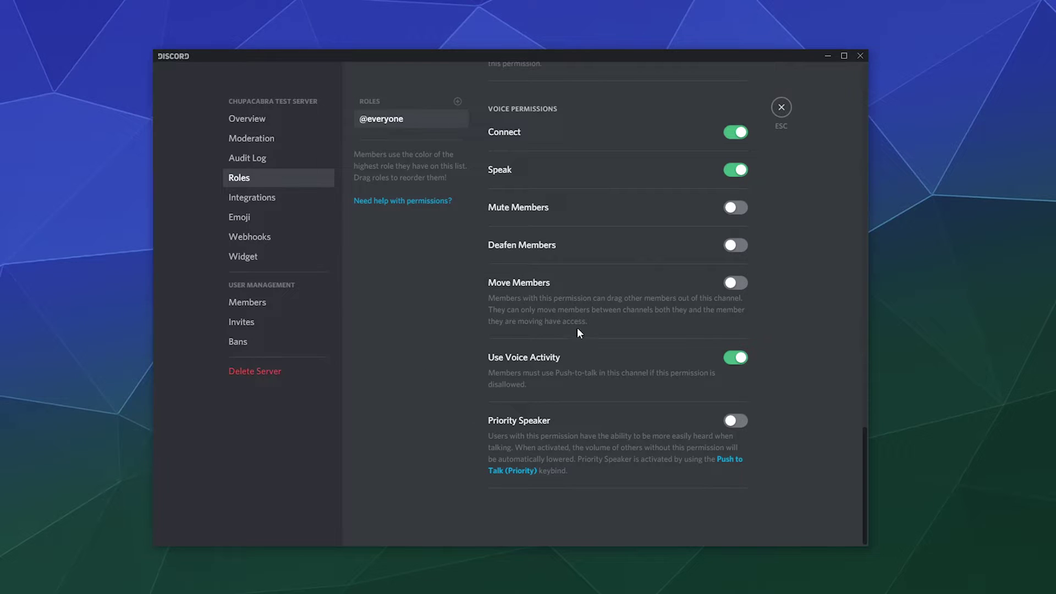
Create a new server role and name it Cryptids.
scroll(483, 165, up, 10)
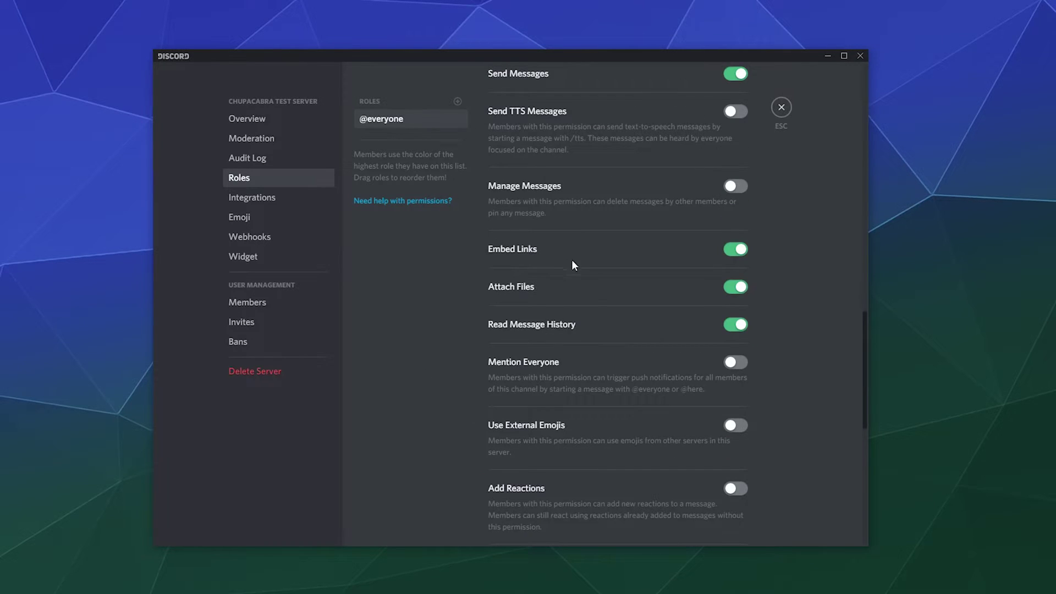
scroll(561, 263, up, 10)
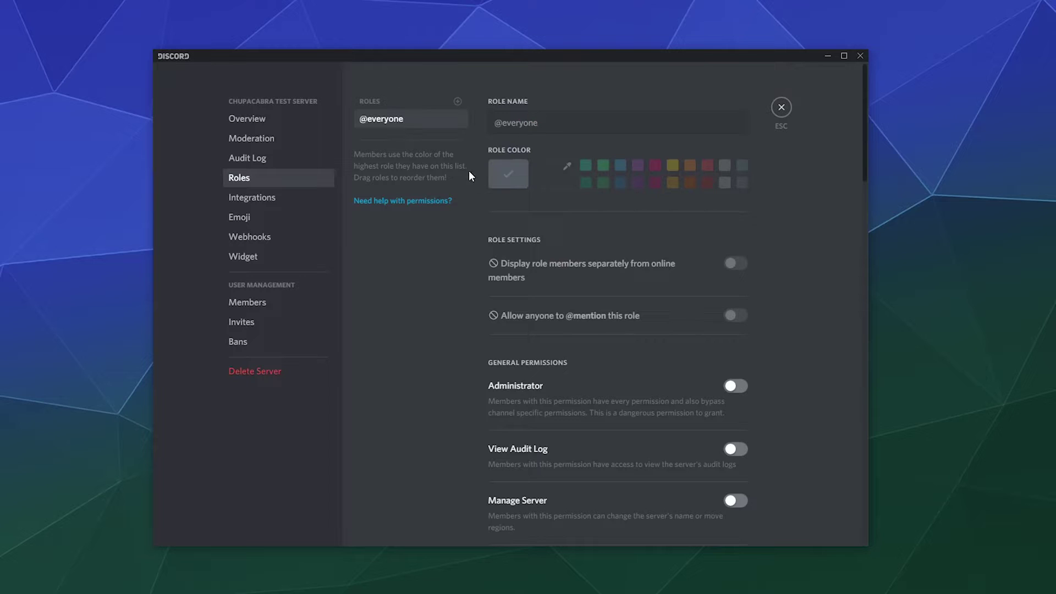
click(457, 101)
click(560, 114)
key(ctrl+a)
text(Members)
key(ctrl+a)
key(BackSpace)
text(Cryptids)
click(830, 313)
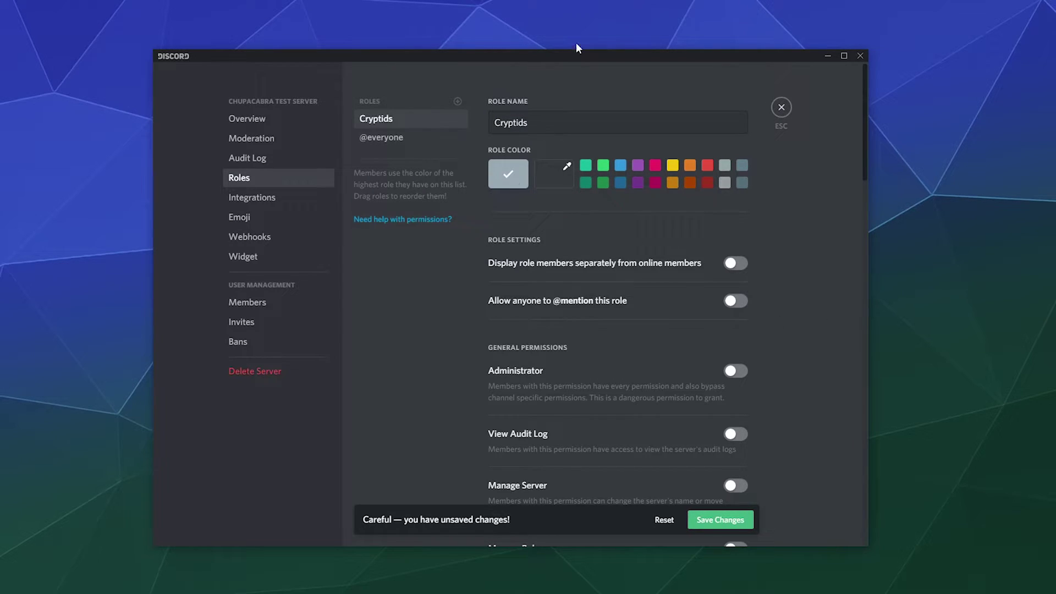
Give the Cryptids role a custom teal colour of about #34afab.
click(553, 176)
drag(546, 213, 577, 252)
click(567, 295)
drag(566, 295, 551, 296)
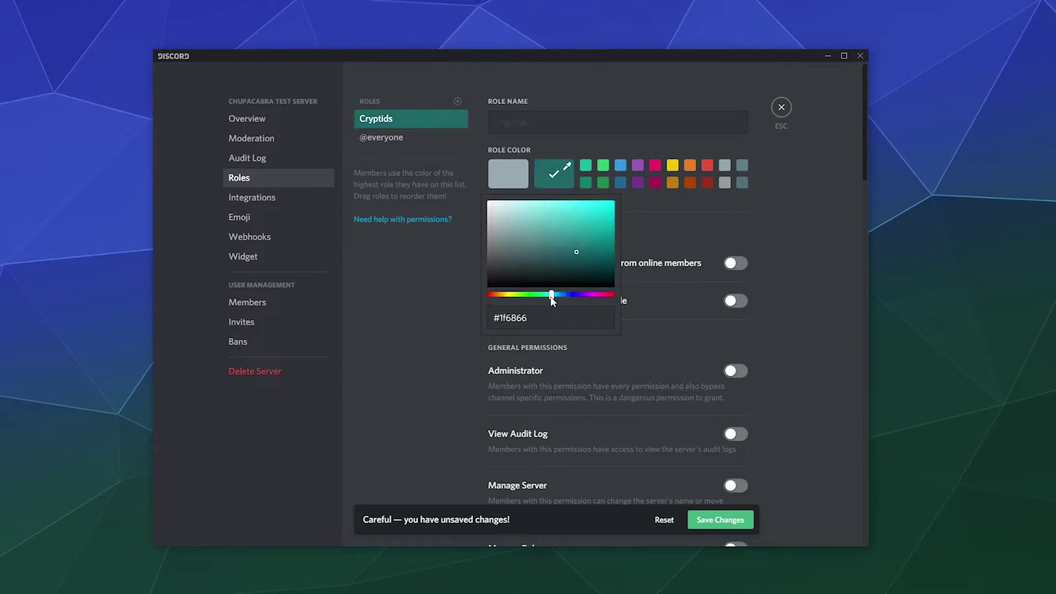
drag(577, 241, 576, 227)
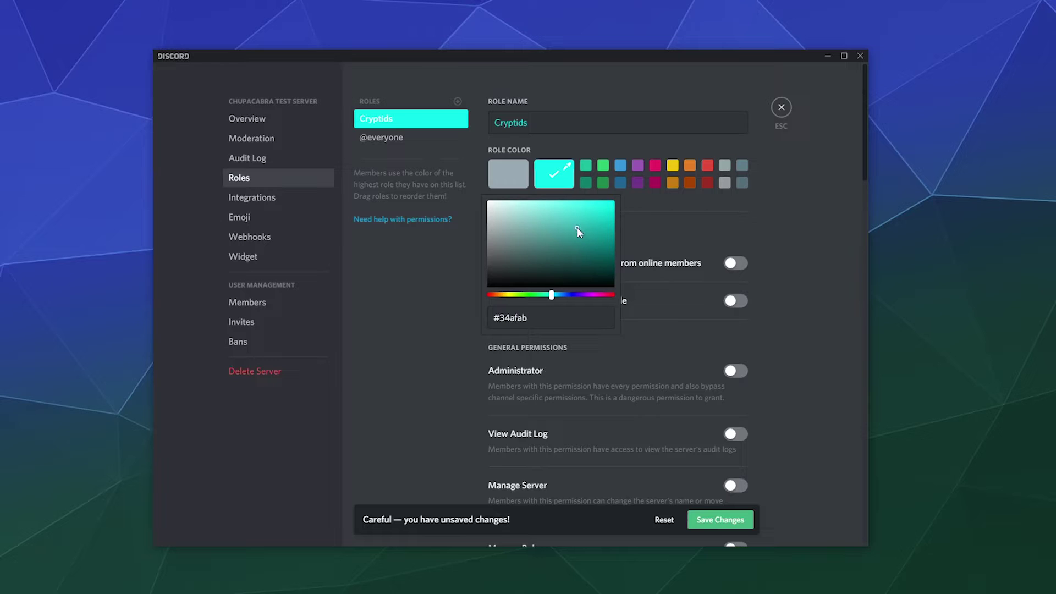
click(470, 334)
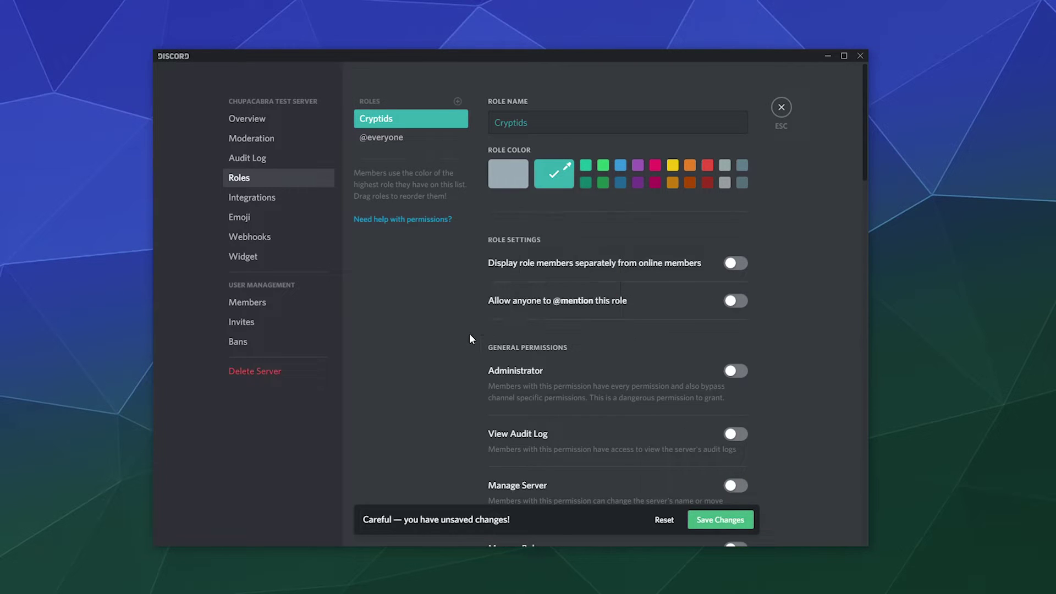
Enable the Change Nickname permission for the Cryptids role.
scroll(584, 202, down, 5)
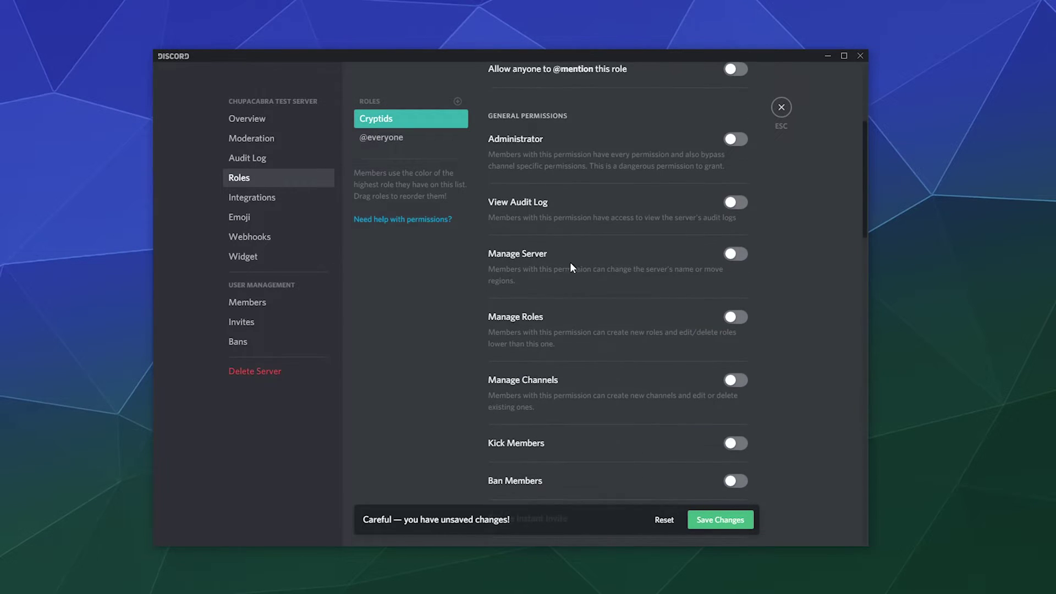
scroll(571, 237, down, 1)
scroll(633, 322, down, 1)
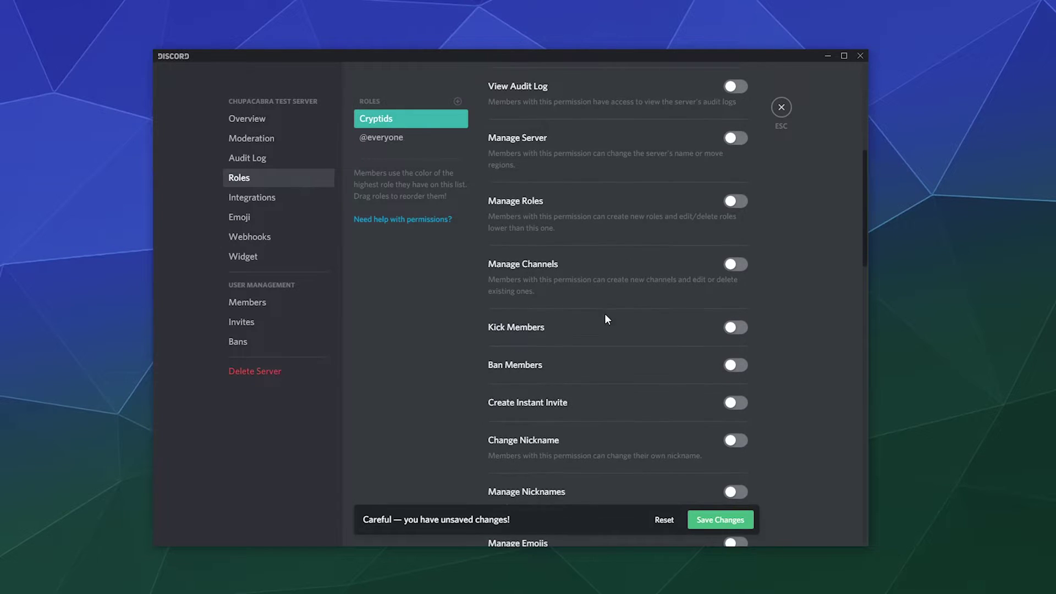
scroll(624, 326, down, 2)
scroll(564, 174, up, 3)
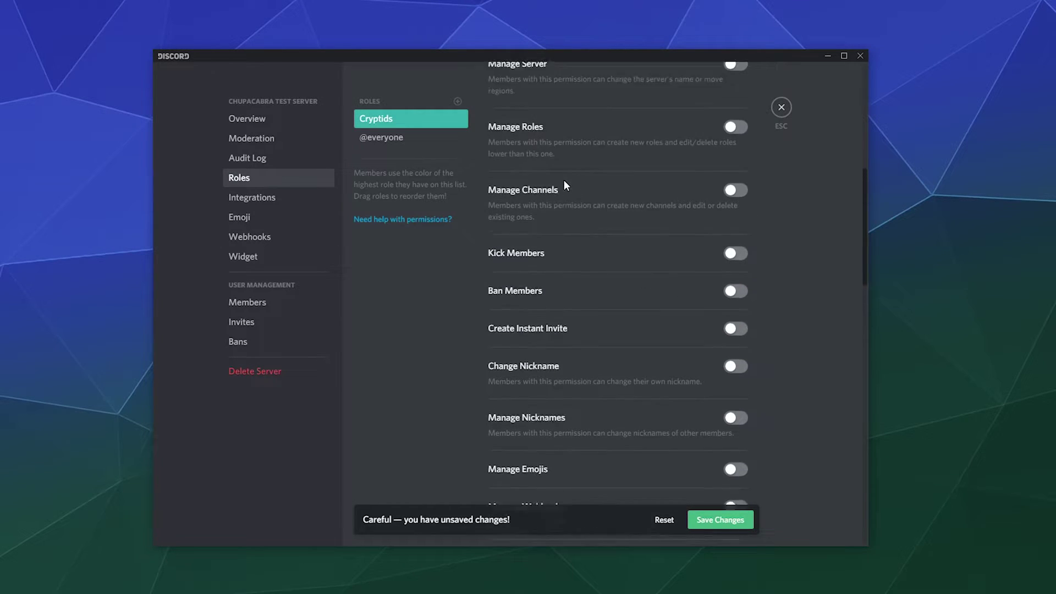
scroll(548, 170, down, 5)
scroll(552, 285, up, 5)
scroll(538, 327, down, 1)
scroll(537, 328, down, 4)
click(715, 270)
scroll(506, 279, down, 1)
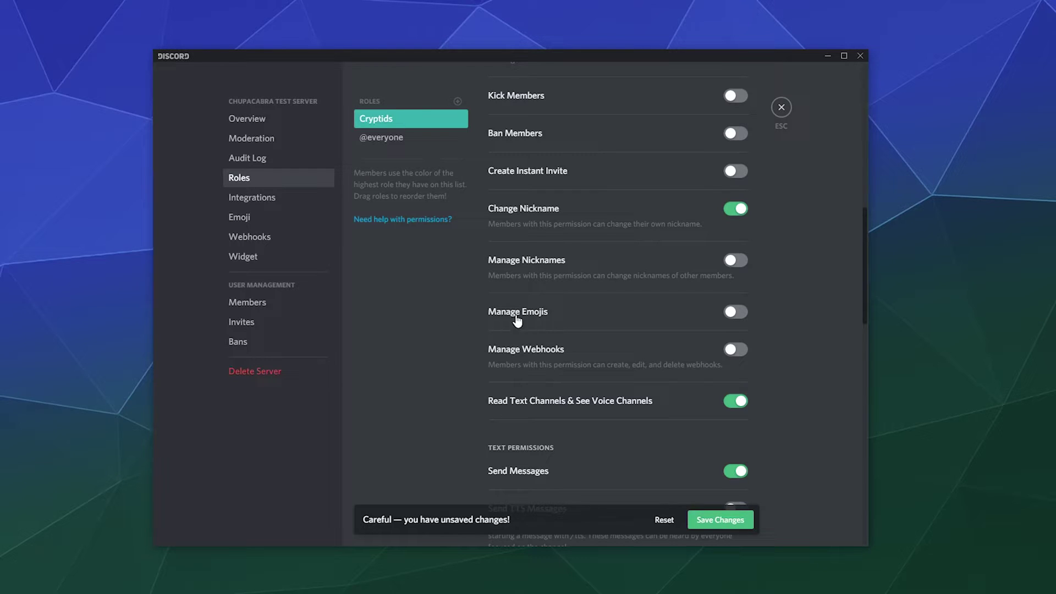
Enable the Send TTS Messages permission for the Cryptids role.
scroll(531, 228, down, 3)
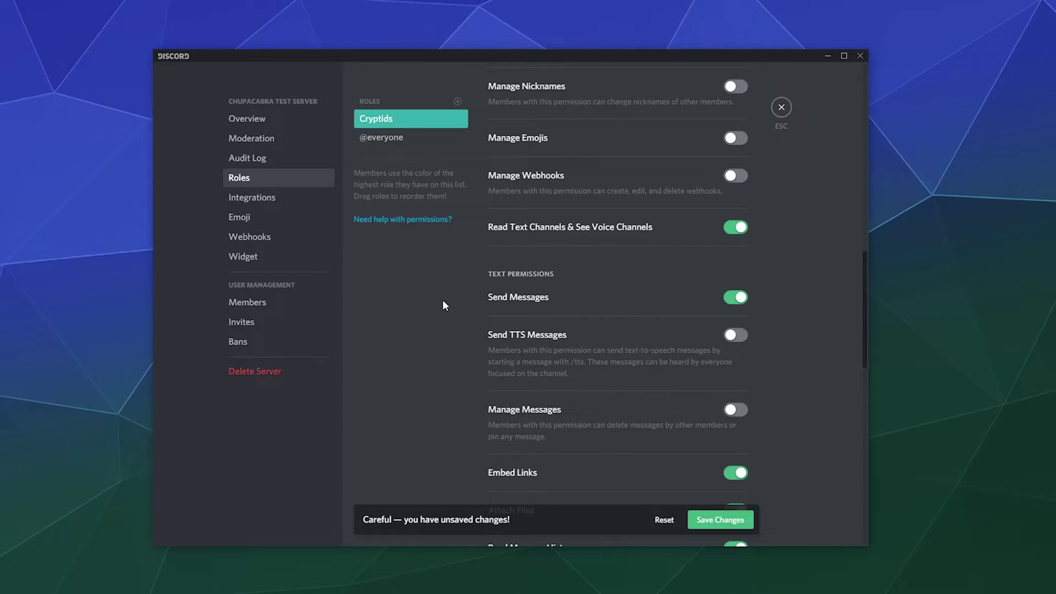
scroll(794, 334, down, 2)
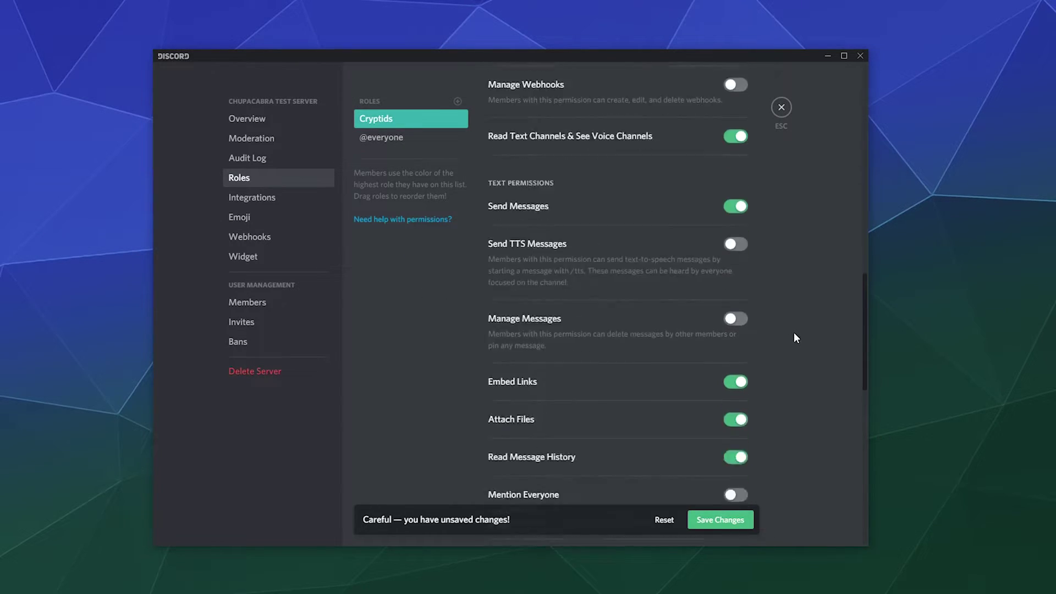
click(736, 219)
scroll(611, 295, down, 1)
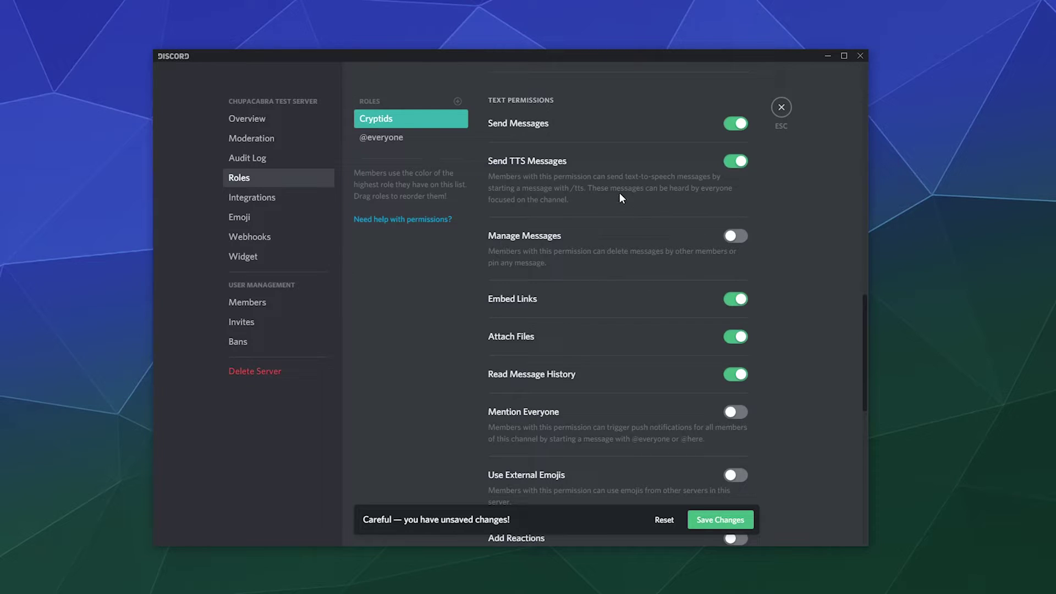
Enable Use External Emojis and Add Reactions for the Cryptids role and save the role's changes.
scroll(493, 193, down, 1)
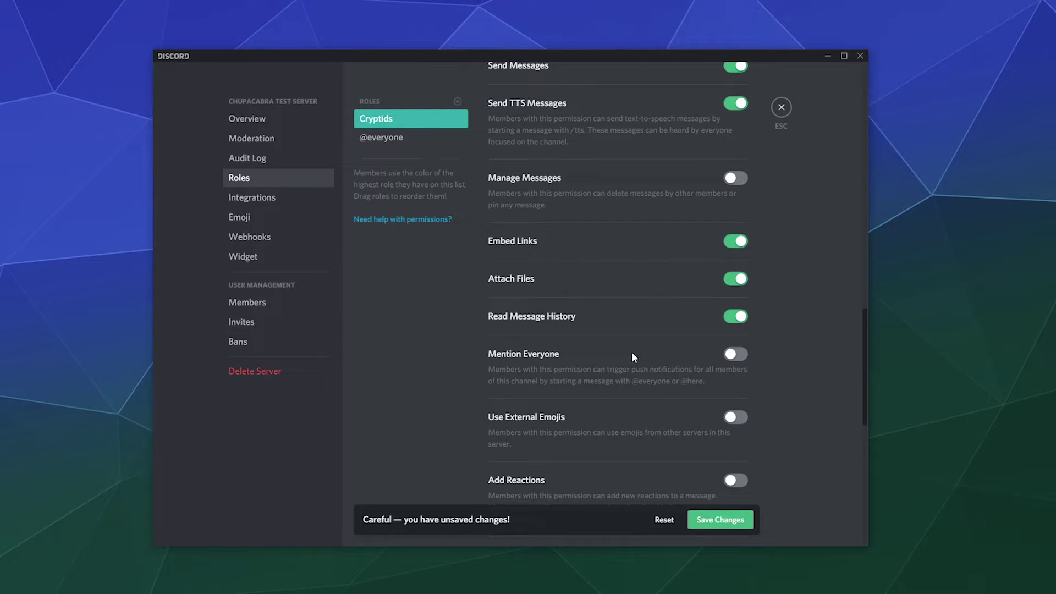
scroll(560, 259, down, 2)
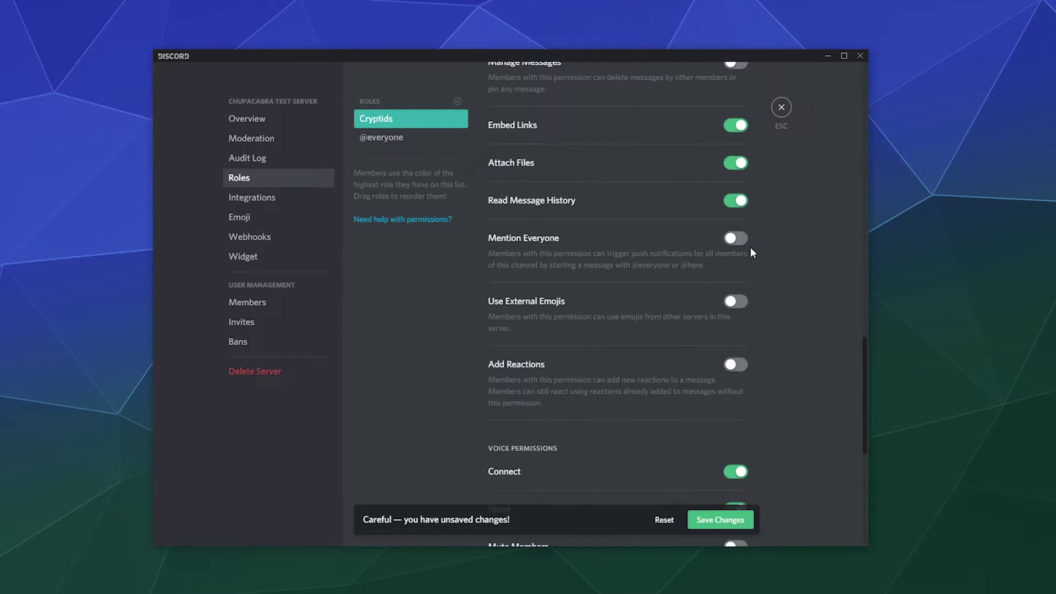
scroll(534, 244, down, 1)
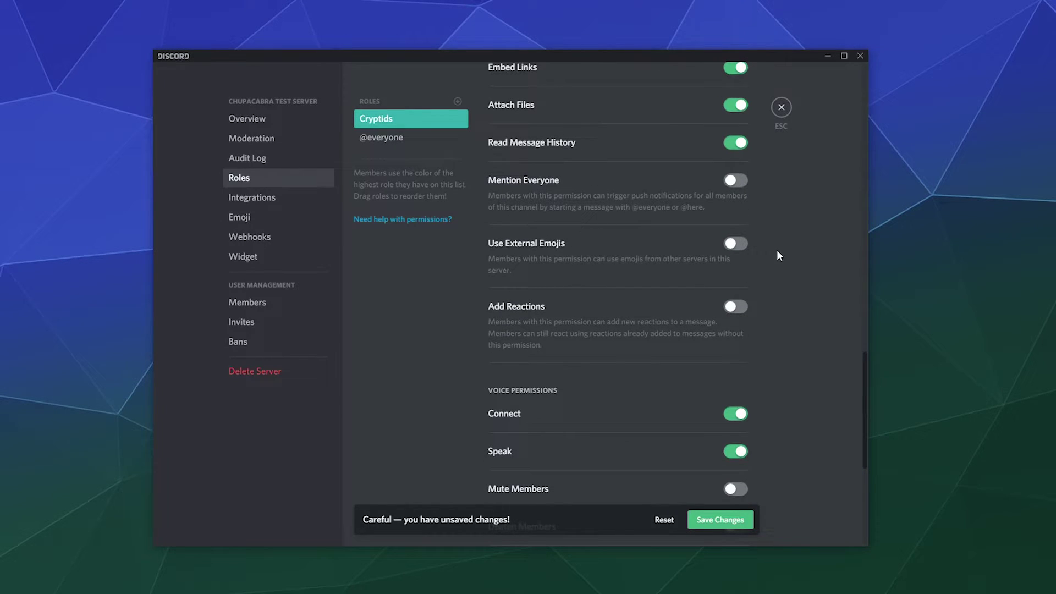
click(746, 246)
click(730, 307)
scroll(815, 275, down, 3)
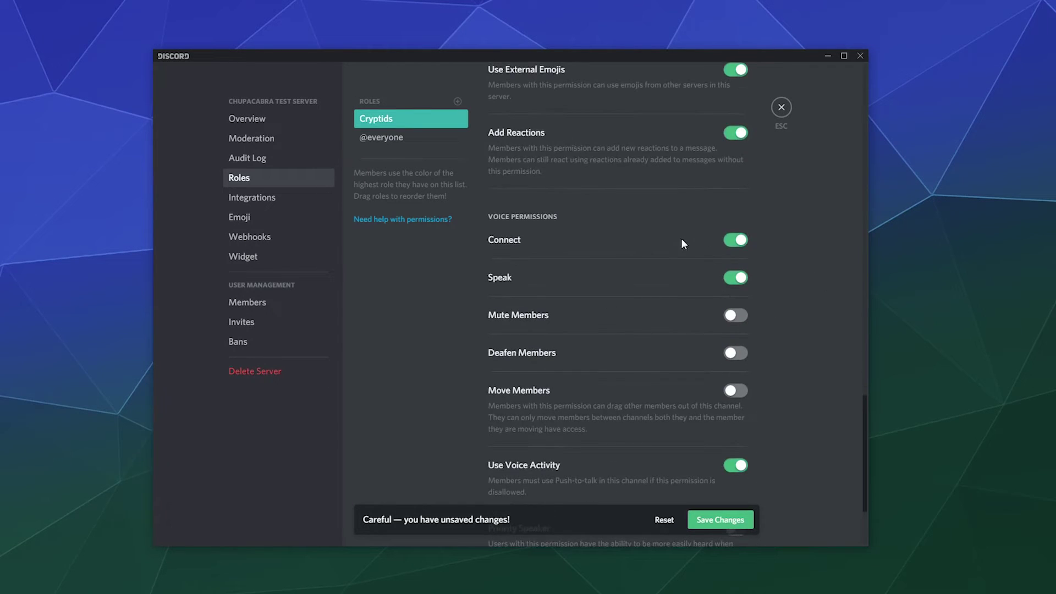
scroll(648, 327, down, 1)
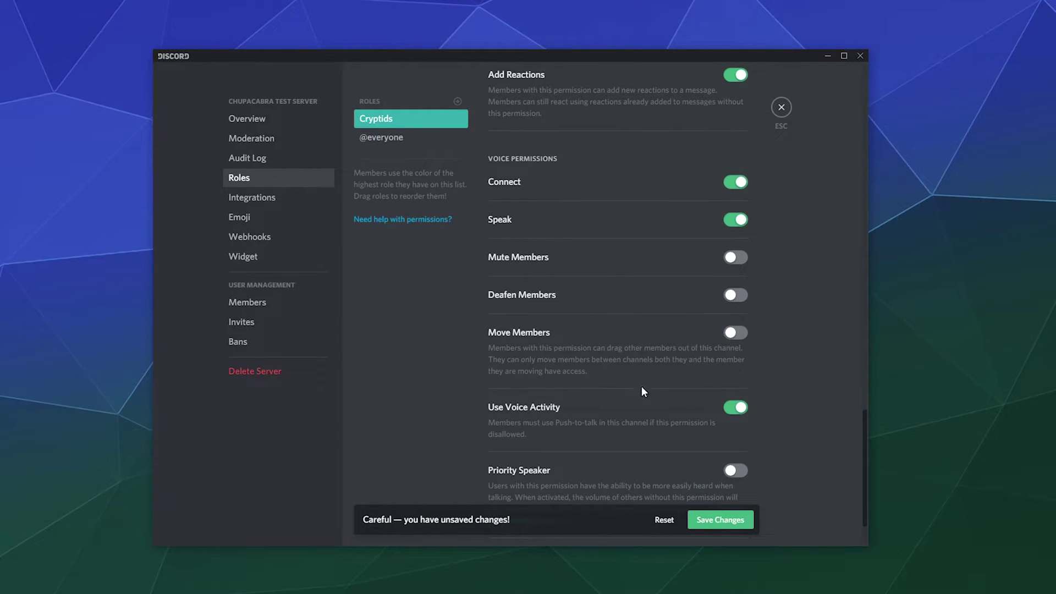
scroll(538, 378, down, 1)
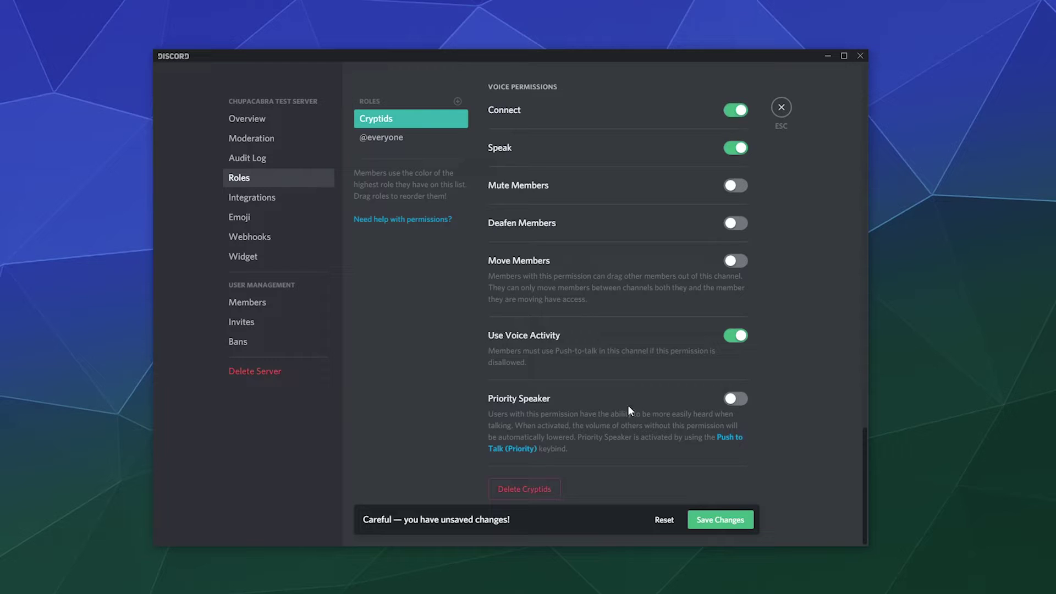
click(745, 520)
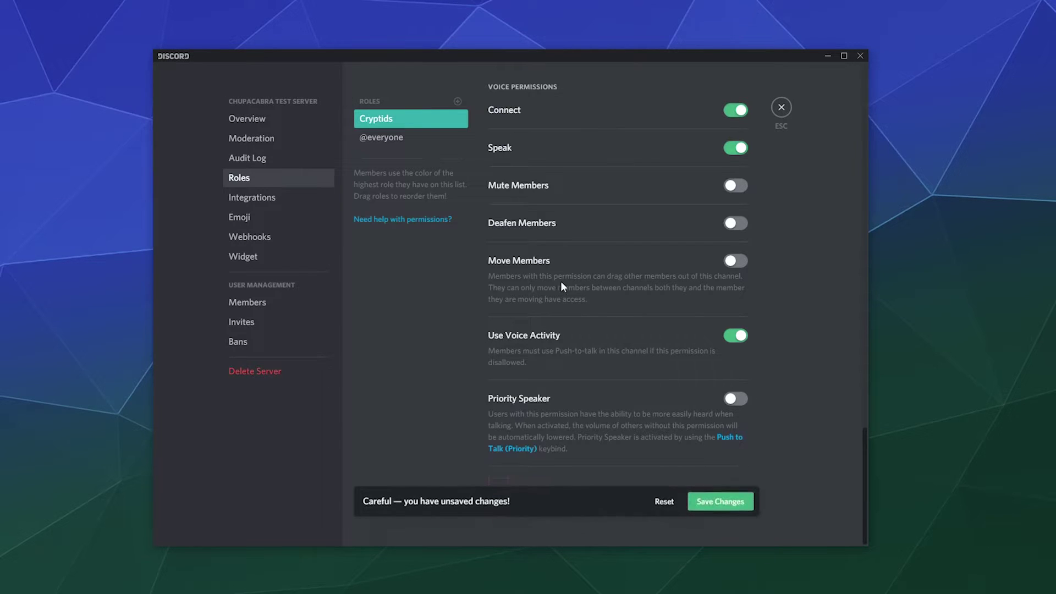
Create another server role and name it Super Mutants.
click(458, 102)
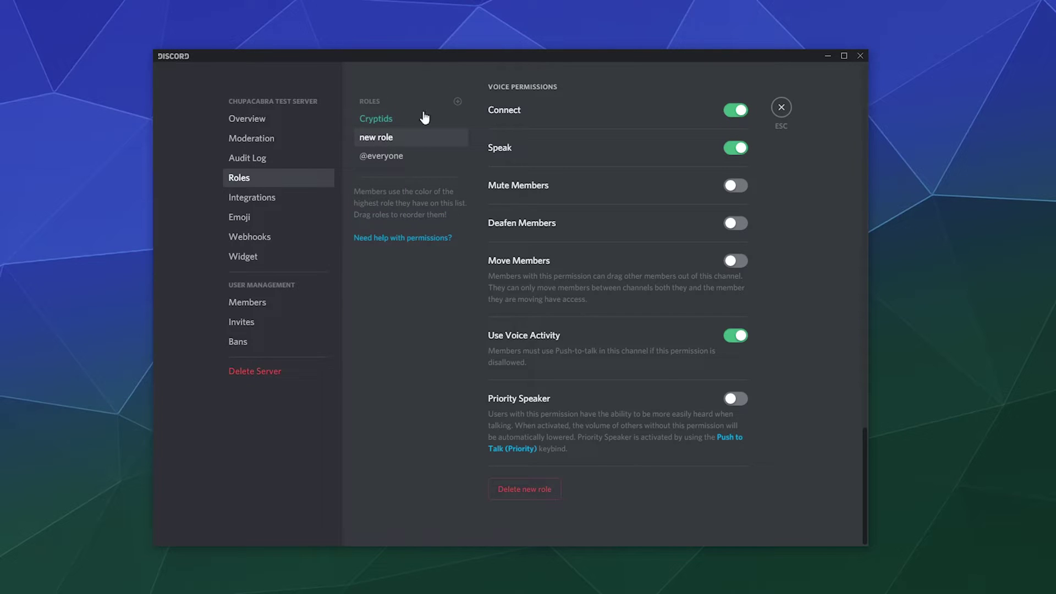
scroll(801, 157, up, 15)
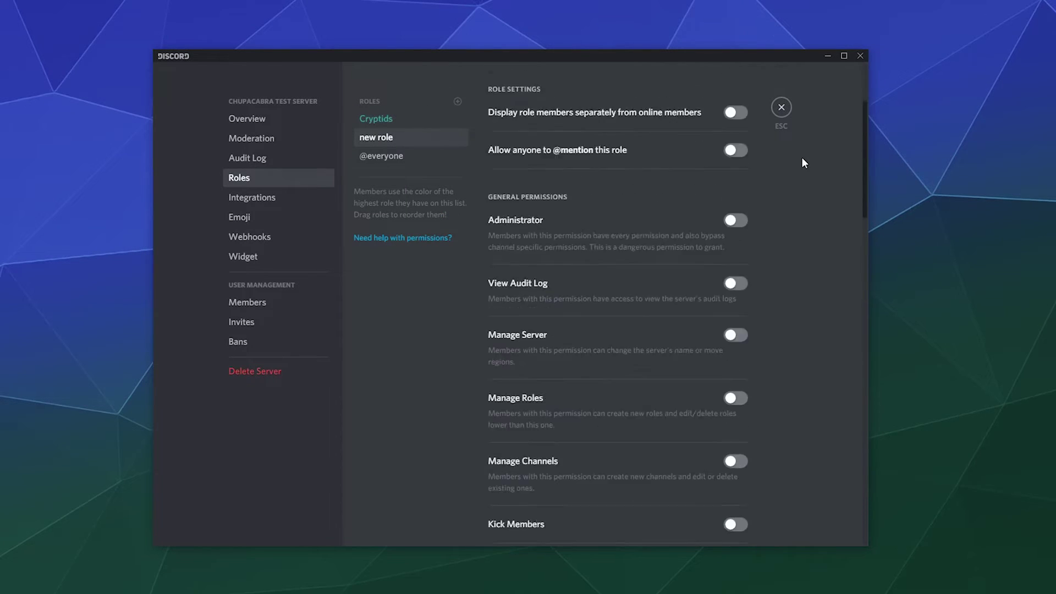
scroll(801, 157, up, 3)
click(567, 118)
key(ctrl+a)
text(V)
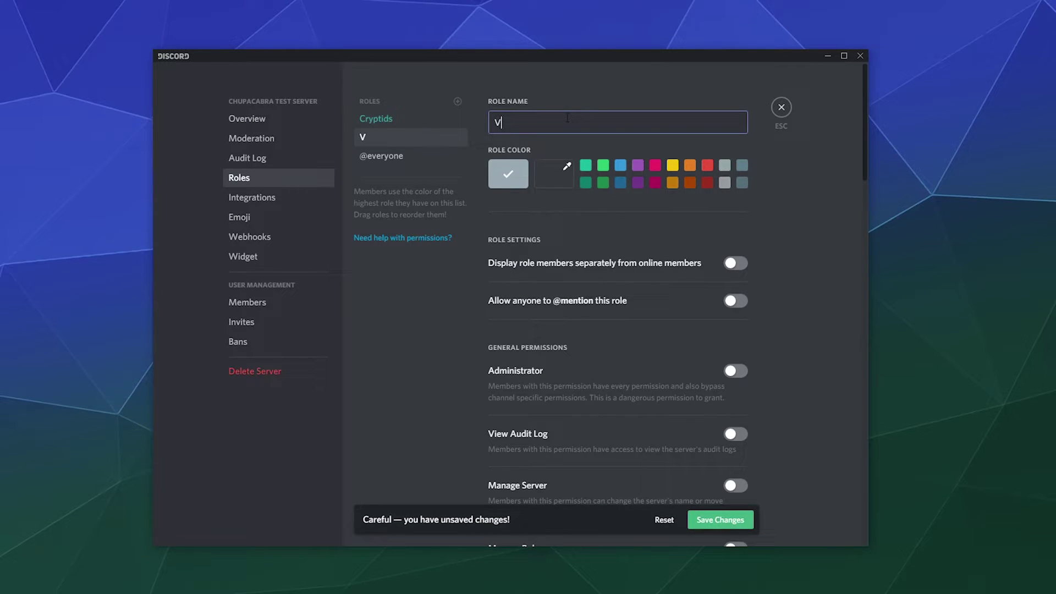
key(BackSpace)
text(Mutants)
key(ctrl+a)
text(Super Mutants)
Give the Super Mutants role a custom green colour of about #138866.
click(552, 186)
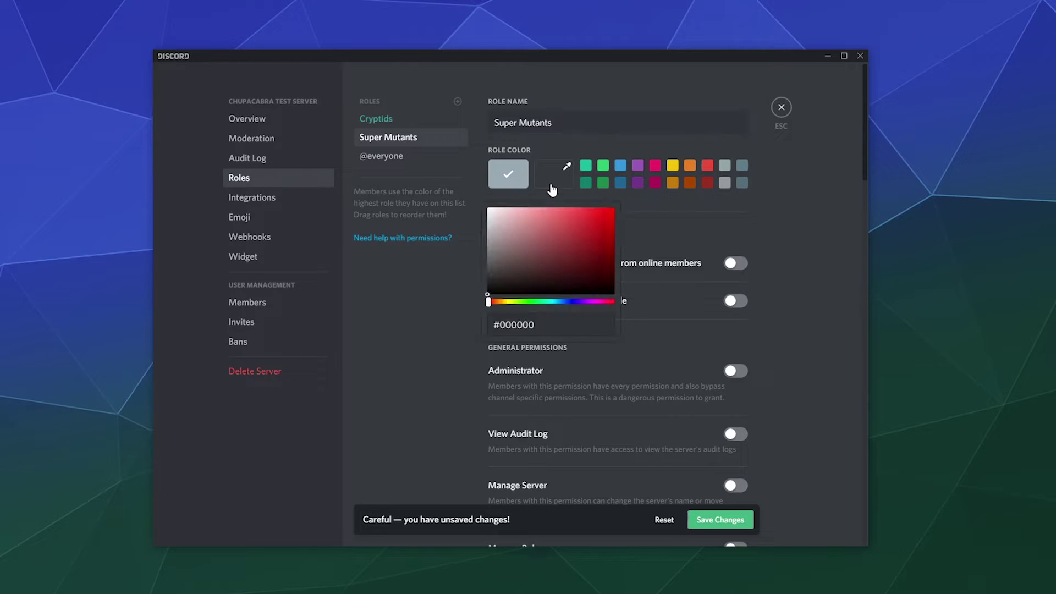
drag(553, 295, 596, 241)
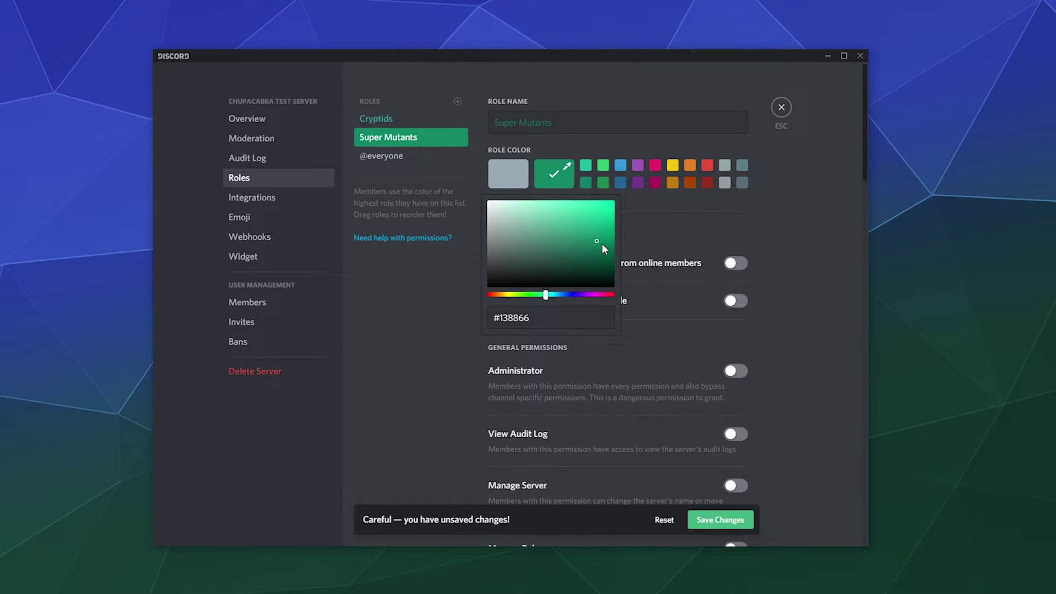
click(666, 217)
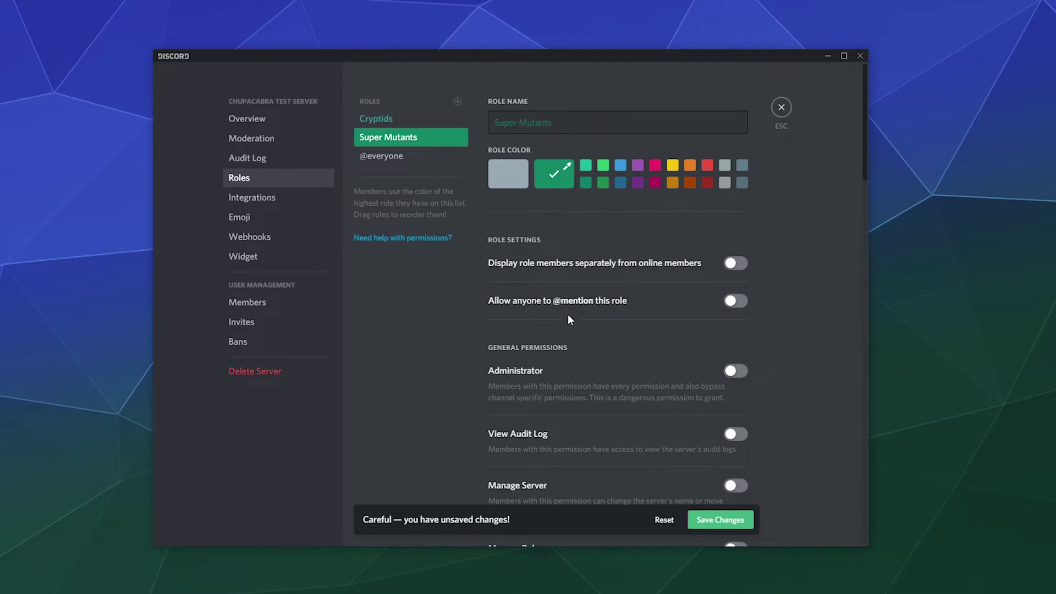
Enable the Kick Members, Create Instant Invite and Change Nickname permissions for the Super Mutants role.
scroll(570, 318, down, 5)
scroll(575, 275, down, 4)
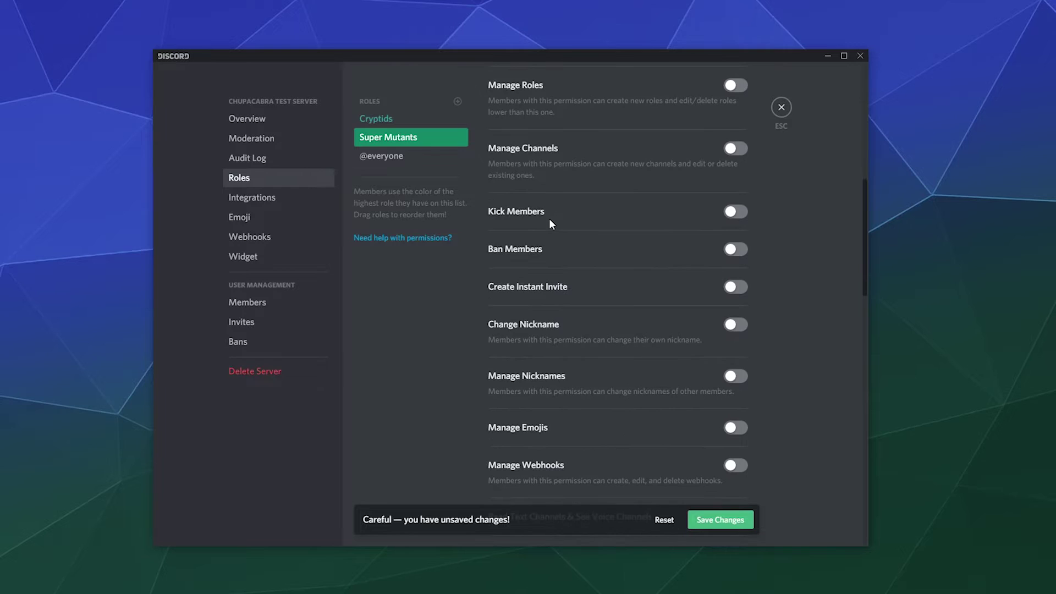
click(732, 219)
scroll(651, 244, down, 1)
click(735, 228)
scroll(800, 242, down, 1)
click(735, 216)
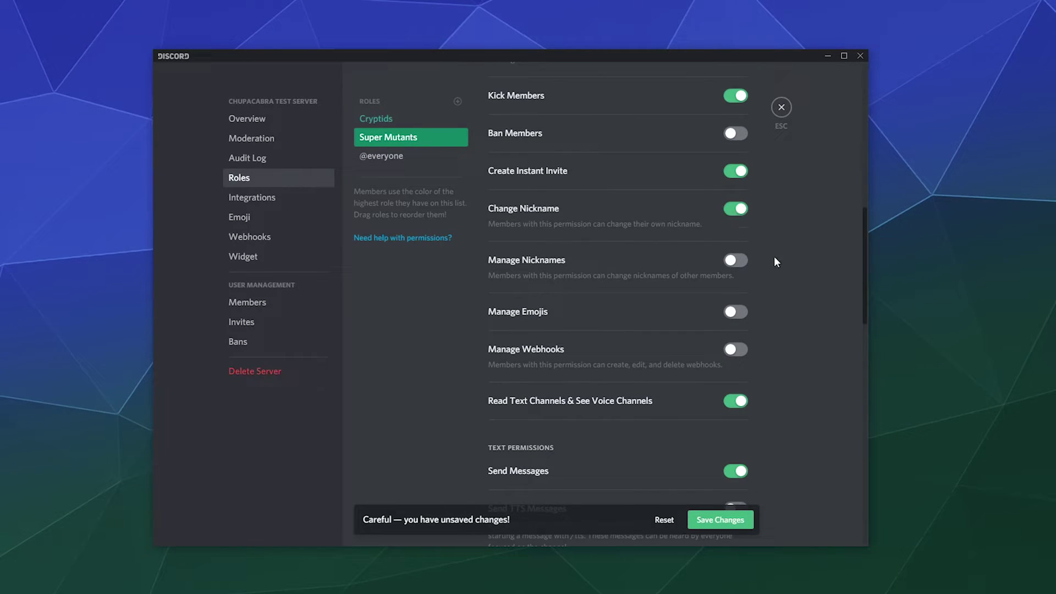
Enable Send TTS Messages, Mention Everyone, Use External Emojis and Add Reactions for the Super Mutants role.
scroll(770, 259, down, 1)
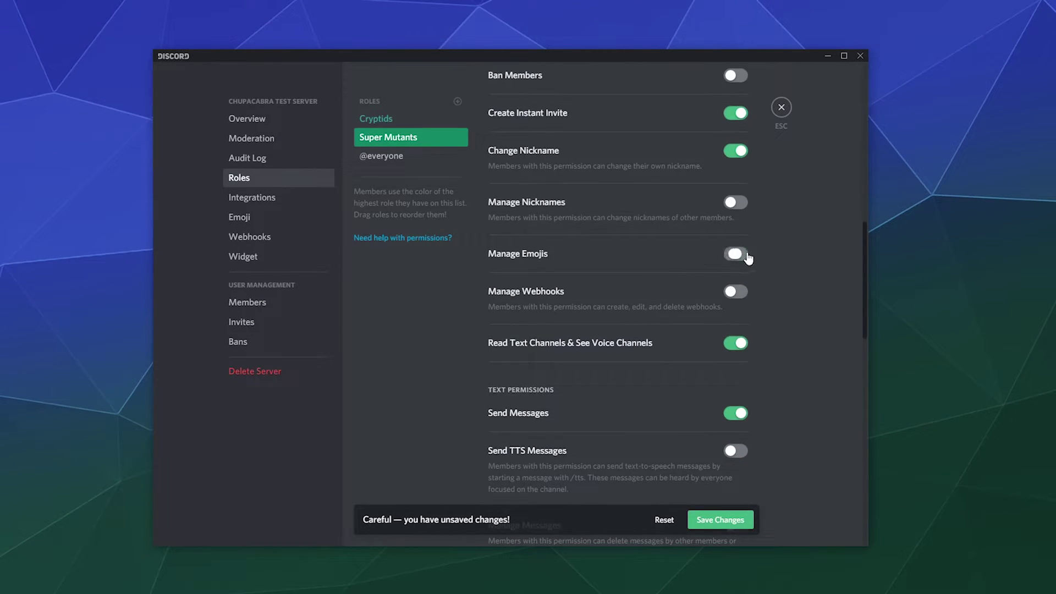
scroll(781, 286, down, 3)
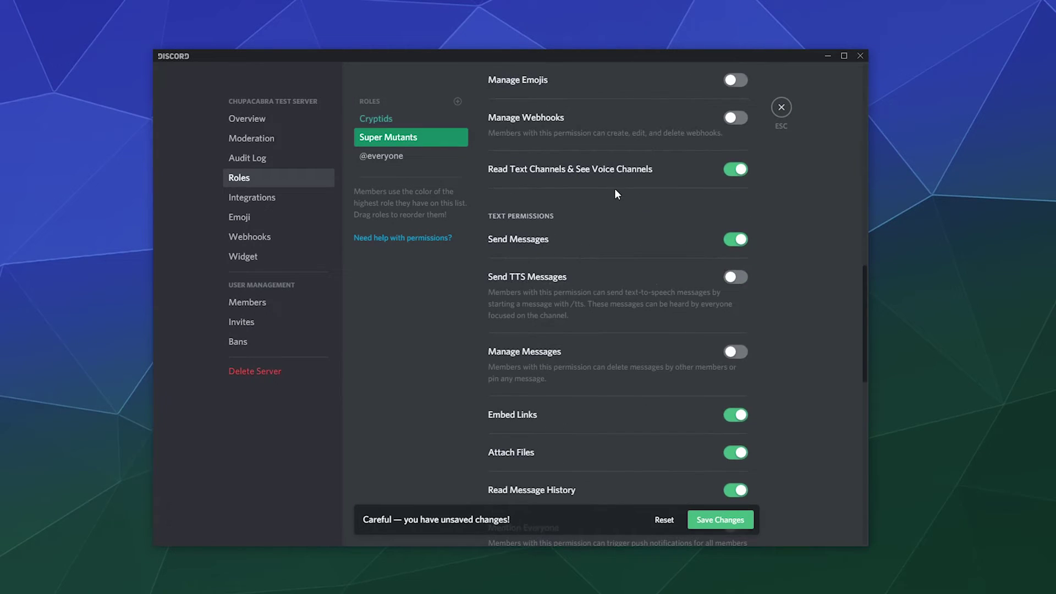
click(740, 277)
scroll(764, 339, down, 3)
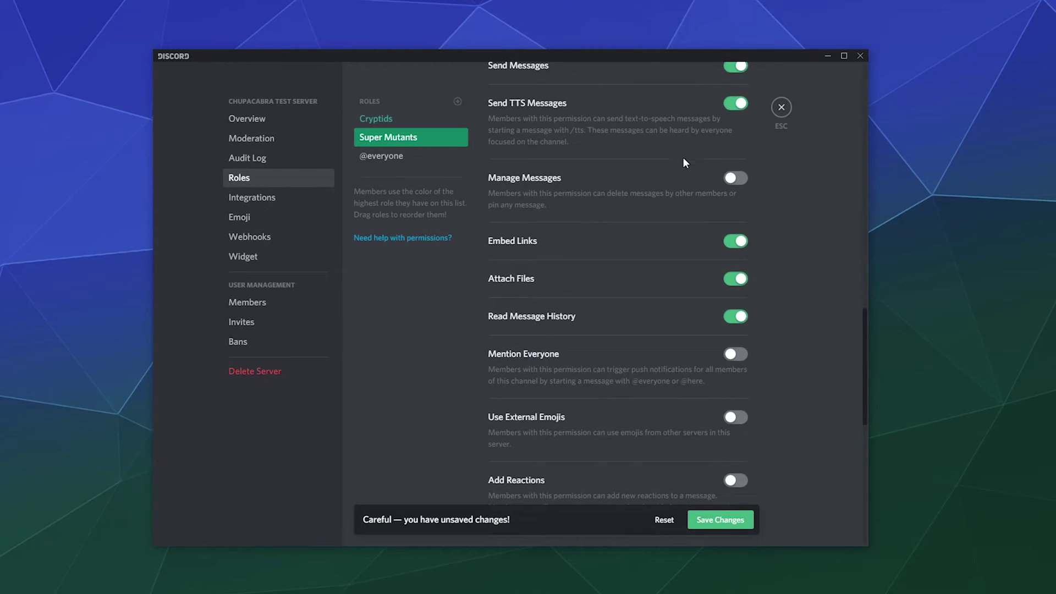
click(735, 353)
scroll(788, 352, down, 2)
click(733, 305)
scroll(762, 300, down, 1)
click(743, 308)
Enable the Mute Members and Move Members voice permissions for the Super Mutants role and save the changes.
scroll(812, 298, down, 3)
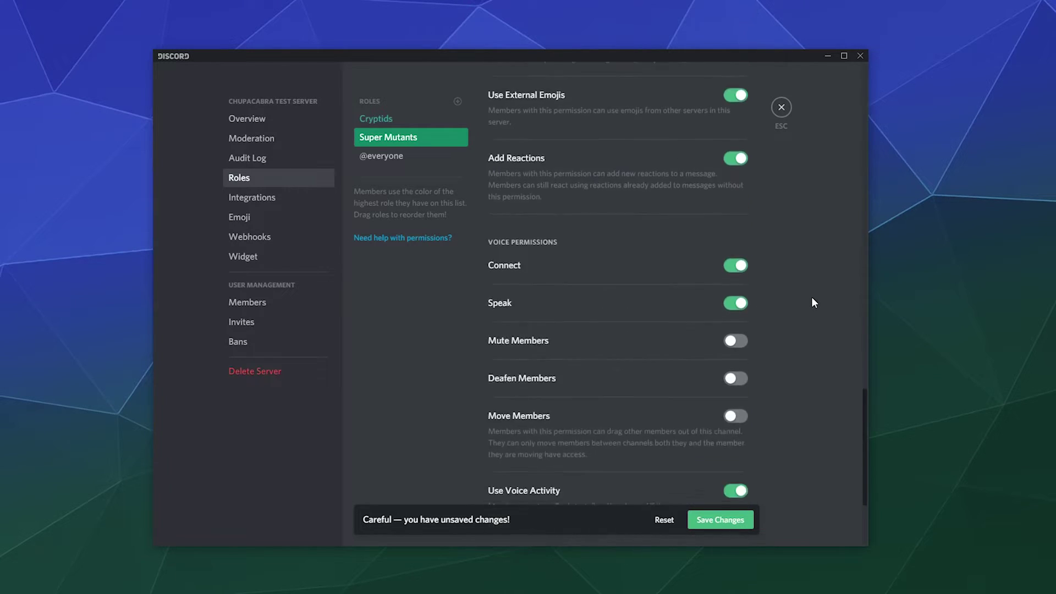
scroll(814, 302, down, 3)
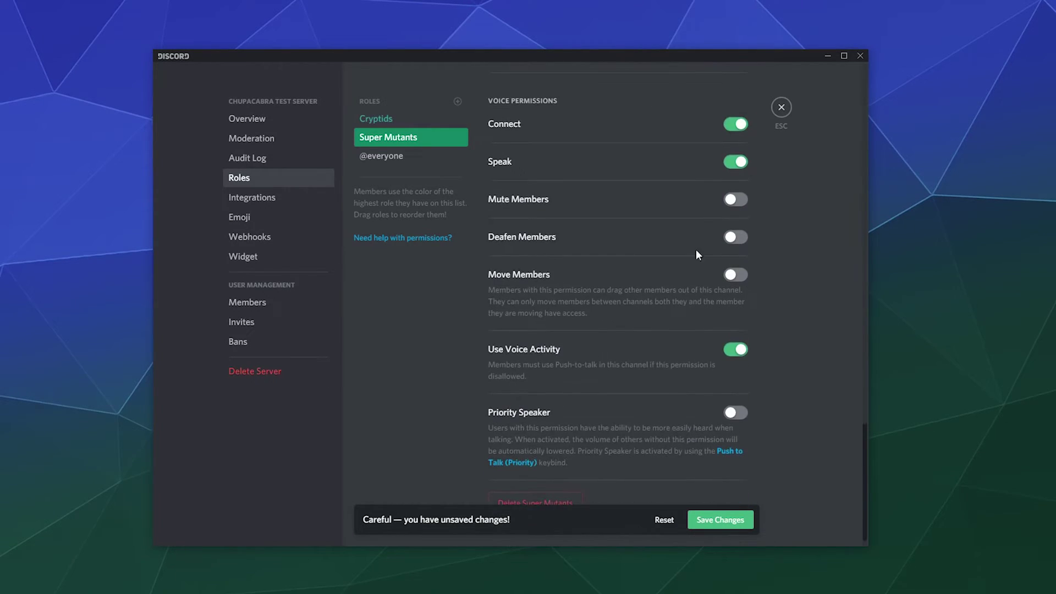
click(726, 204)
click(727, 275)
scroll(794, 237, down, 1)
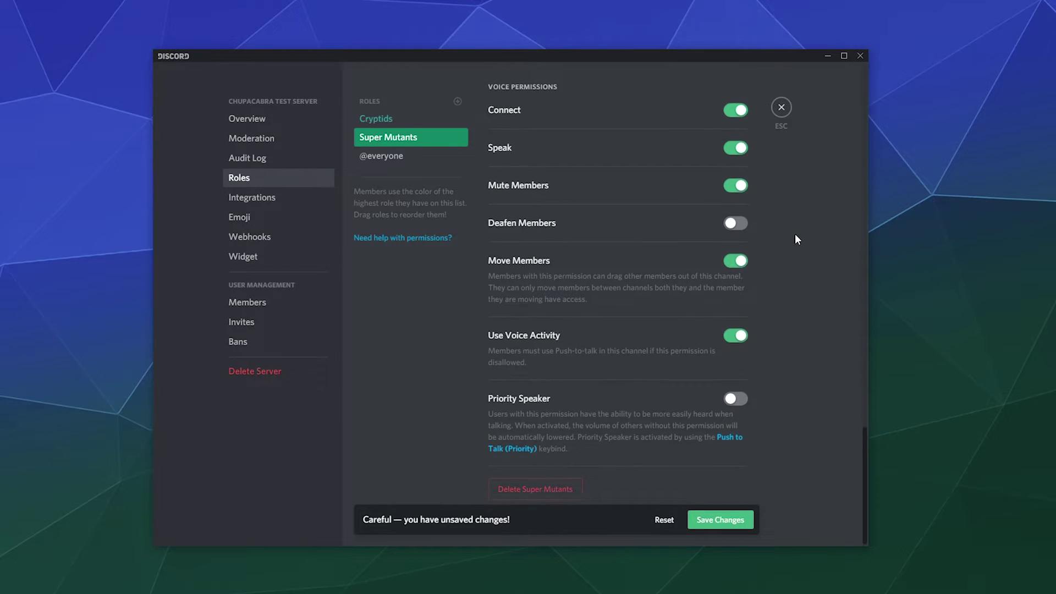
click(711, 516)
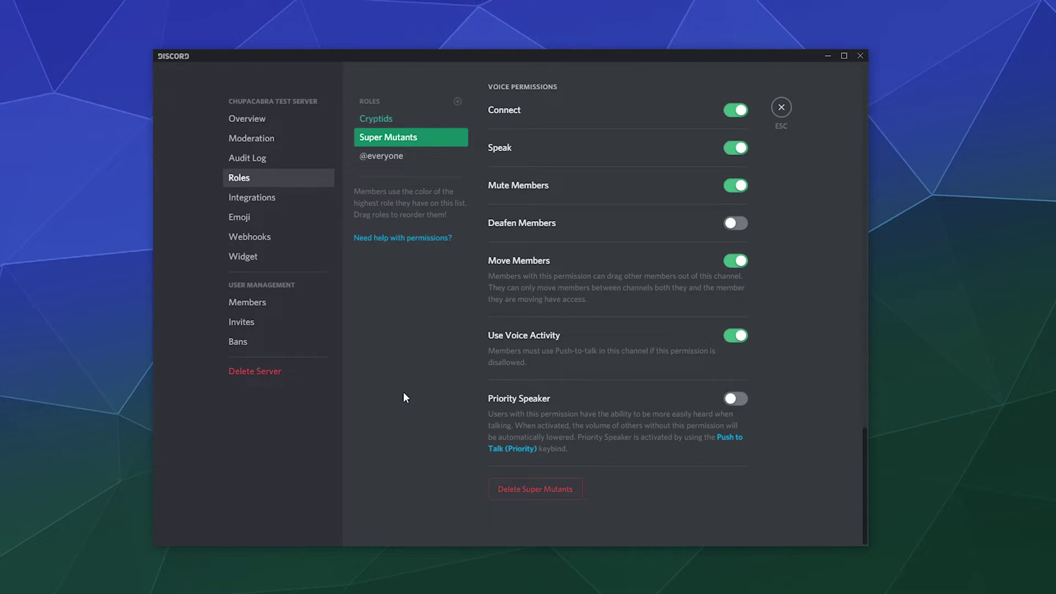
Try to move the Super Mutants role above Cryptids in the role order.
scroll(726, 385, up, 20)
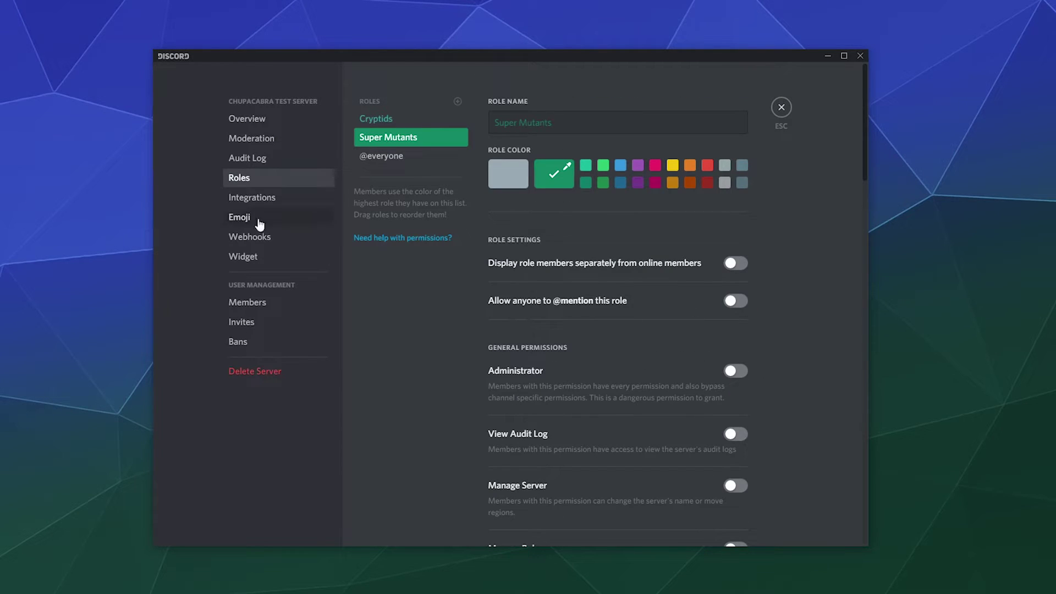
drag(381, 137, 387, 118)
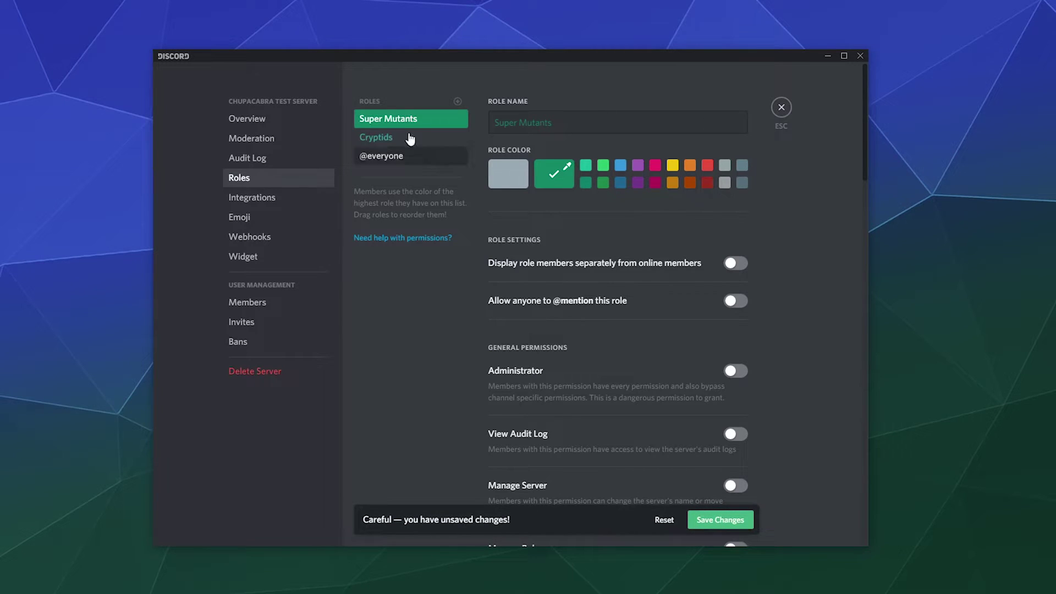
Create another server role, name it Admin Monster and give it the bright orange preset colour.
click(457, 101)
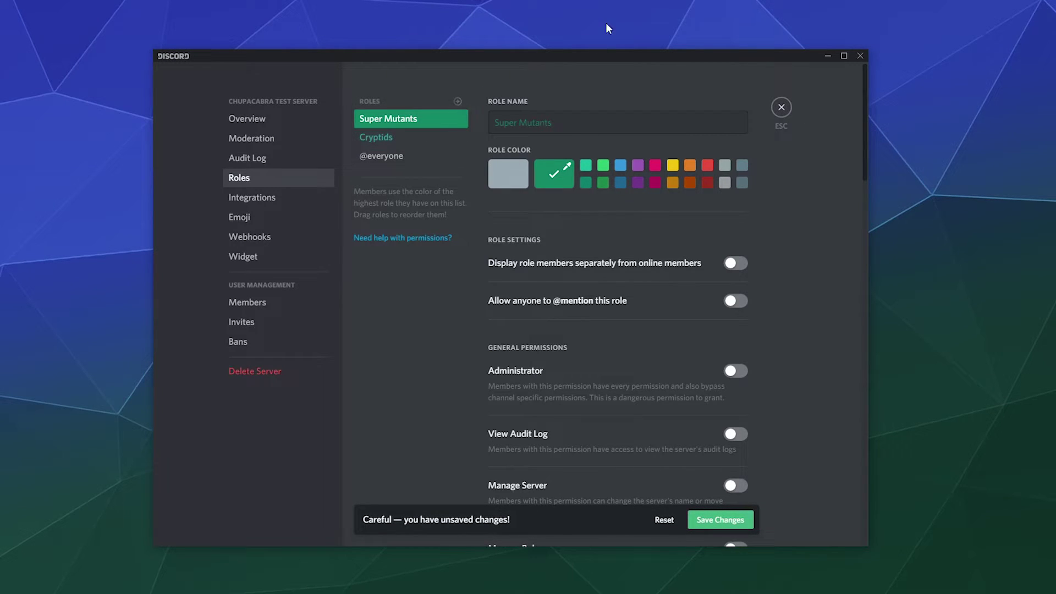
click(585, 125)
key(ctrl+a)
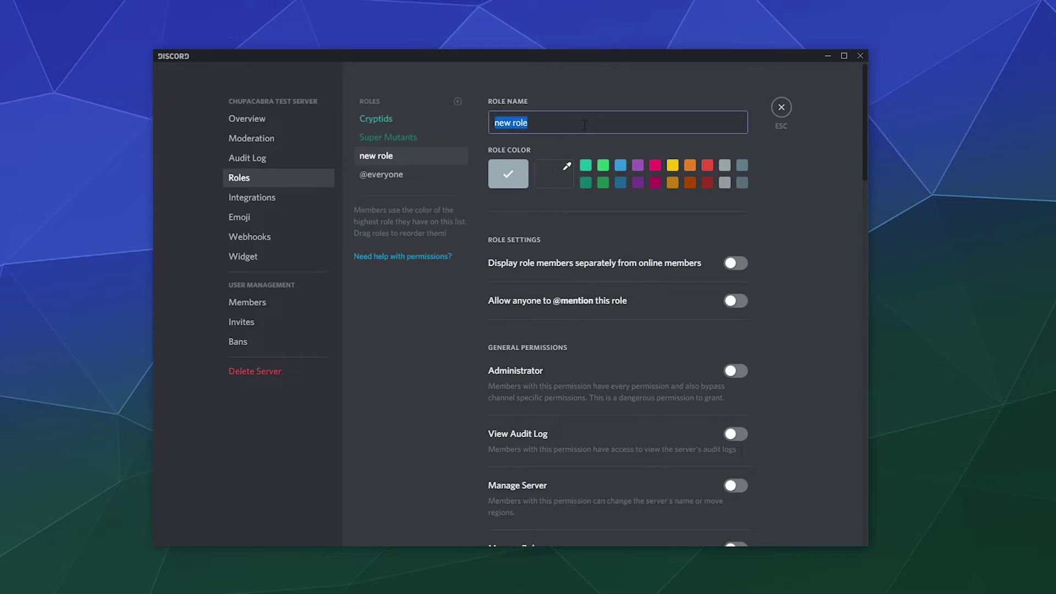
text(Admin)
key(ctrl+a)
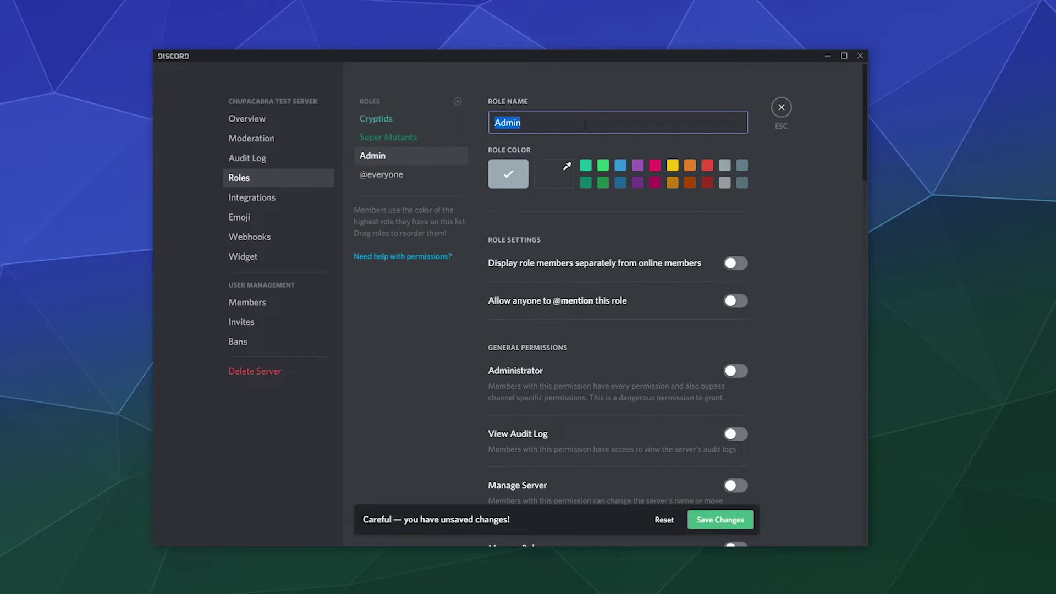
text(M)
key(BackSpace)
text(Admin Monster)
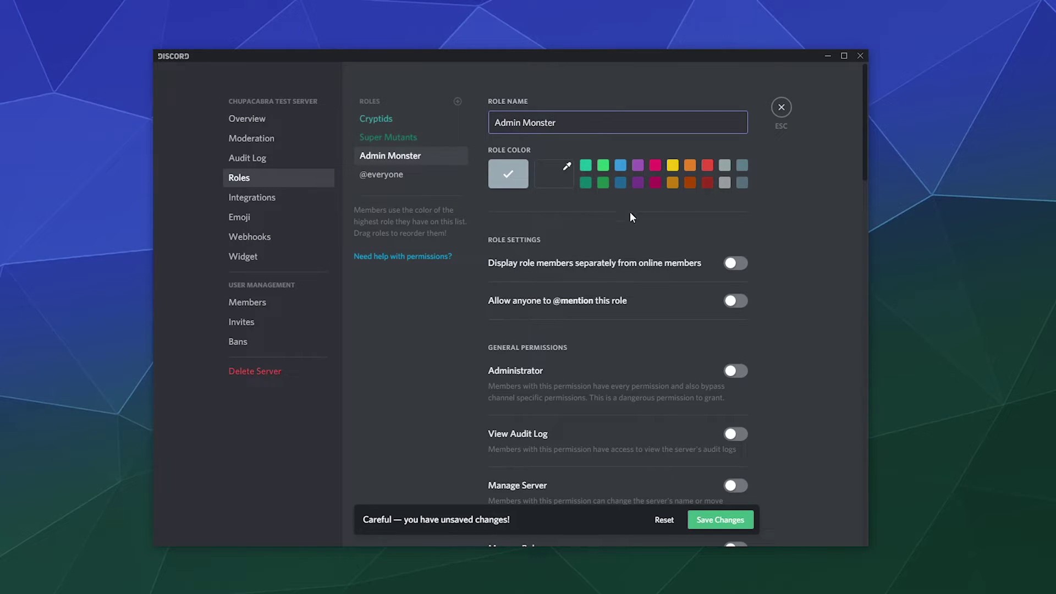
click(688, 169)
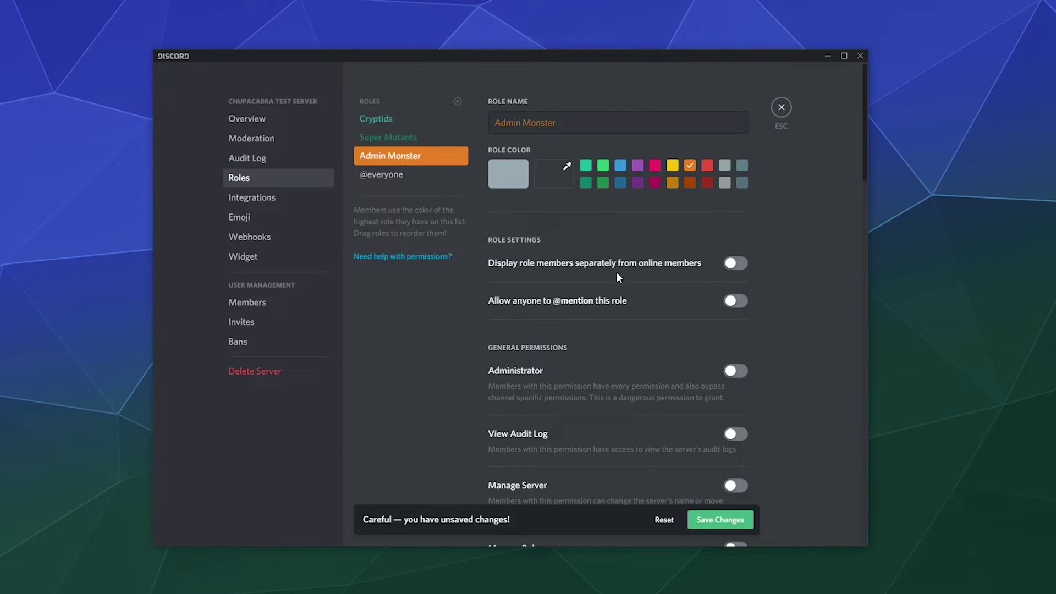
click(742, 372)
scroll(688, 363, down, 1)
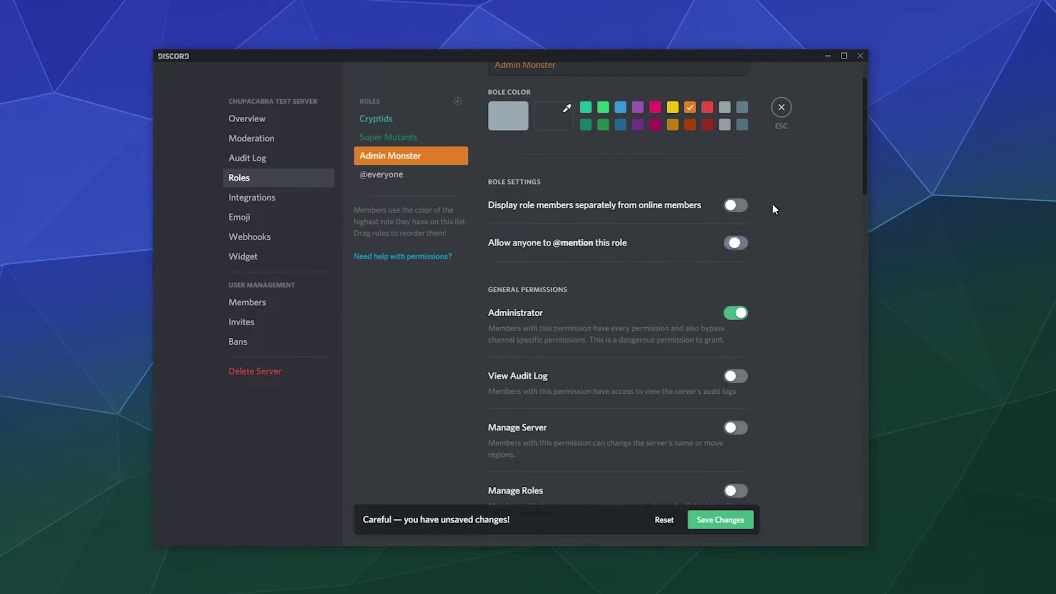
click(657, 243)
click(726, 242)
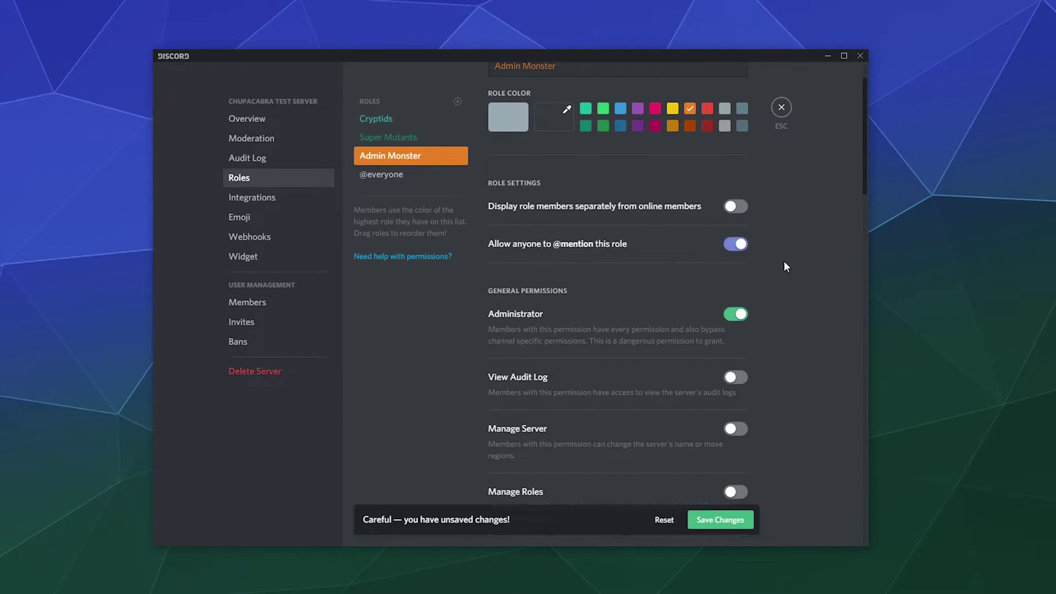
scroll(715, 308, up, 1)
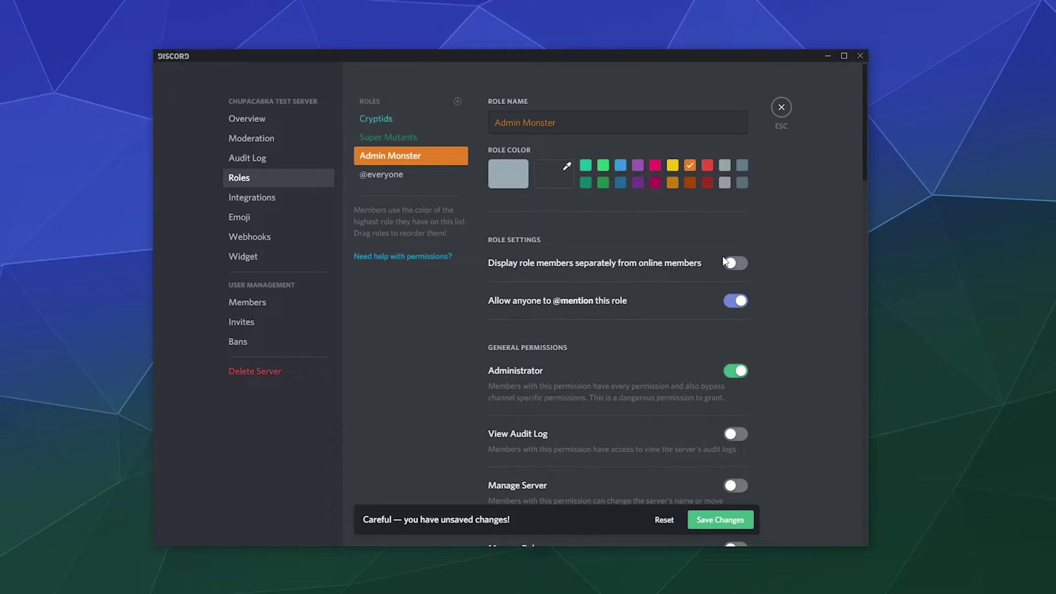
click(736, 263)
Display the Super Mutants and Cryptids role members separately from online members and save the role changes.
click(402, 137)
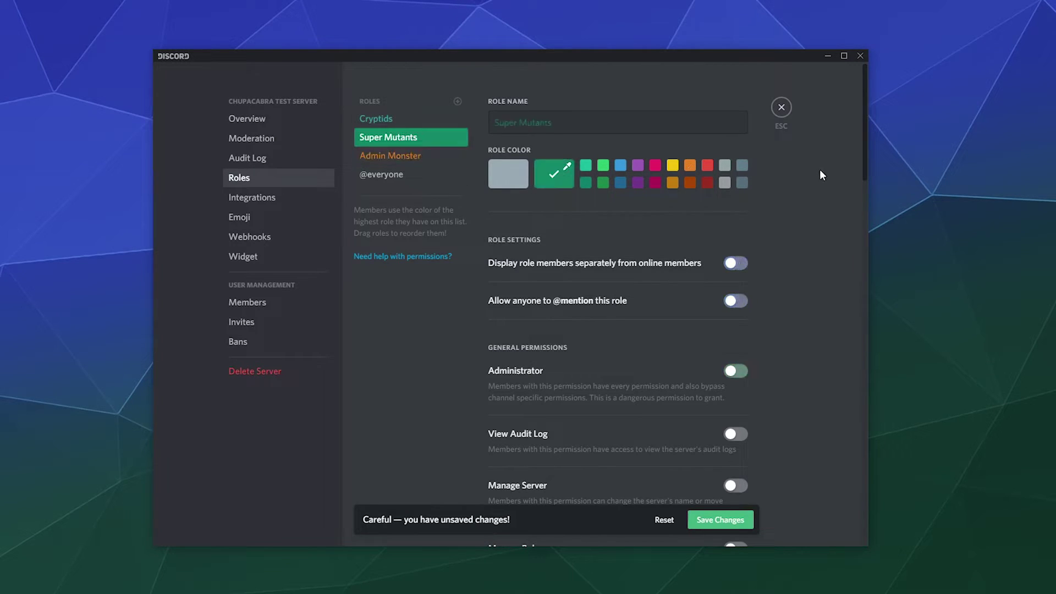
click(740, 264)
click(742, 266)
click(412, 118)
click(737, 263)
click(709, 520)
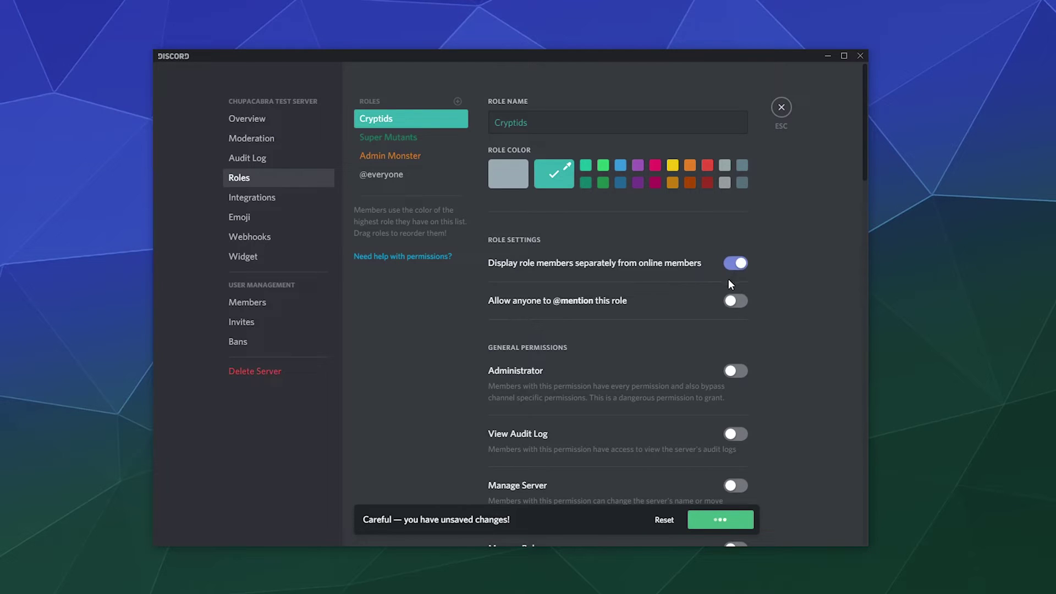
Enable the View Audit Log and Manage Server permissions for the Admin Monster role.
click(395, 155)
scroll(633, 307, down, 2)
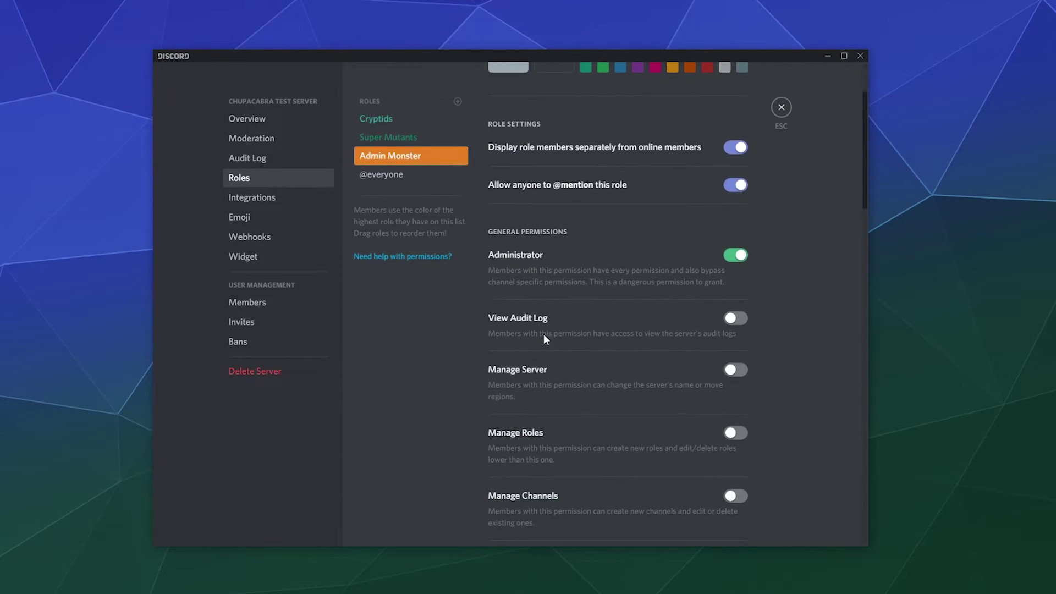
click(735, 319)
scroll(774, 305, down, 1)
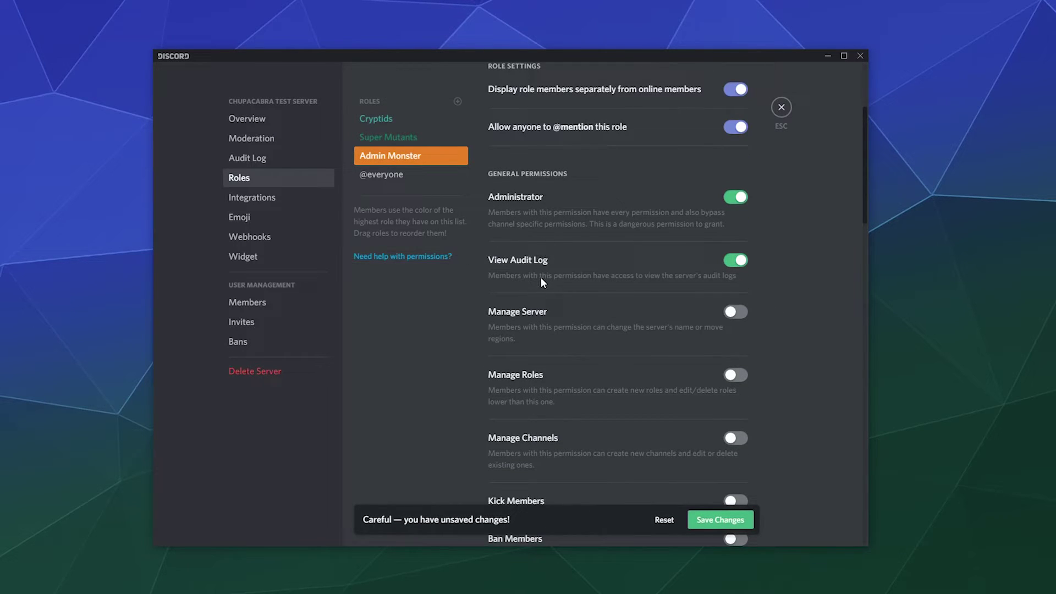
click(732, 314)
scroll(750, 299, down, 1)
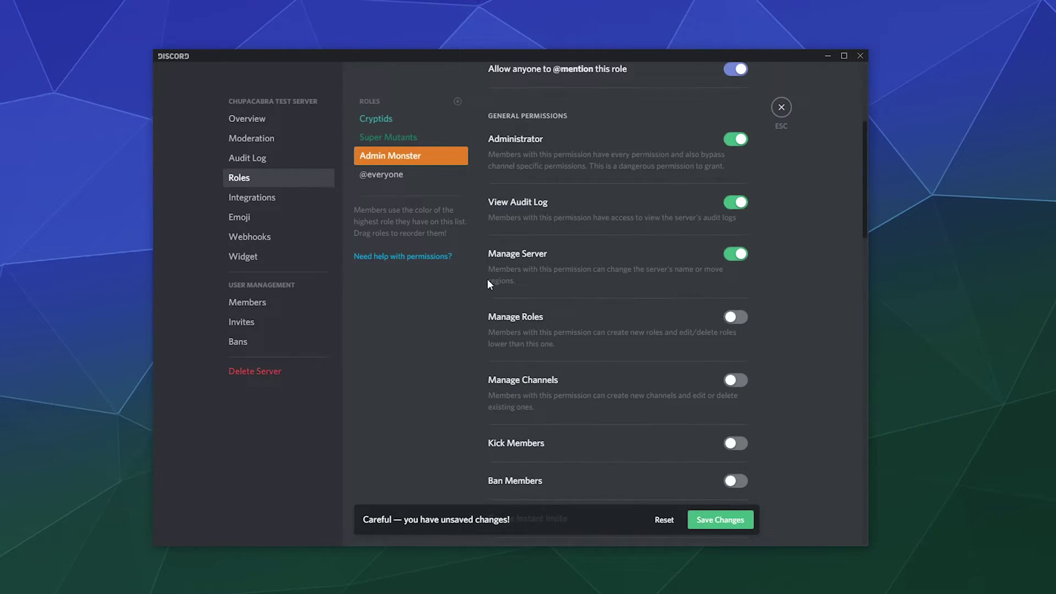
Enable Manage Roles, Manage Channels, Kick Members and Ban Members for the Admin Monster role.
scroll(646, 310, down, 2)
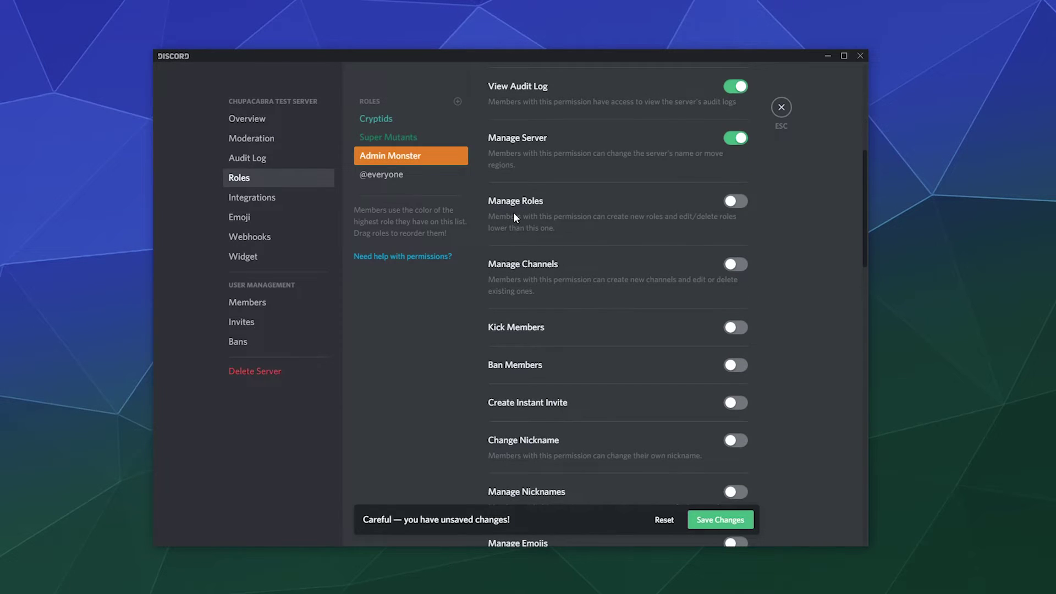
click(734, 202)
click(734, 203)
click(730, 262)
click(737, 328)
click(740, 368)
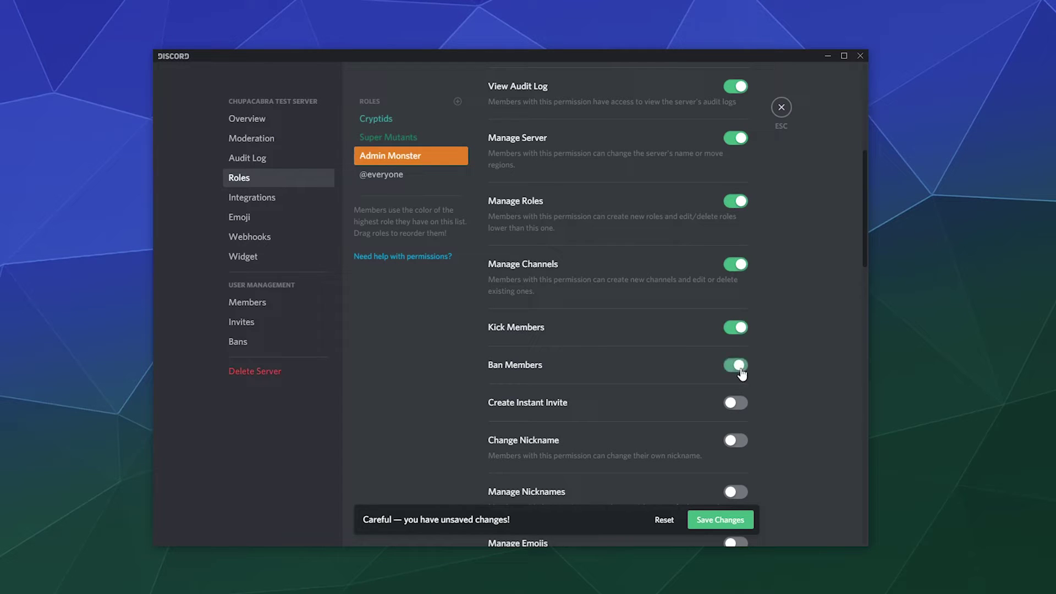
Enable Create Instant Invite, Change Nickname, Manage Nicknames, Manage Emojis and Manage Webhooks for the Admin Monster role.
scroll(740, 374, down, 2)
click(737, 287)
click(739, 326)
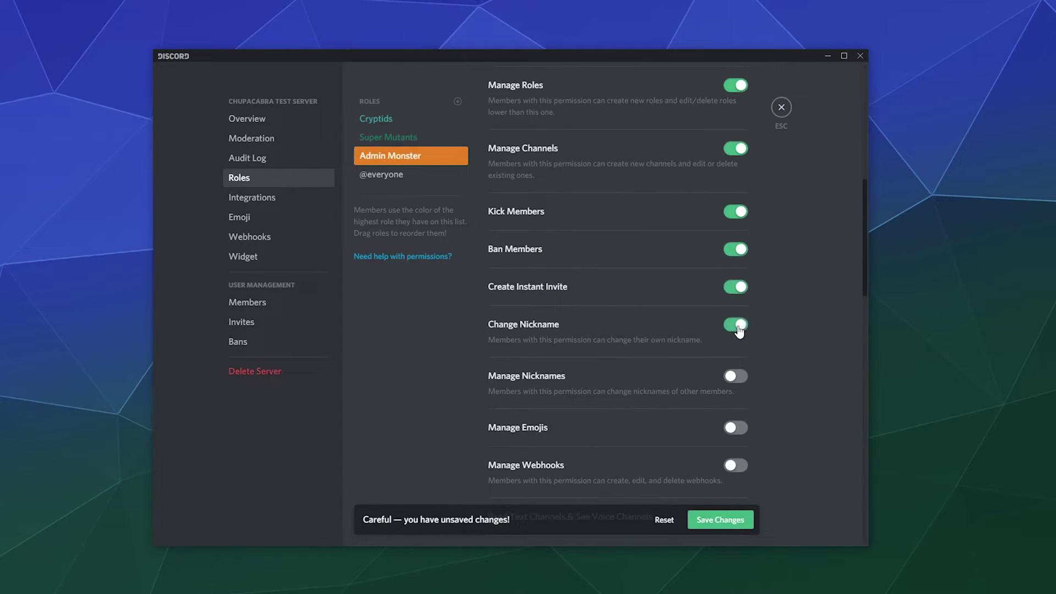
scroll(739, 329, down, 1)
click(738, 324)
click(738, 370)
scroll(739, 364, down, 2)
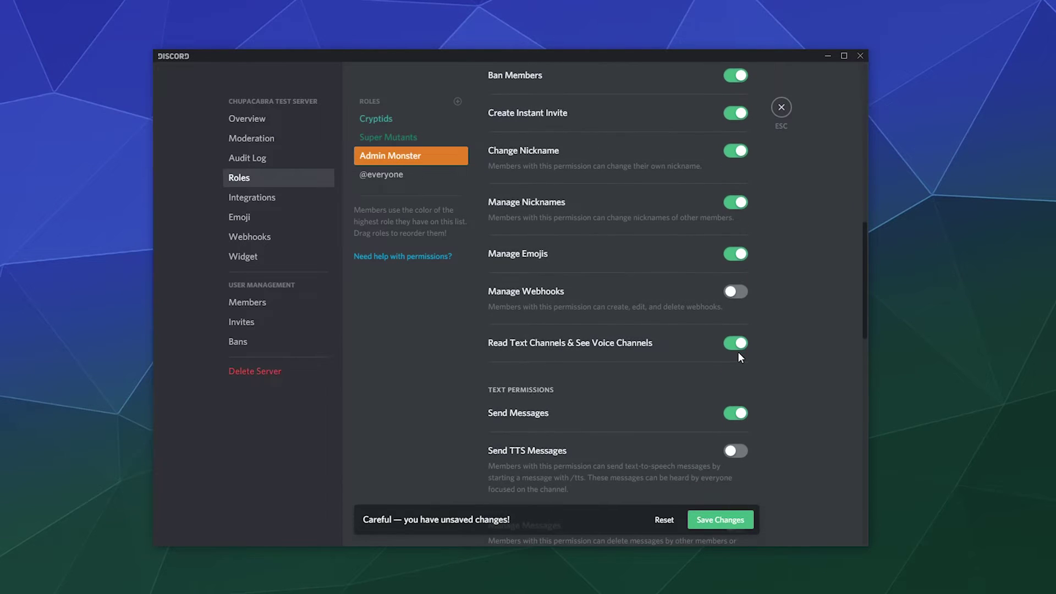
scroll(737, 360, down, 1)
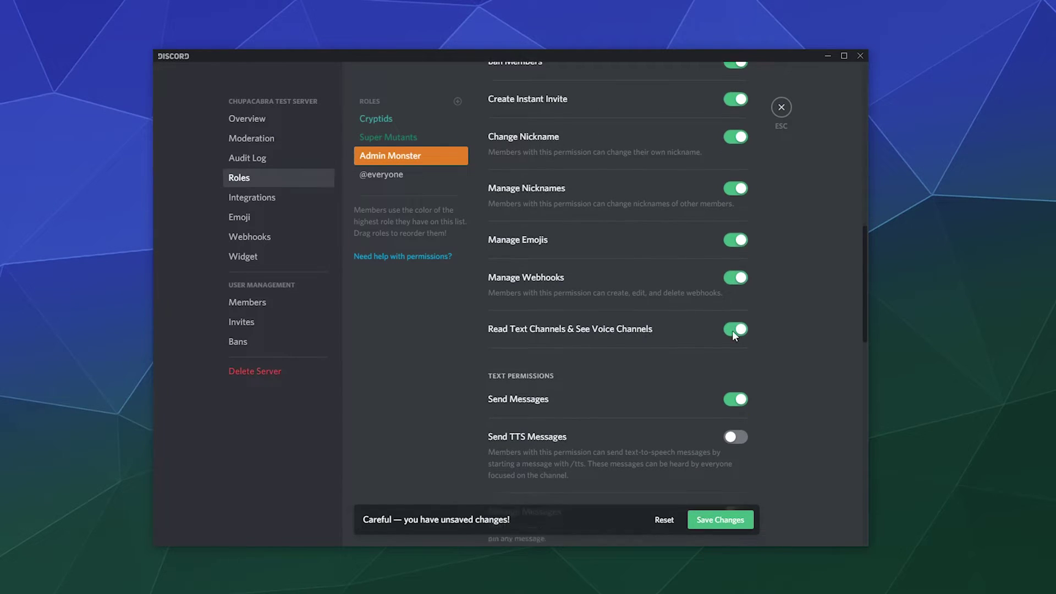
Enable Send TTS Messages, Manage Messages, Mention Everyone, Use External Emojis and Add Reactions for the Admin Monster role.
click(737, 335)
scroll(752, 303, down, 3)
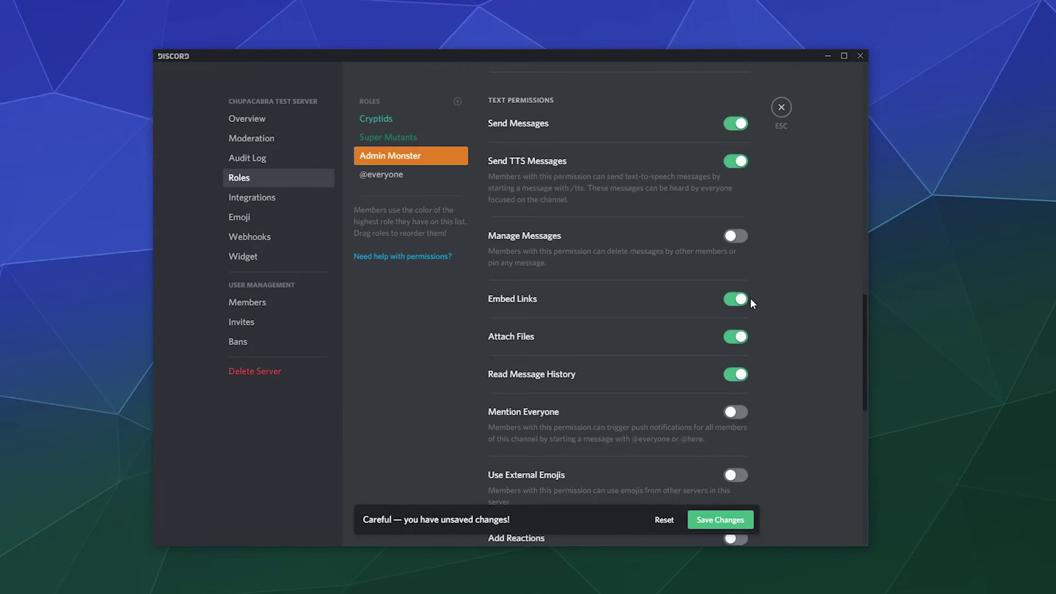
scroll(744, 275, down, 3)
click(735, 239)
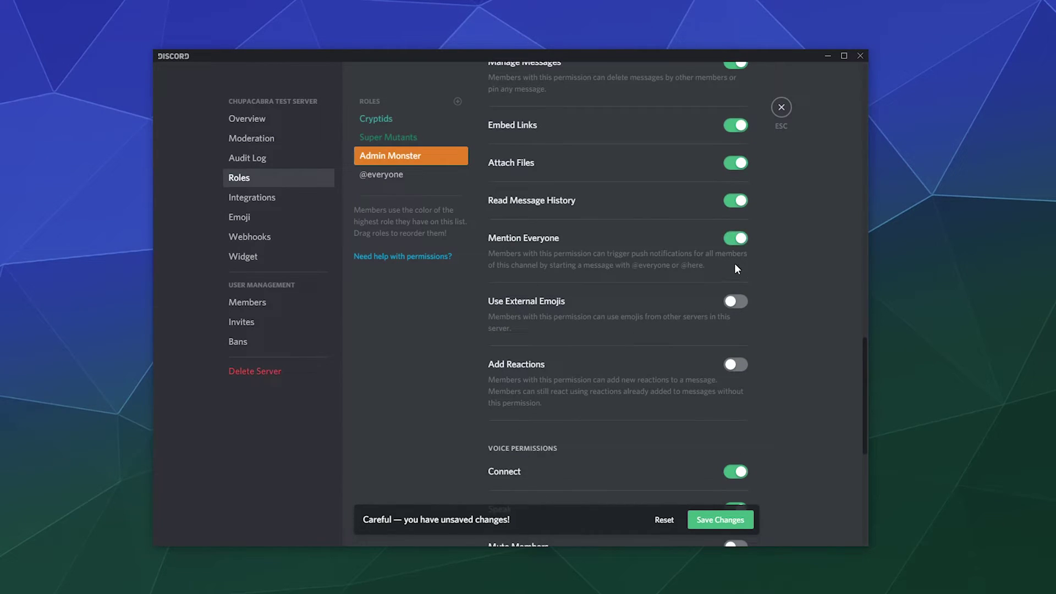
click(736, 301)
click(735, 364)
Enable the Move Members voice permission for the Admin Monster role and save the role's changes.
scroll(770, 321, down, 1)
scroll(770, 320, down, 3)
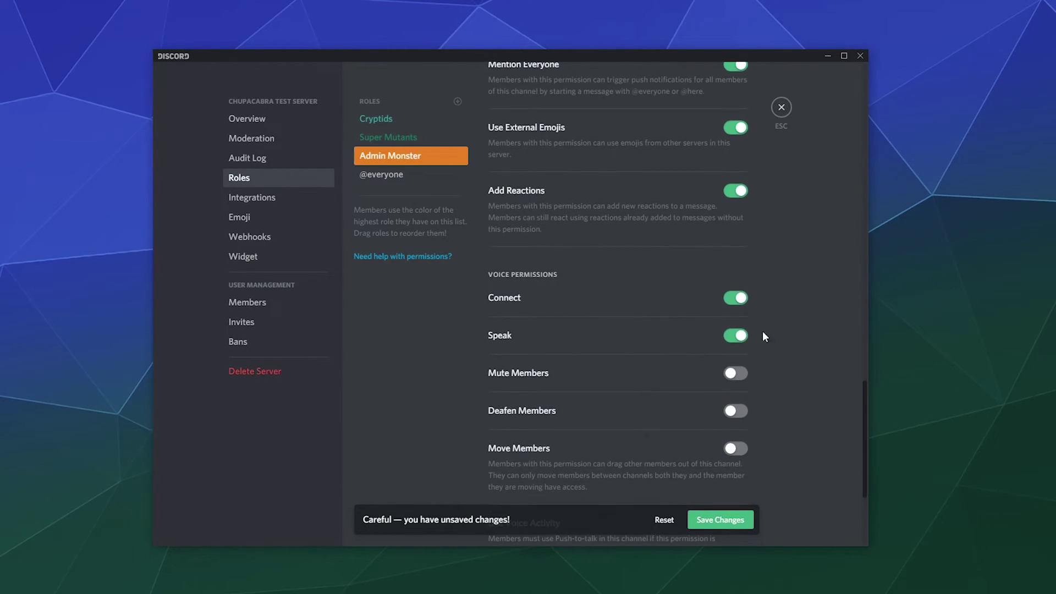
click(735, 447)
scroll(797, 342, down, 3)
click(718, 521)
Move the Admin Monster role above Cryptids to the first place in the role order.
scroll(799, 372, up, 15)
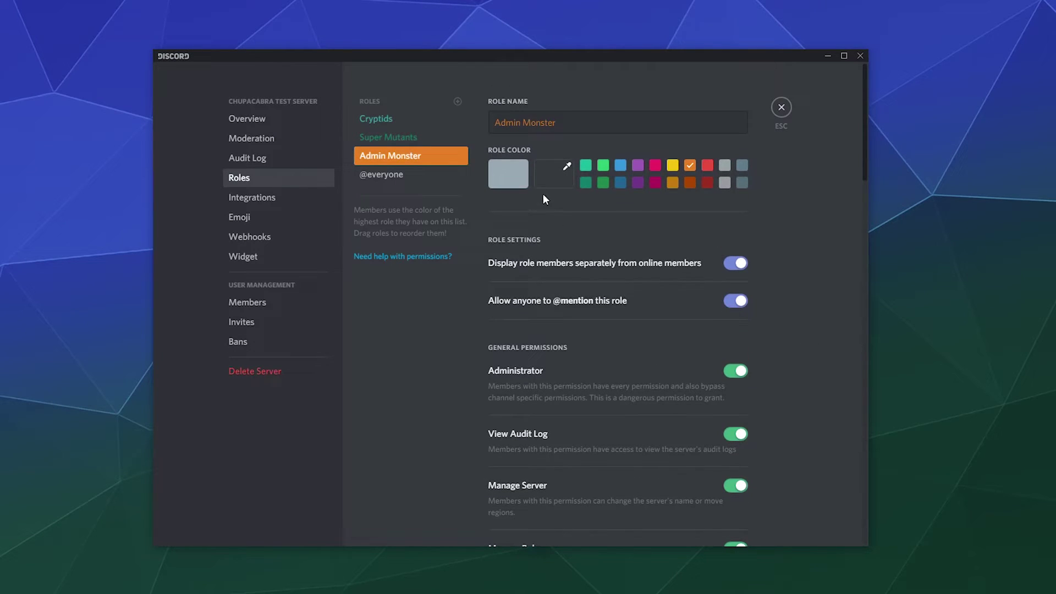
scroll(648, 296, down, 16)
scroll(648, 296, up, 15)
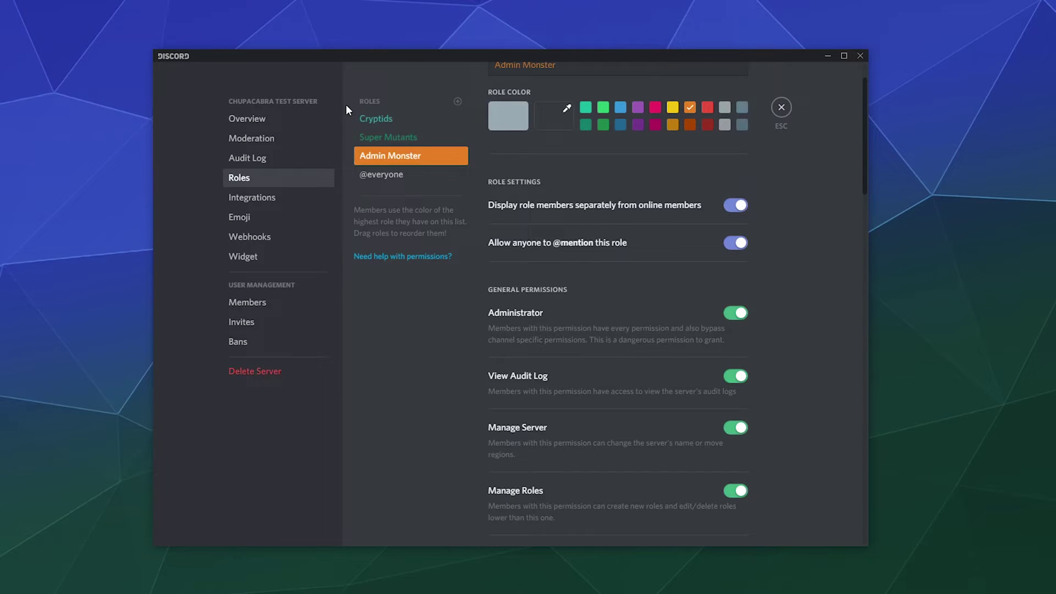
drag(391, 158, 386, 108)
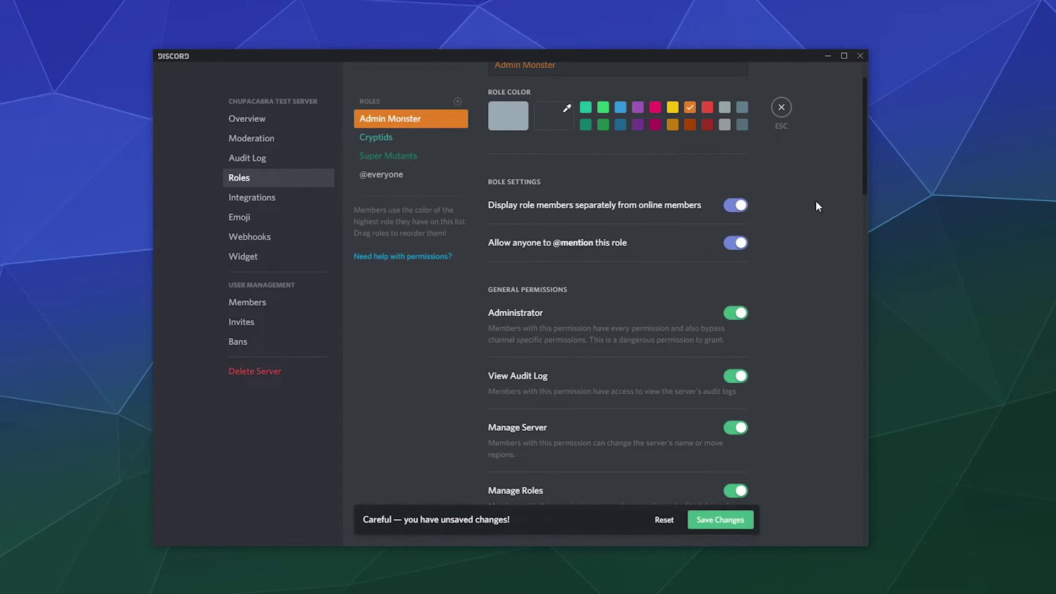
Save the role order, and create a new role named Head Hancho in dark red and save it.
click(747, 520)
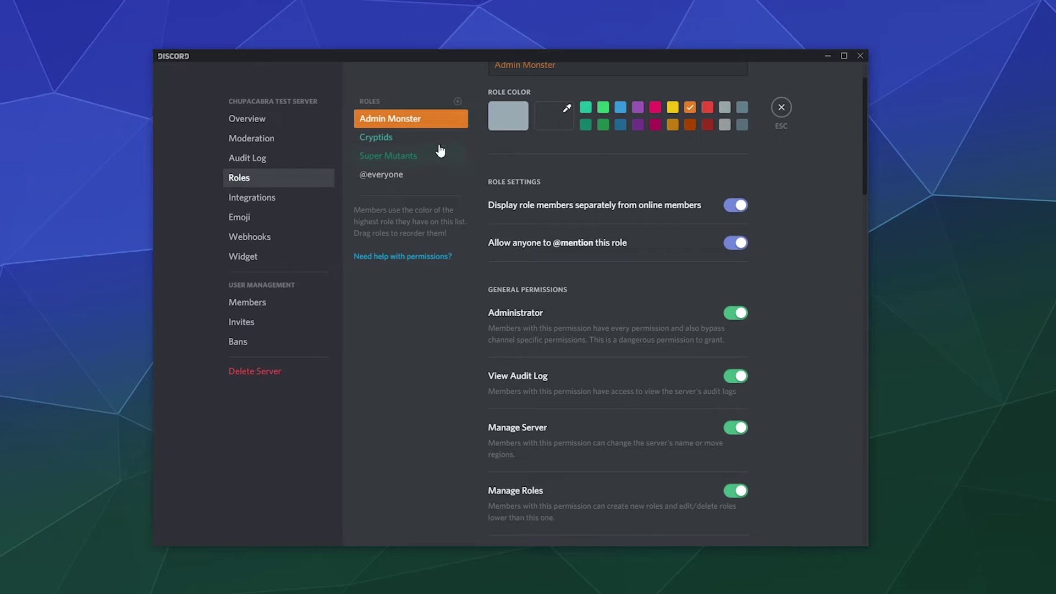
click(457, 102)
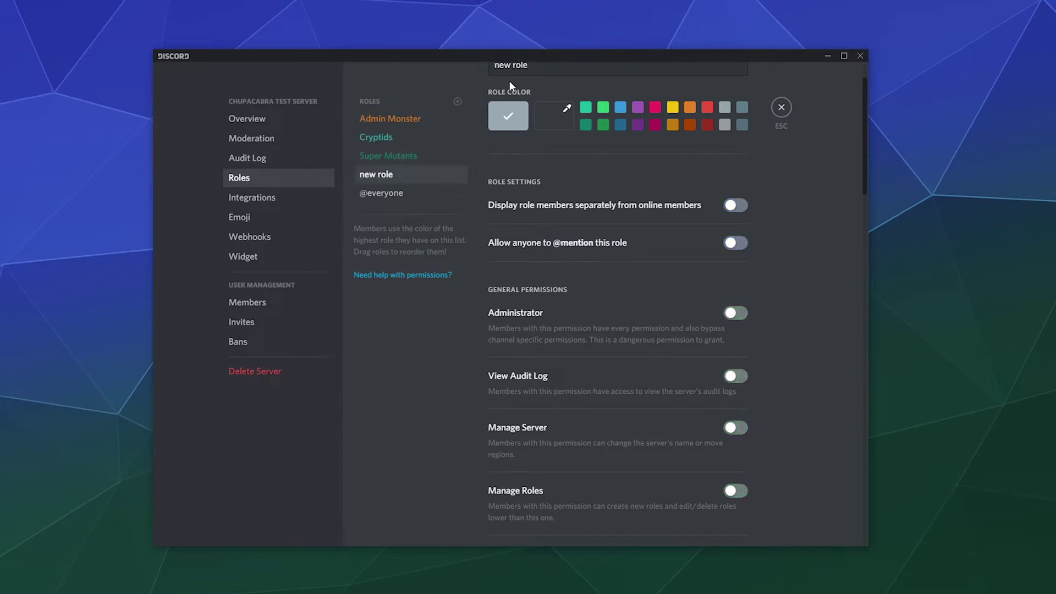
triple_click(542, 123)
text(Heawd)
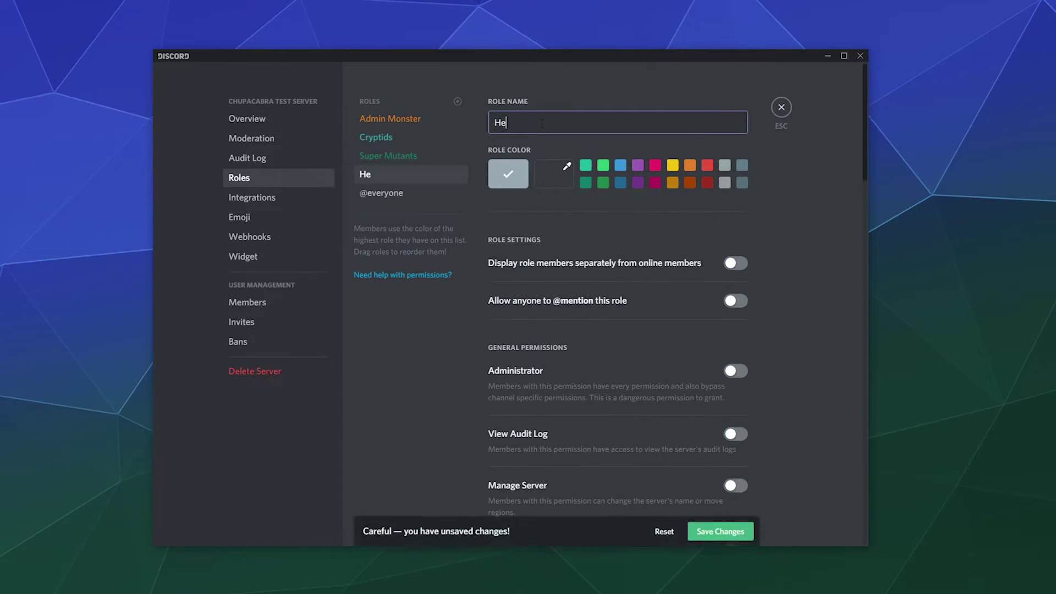
key(BackSpace)
key(BackSpace)
key(BackSpace)
text(ad Hanc)
key(BackSpace)
key(BackSpace)
text(ncho)
click(707, 182)
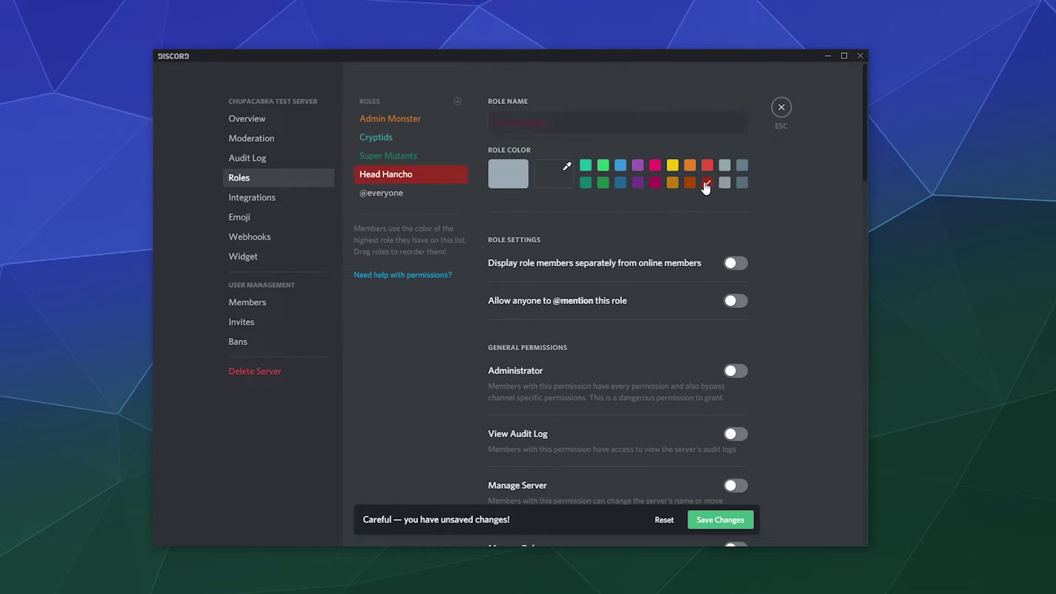
click(728, 525)
Leave the server settings, assign the Head Hancho role to the server owner and check it on the profile card.
click(781, 108)
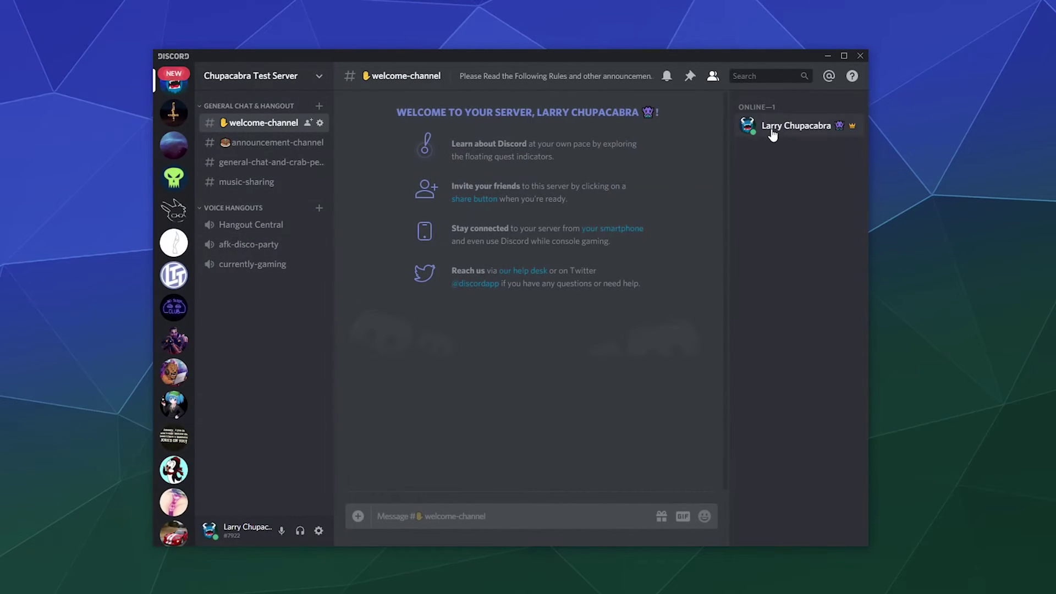
click(772, 131)
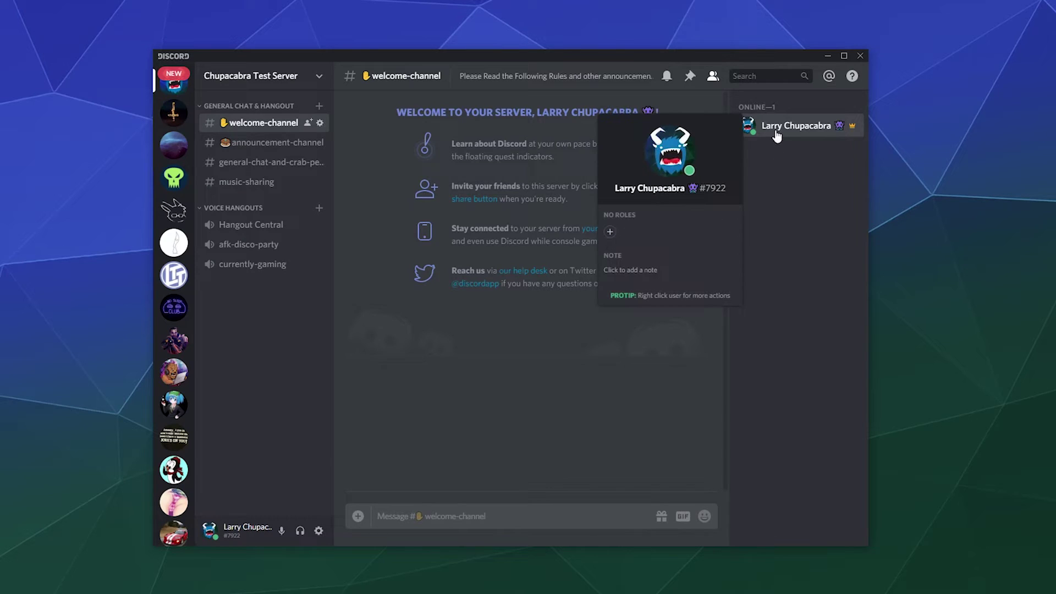
click(609, 232)
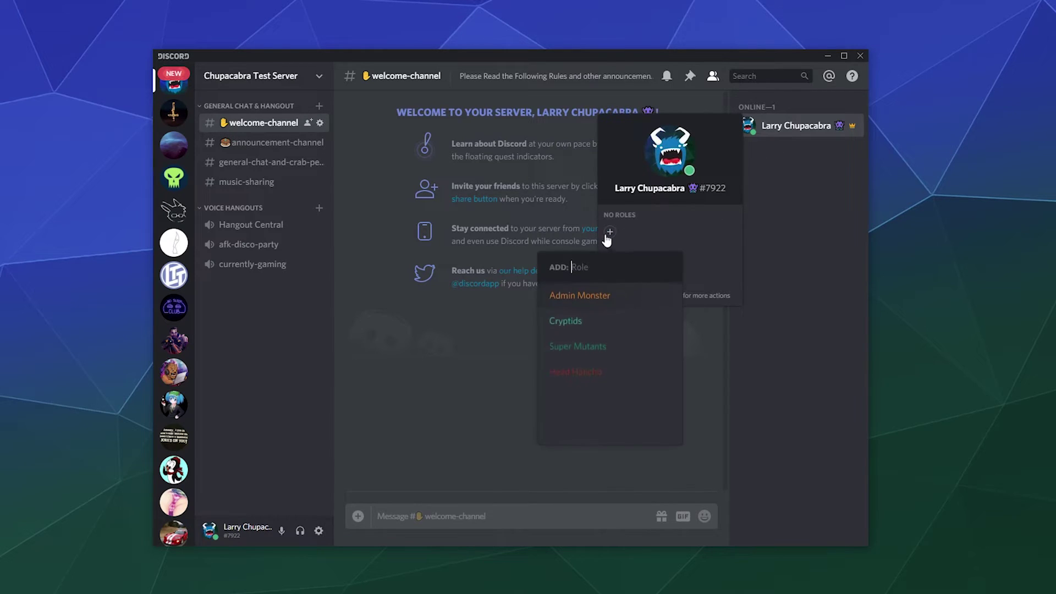
click(564, 374)
click(764, 209)
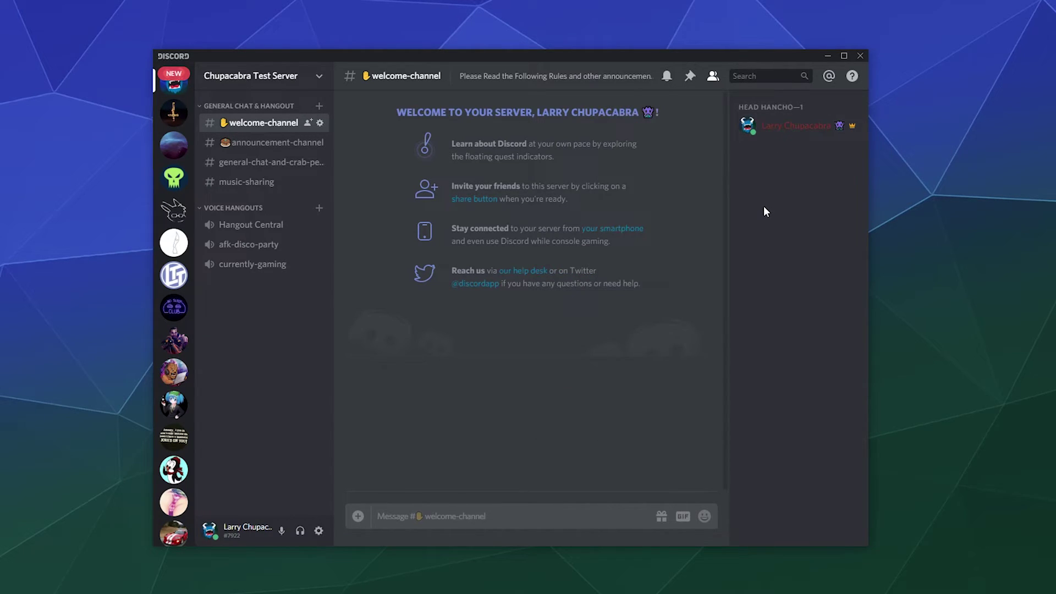
click(770, 126)
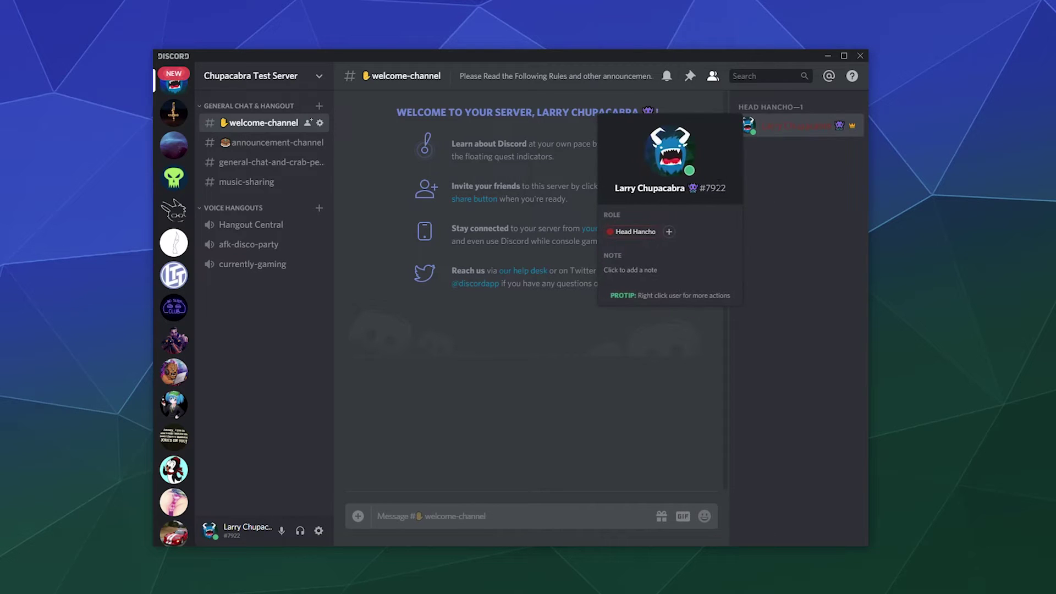
click(737, 154)
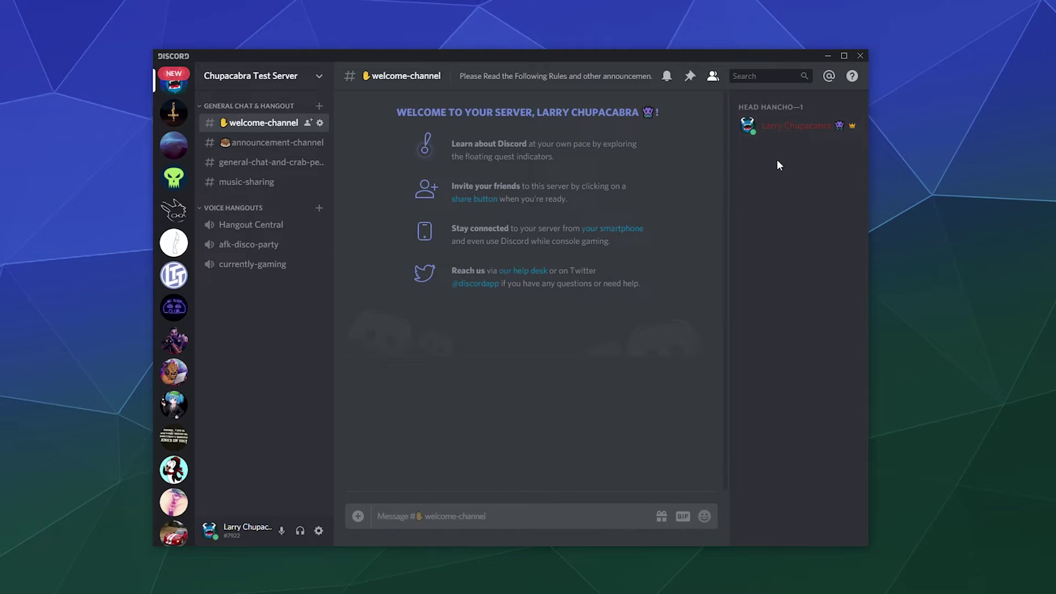
In the server's role order, move Head Hancho to first place and Super Mutants above Cryptids, and save the changes.
click(317, 79)
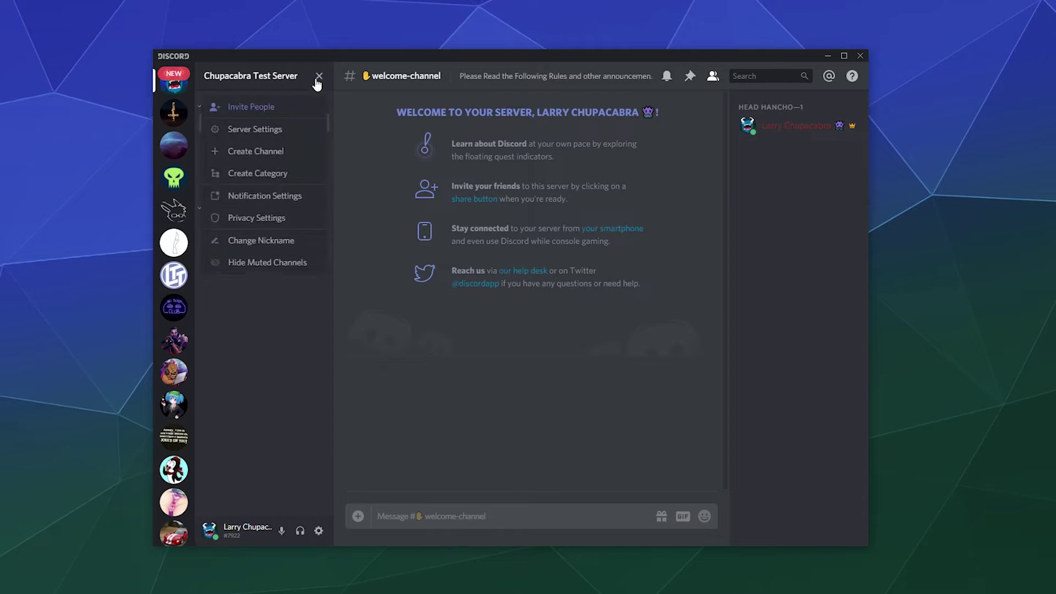
click(244, 131)
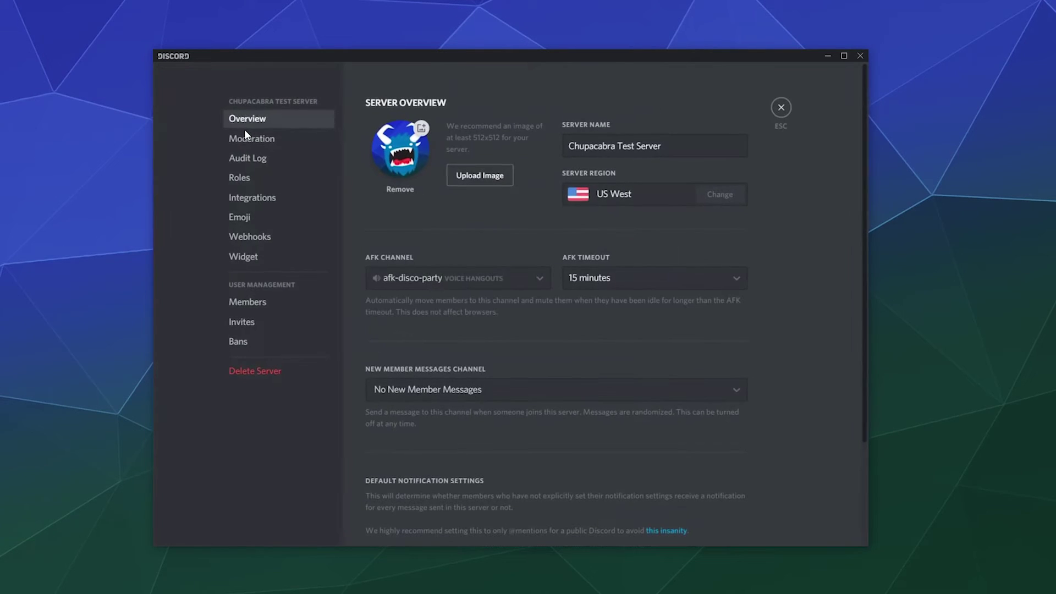
click(259, 179)
drag(370, 175, 383, 117)
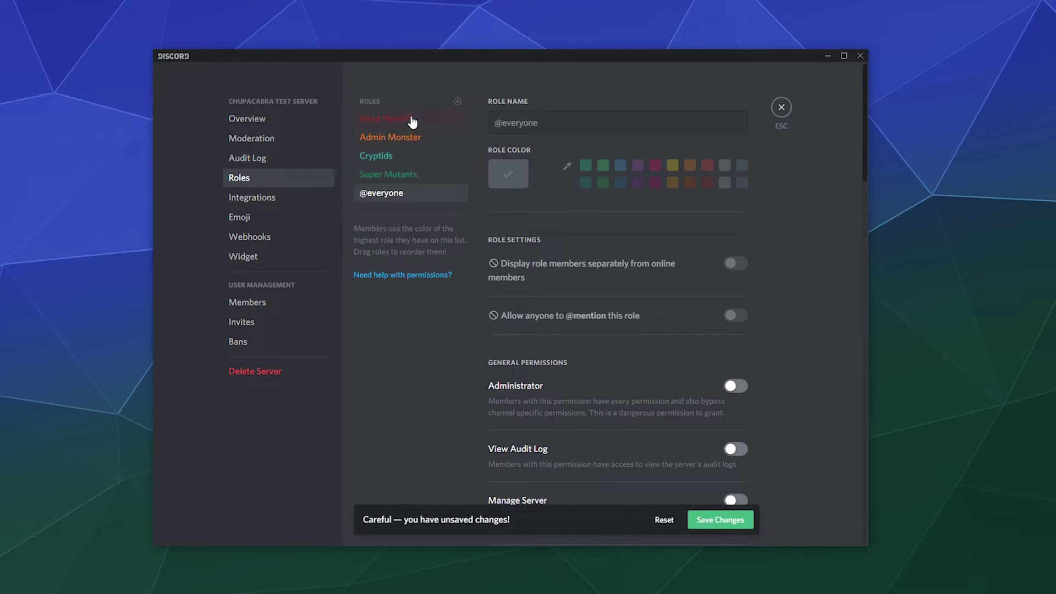
drag(378, 175, 380, 152)
click(722, 521)
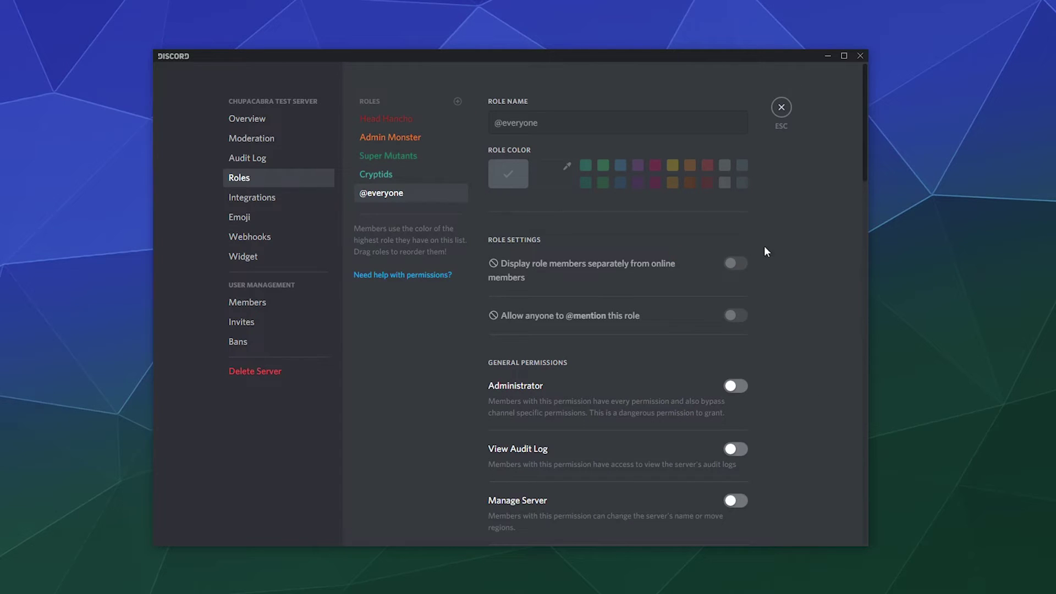
scroll(776, 318, down, 6)
scroll(582, 220, down, 4)
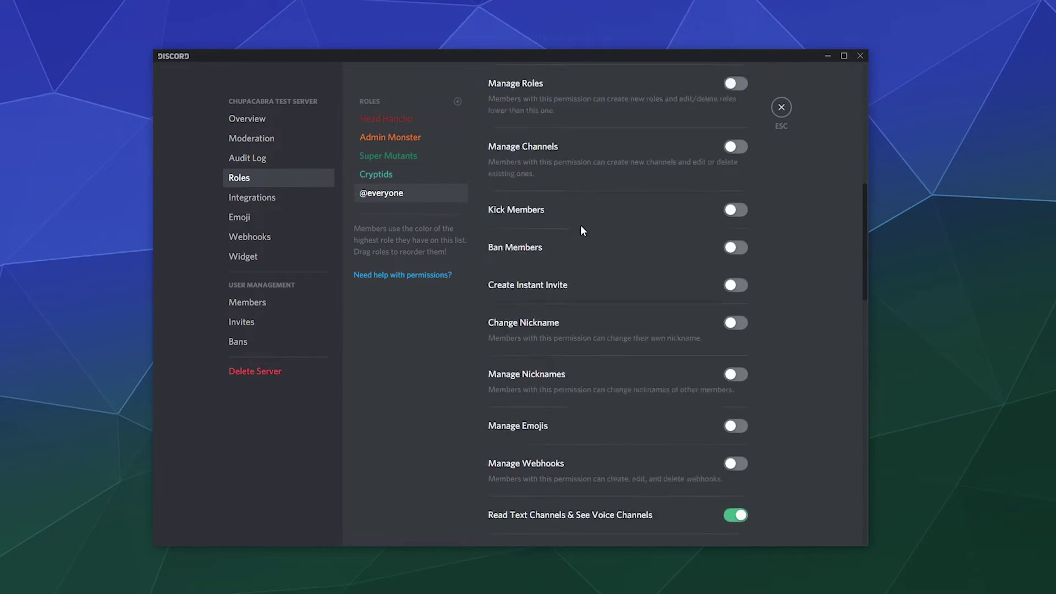
scroll(526, 285, down, 4)
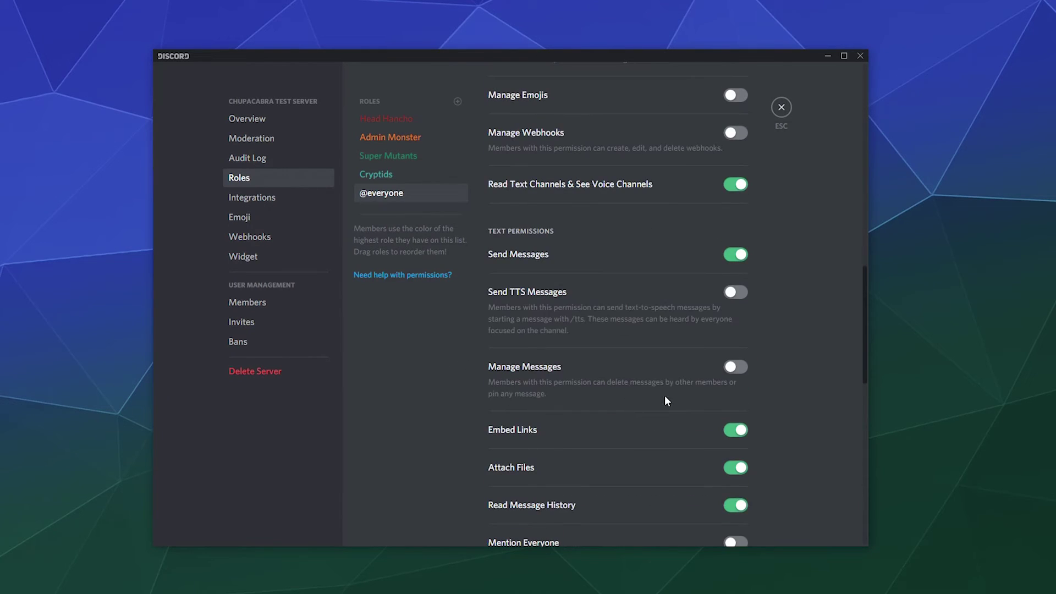
scroll(538, 325, down, 6)
scroll(539, 325, up, 1)
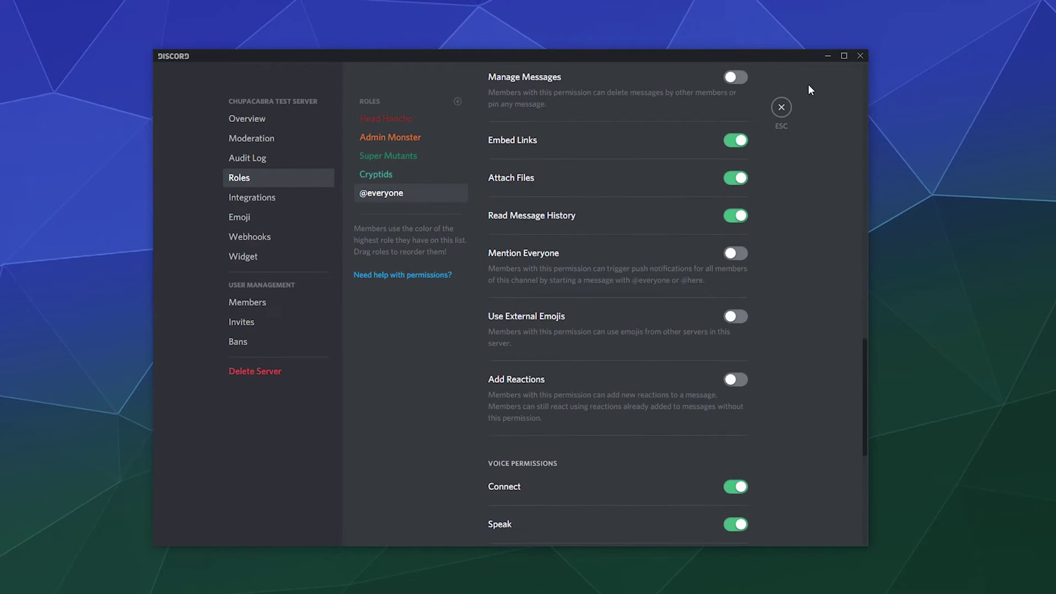
click(780, 108)
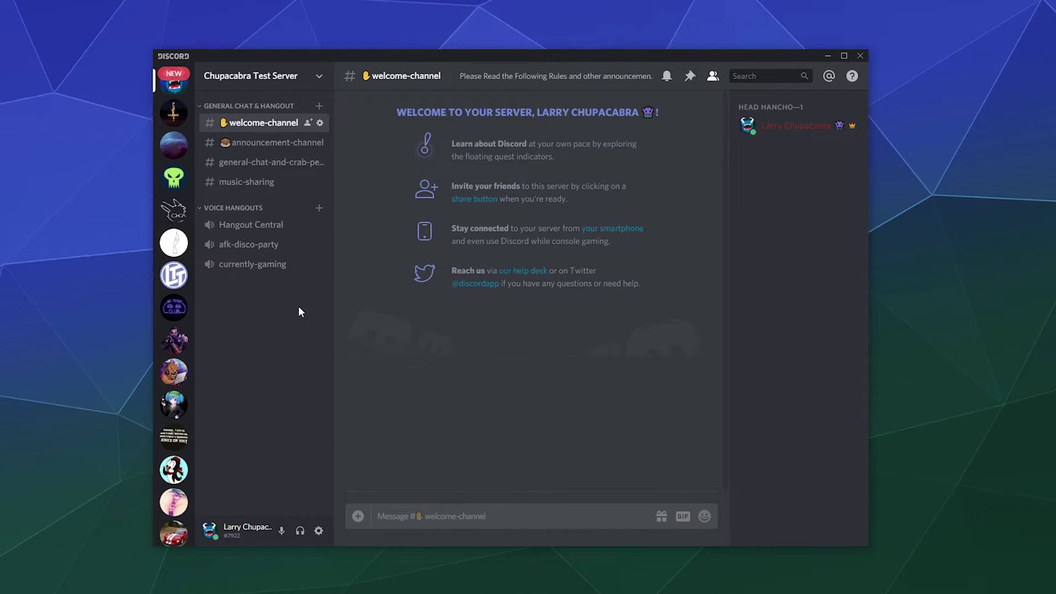
drag(272, 249, 245, 269)
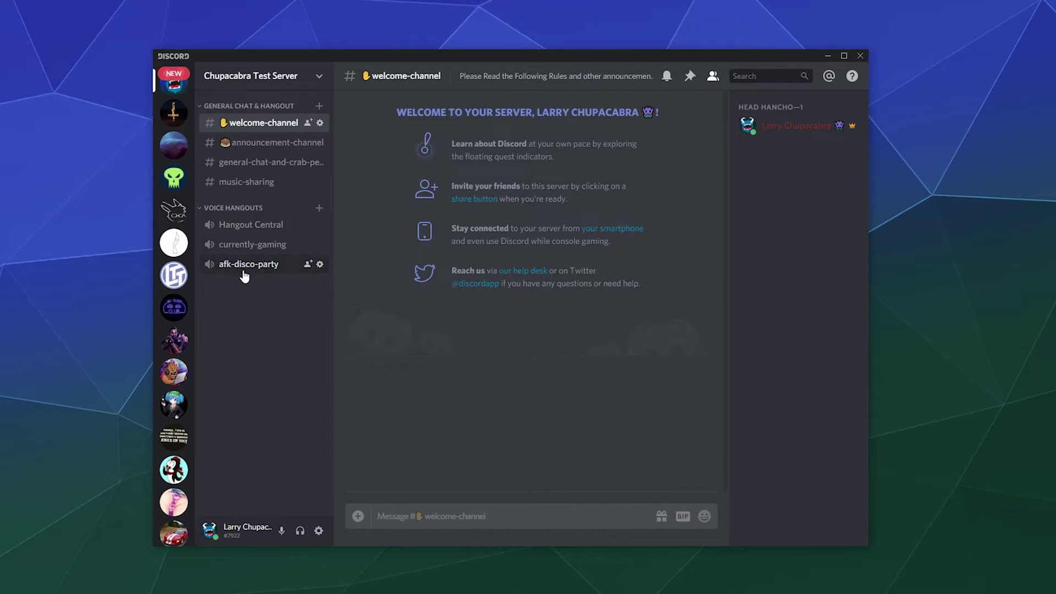
click(318, 265)
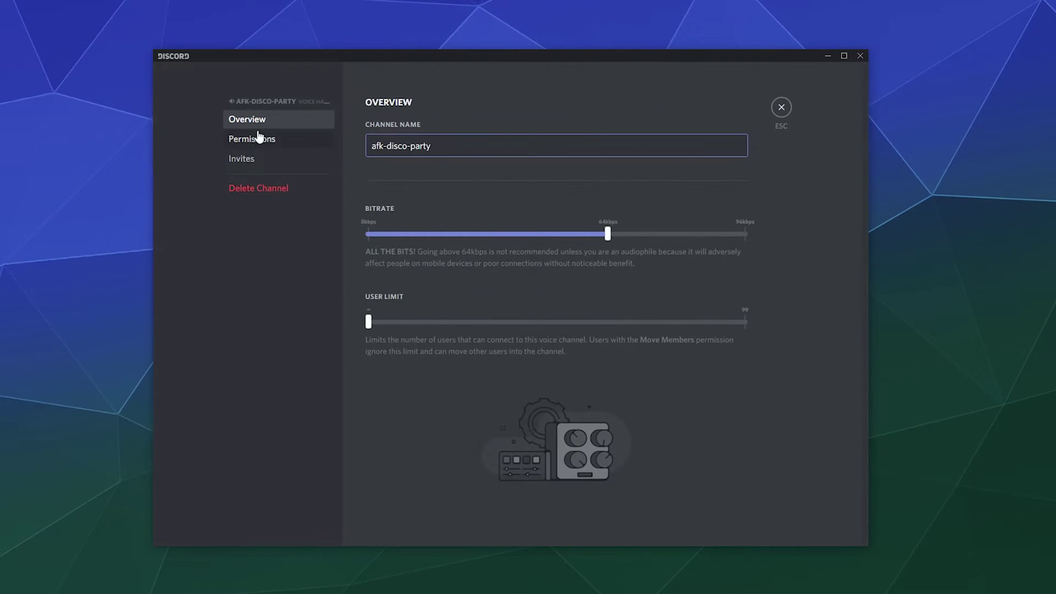
click(292, 140)
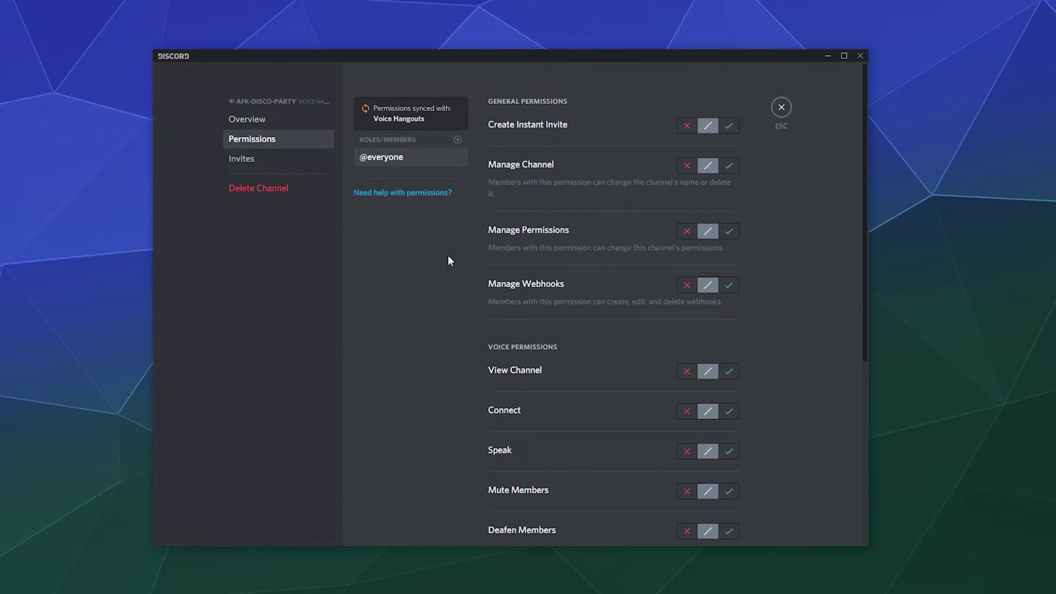
scroll(501, 292, down, 3)
click(686, 279)
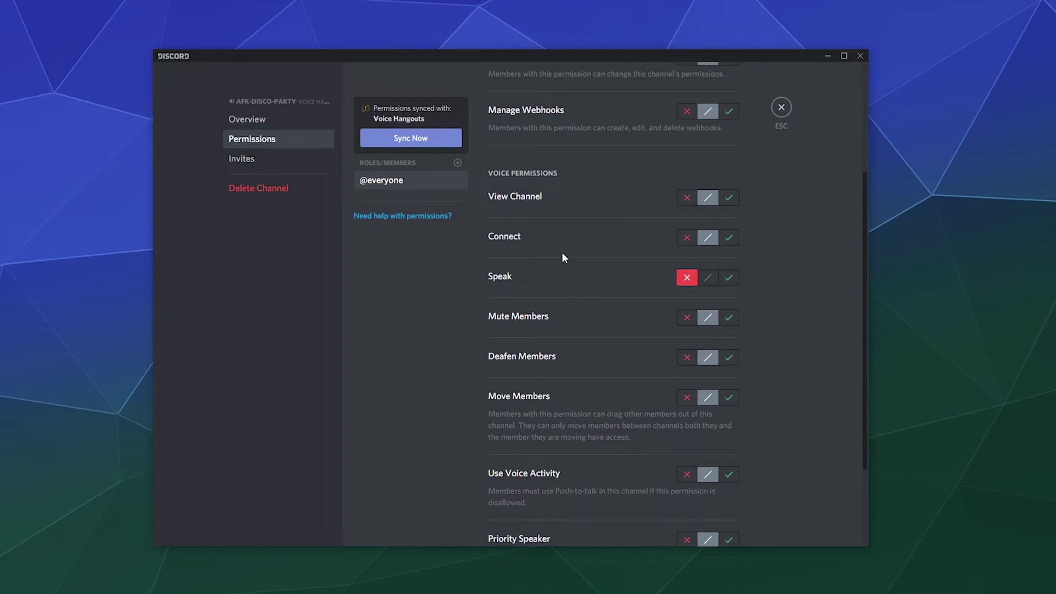
scroll(462, 270, up, 3)
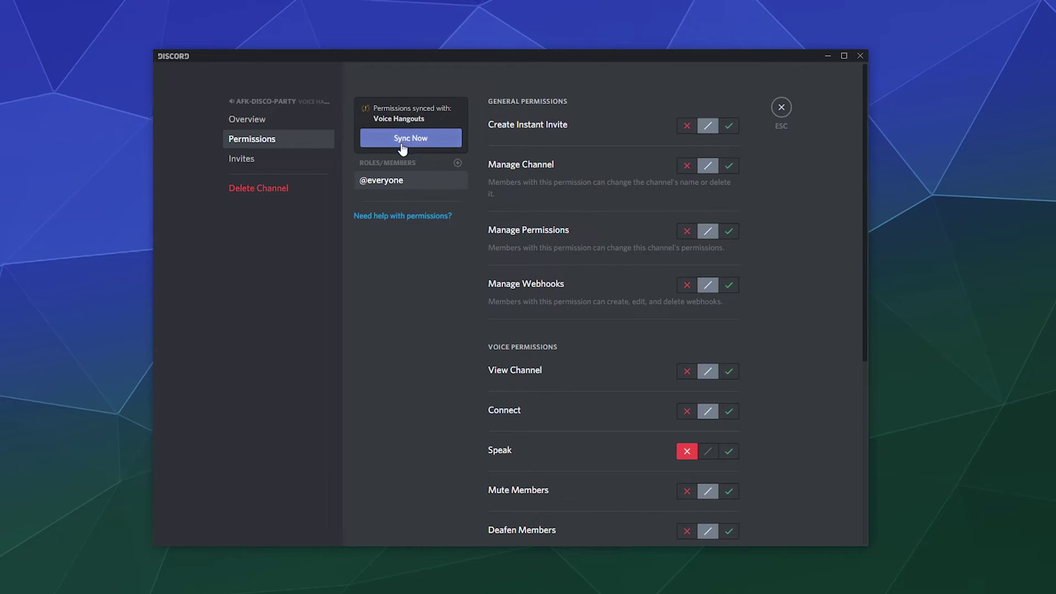
scroll(604, 269, down, 3)
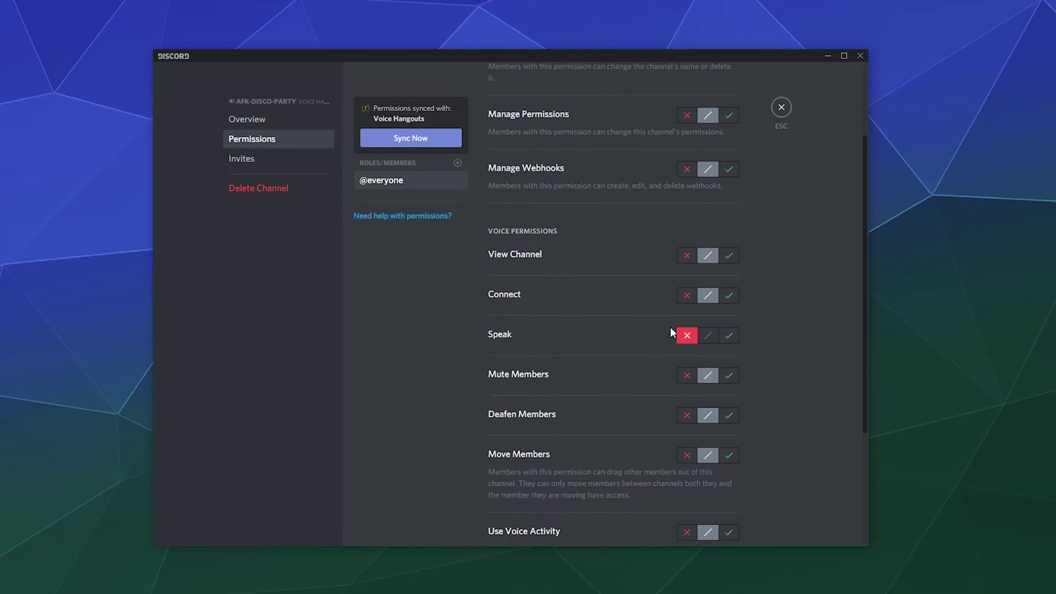
scroll(670, 330, up, 3)
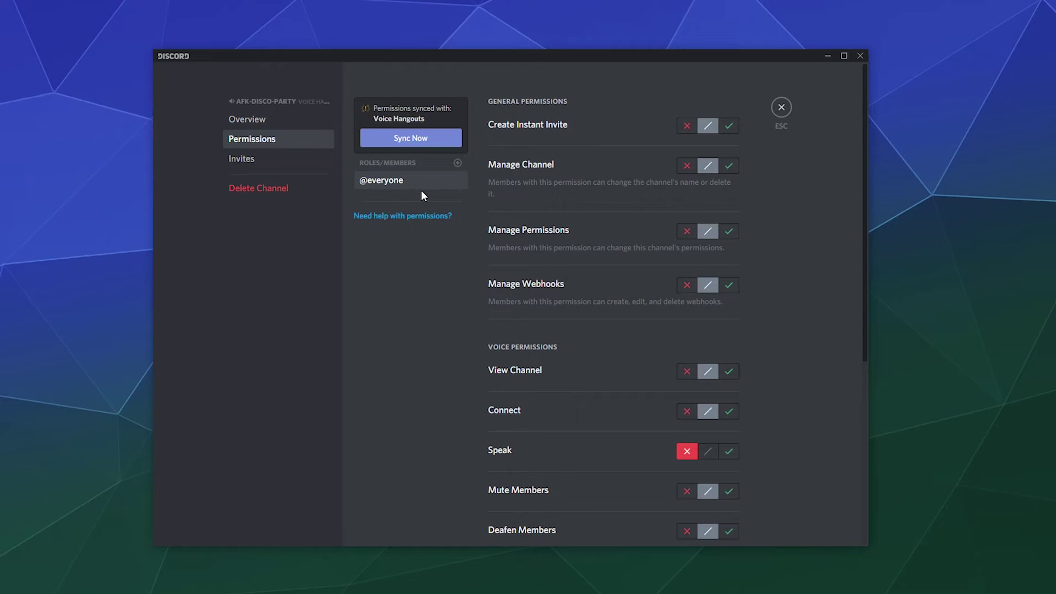
click(781, 108)
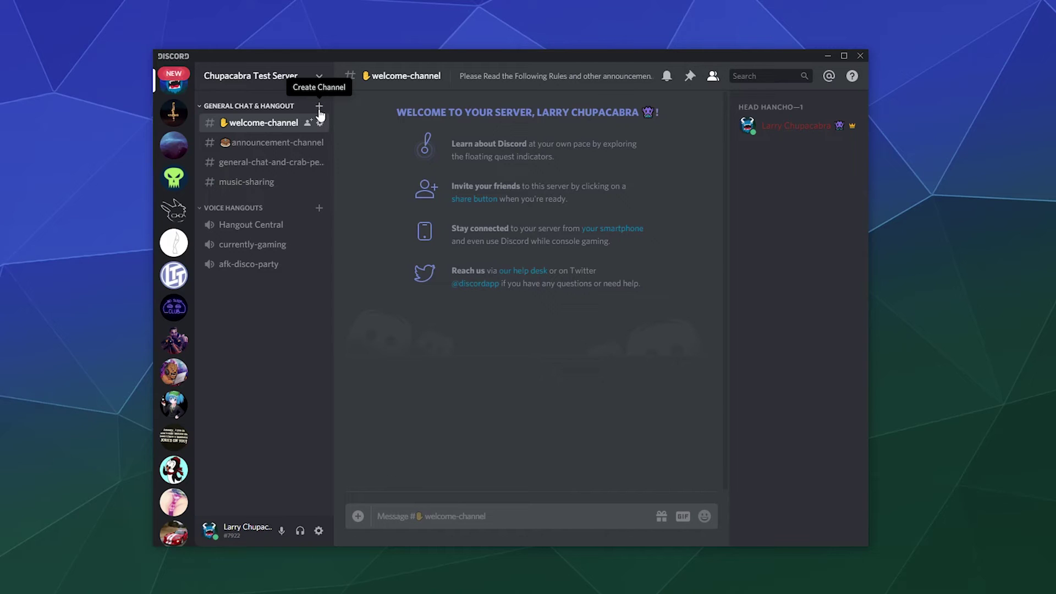
Create a private category named Admin Only with access for the Head Hancho and Admin Monster roles.
right_click(259, 354)
click(283, 399)
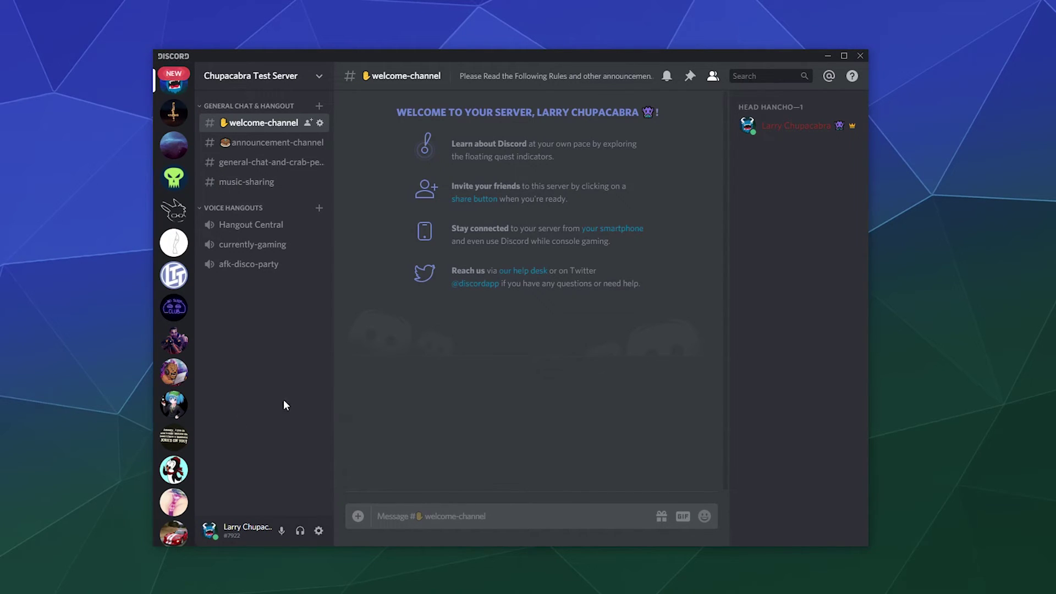
text(Admin )
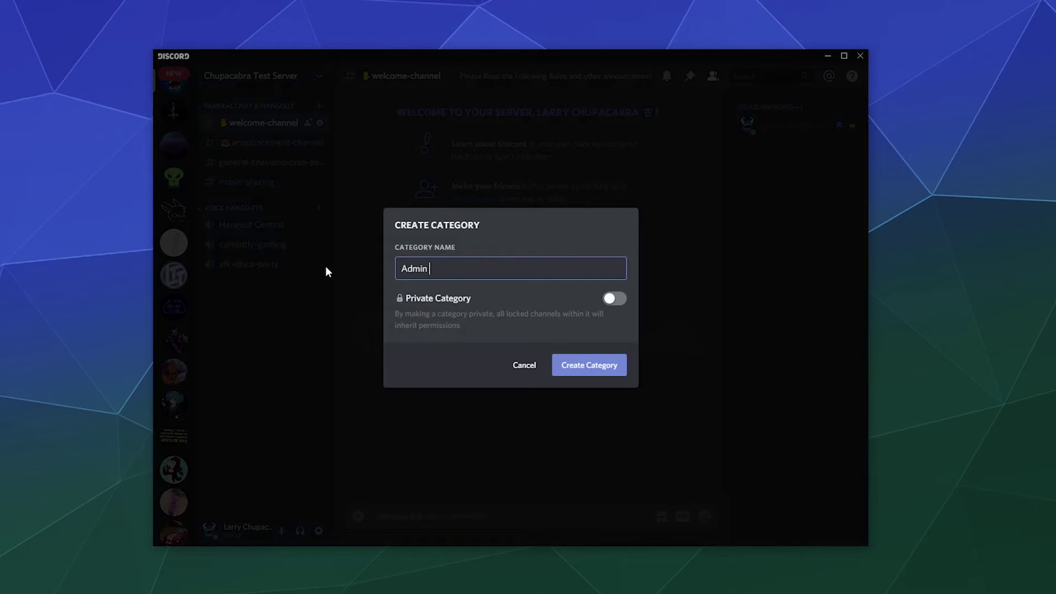
text(Only)
click(616, 299)
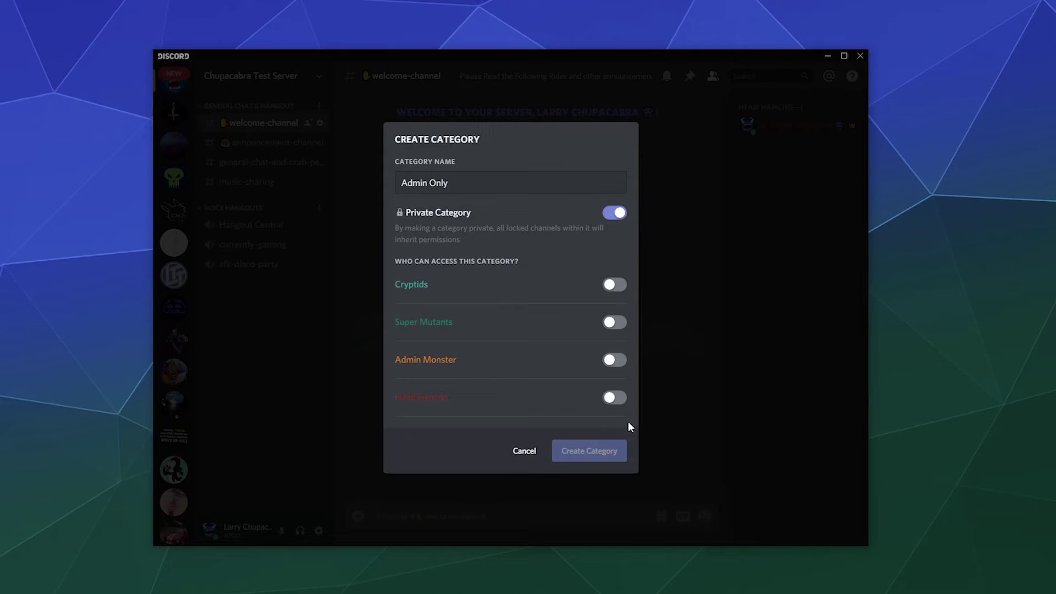
click(614, 397)
click(618, 361)
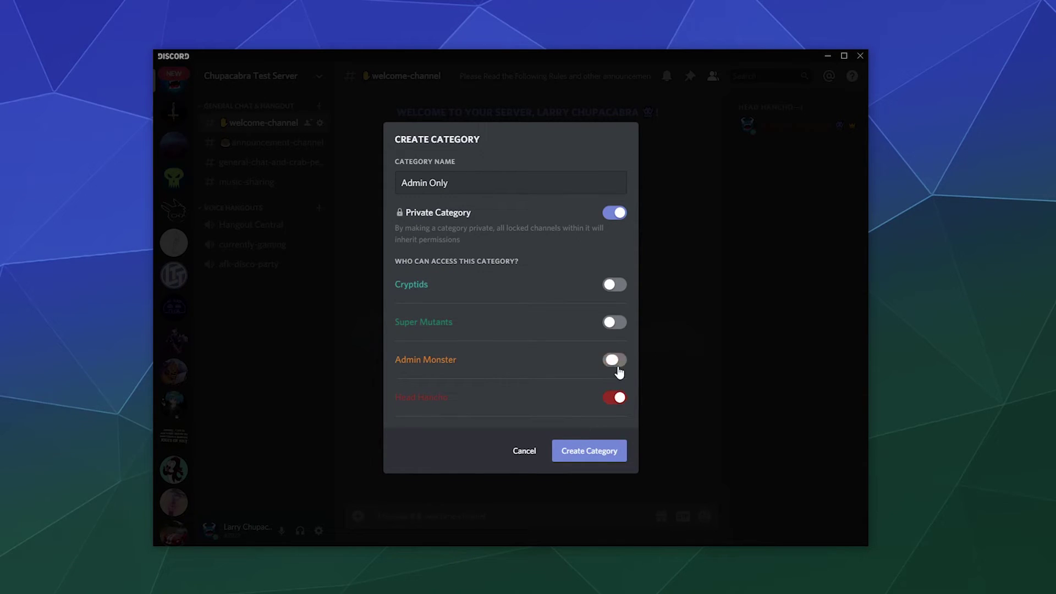
click(593, 454)
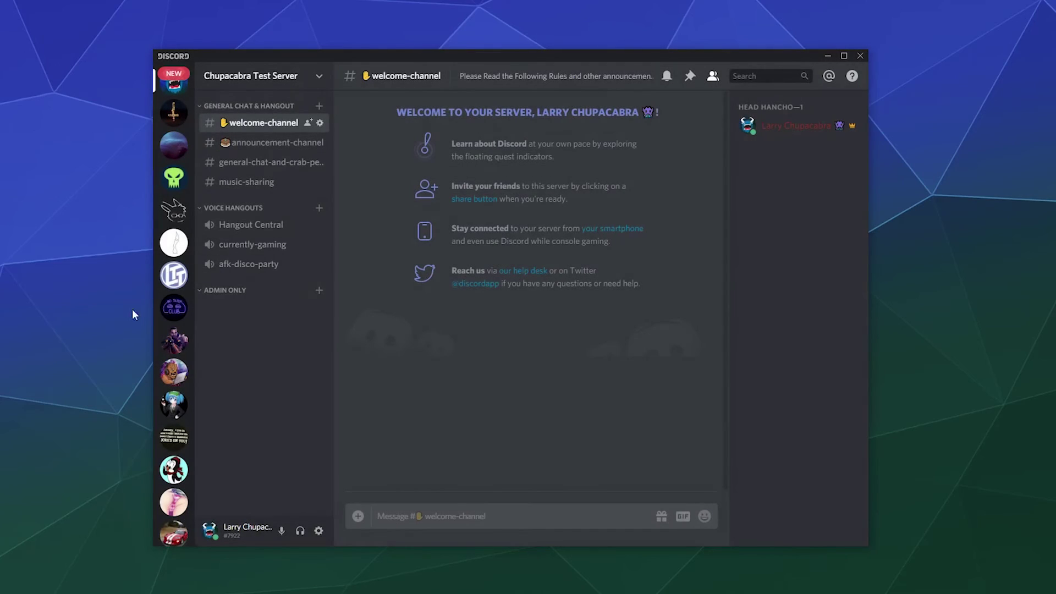
Start a text channel in the Admin Only category, made private with access for the Head Hancho and Admin Monster roles.
right_click(242, 290)
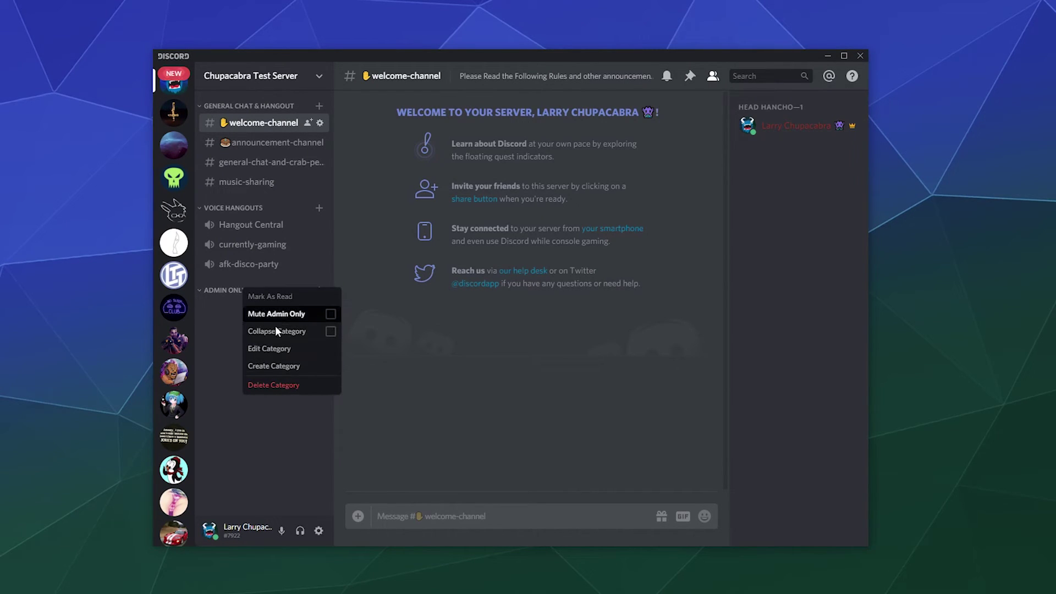
right_click(217, 315)
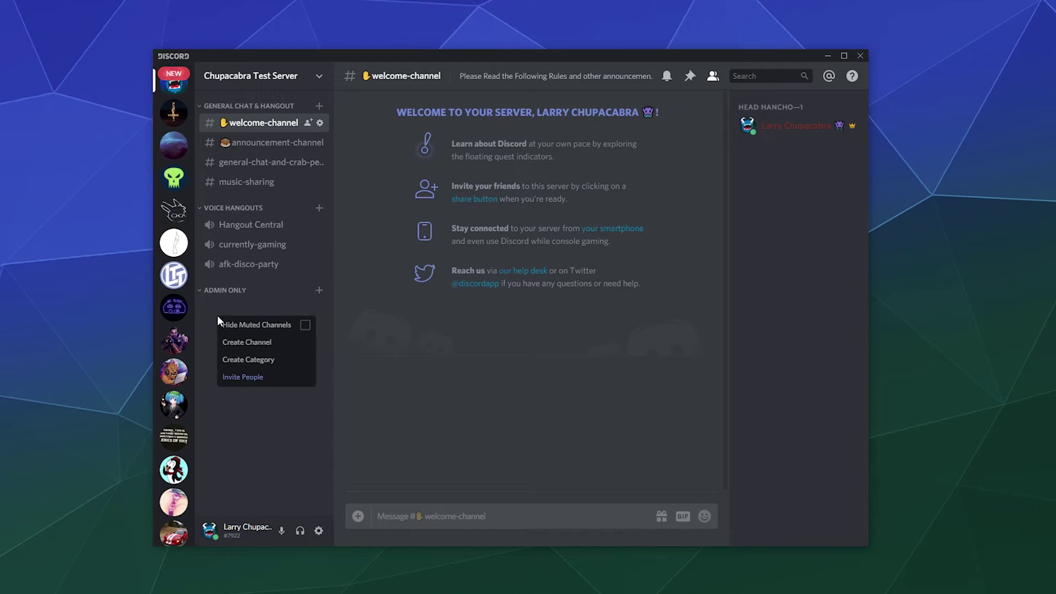
click(317, 291)
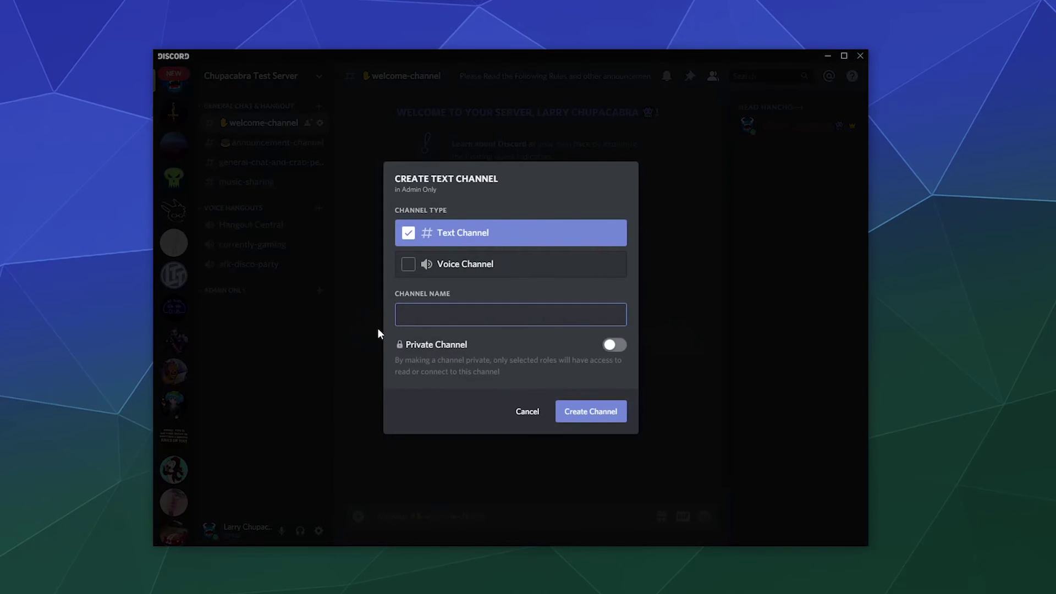
click(614, 345)
scroll(478, 407, down, 1)
click(616, 414)
click(616, 375)
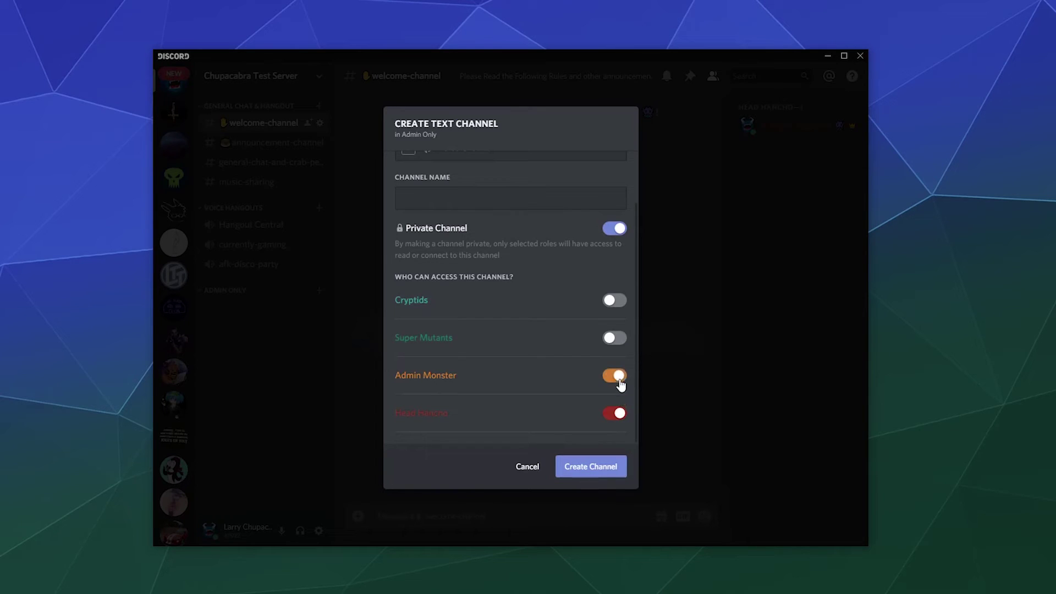
Check the role access, name the private text channel admin-chat and create it.
scroll(555, 432, up, 2)
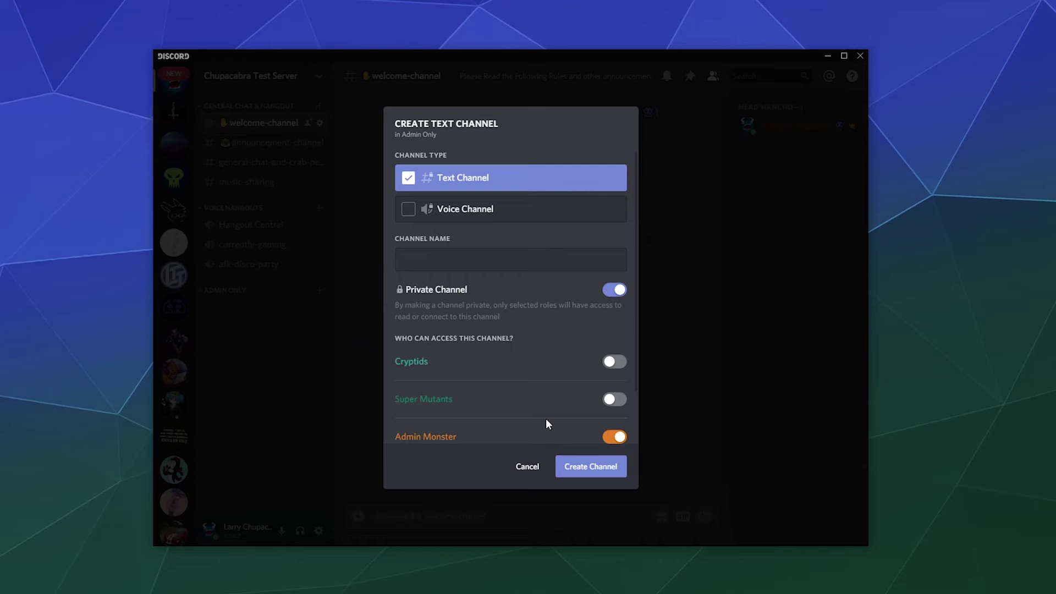
scroll(497, 343, down, 2)
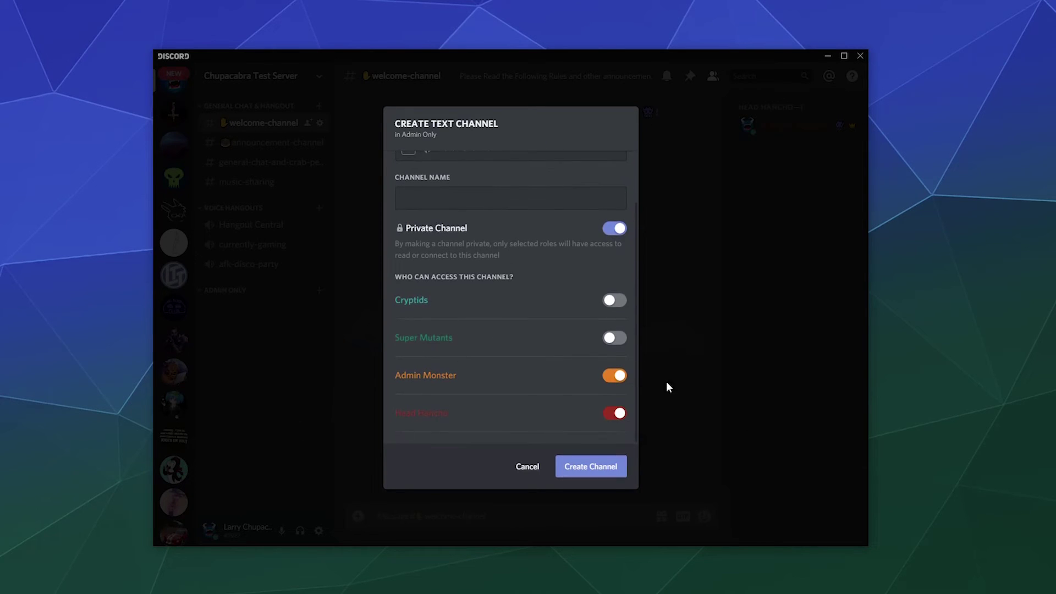
scroll(528, 308, up, 2)
scroll(545, 385, down, 2)
scroll(477, 271, up, 2)
click(407, 266)
text(admin-chat)
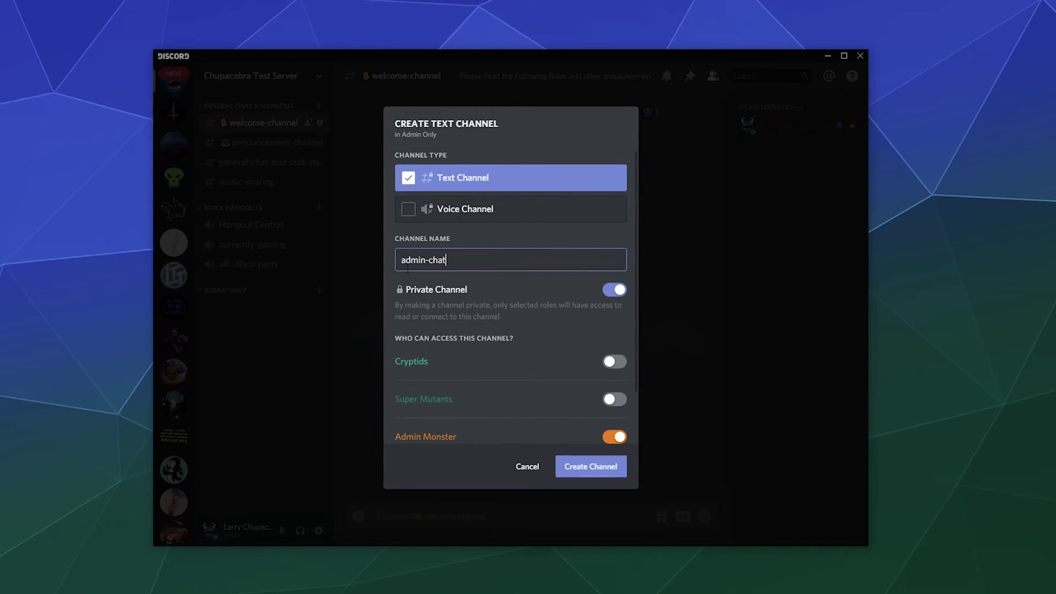
click(600, 468)
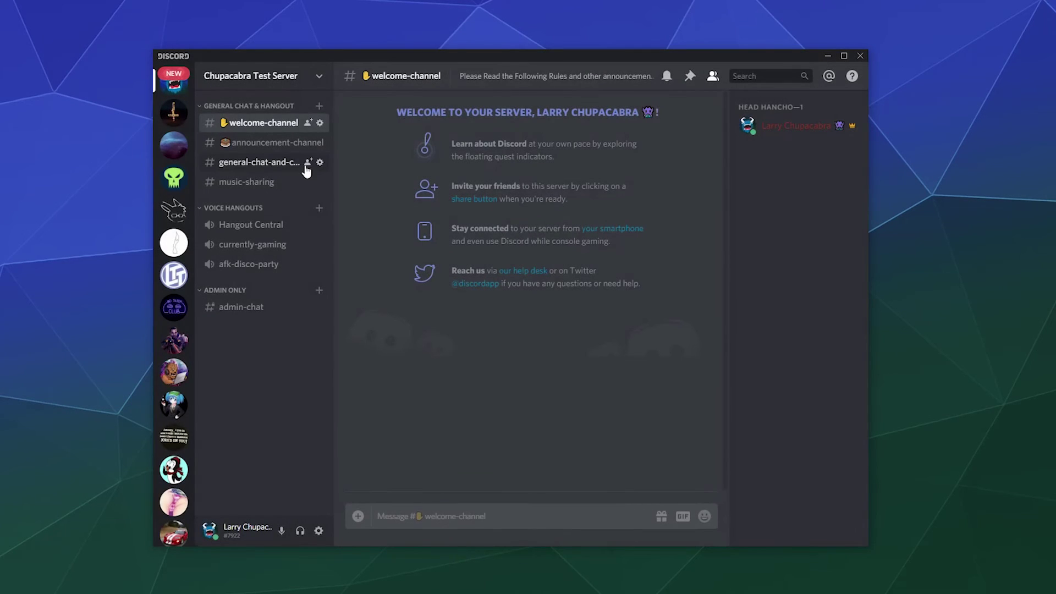
Start a private voice channel in the Admin Only category with access for the Admin Monster and Head Hancho roles.
click(319, 291)
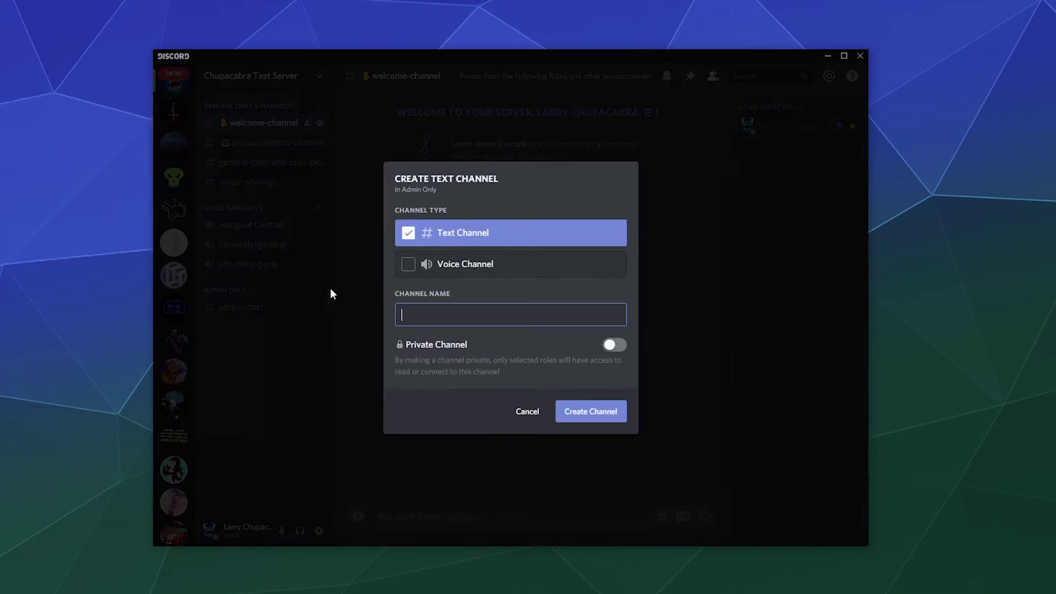
click(432, 267)
click(613, 345)
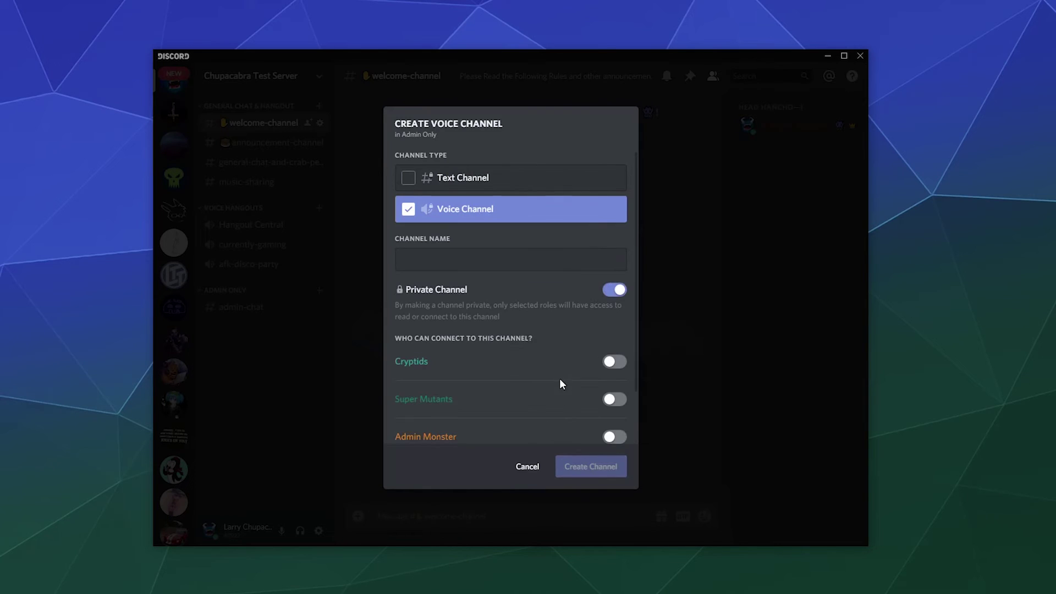
scroll(567, 385, down, 3)
click(613, 378)
click(614, 414)
Name the private voice channel Admin Meeting and create it.
click(476, 200)
text(Admin Meaet)
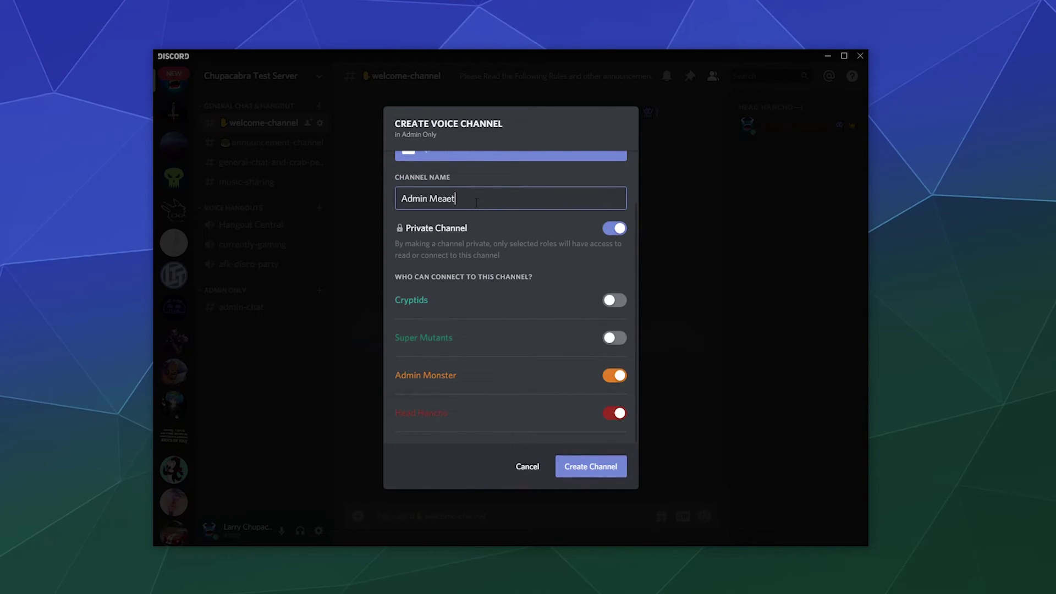
key(BackSpace)
key(BackSpace)
text(eting)
click(604, 471)
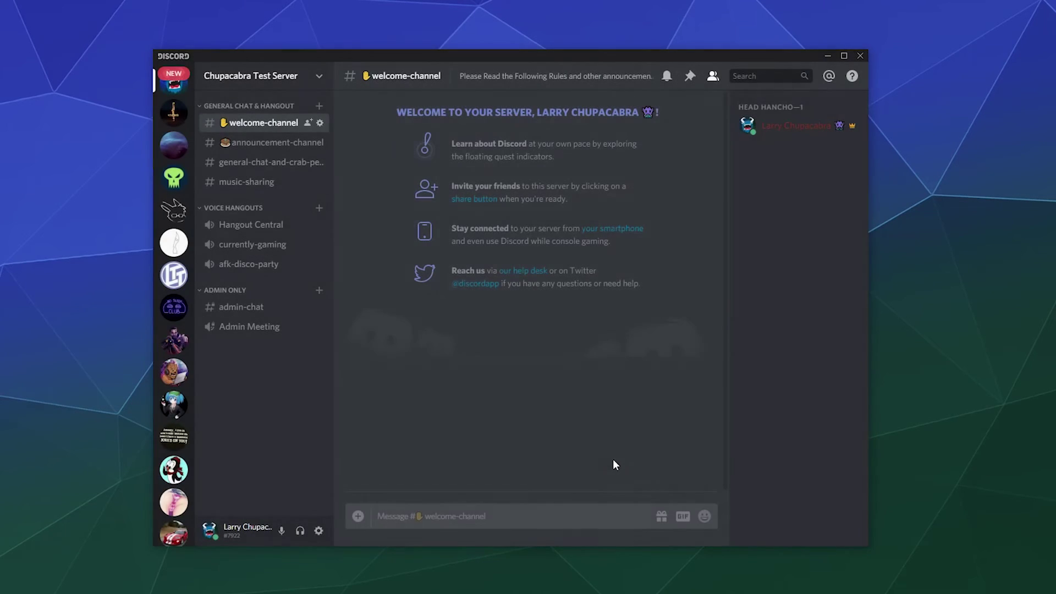
Open the admin-chat channel and switch to the Chupacabra's Lair server.
click(222, 309)
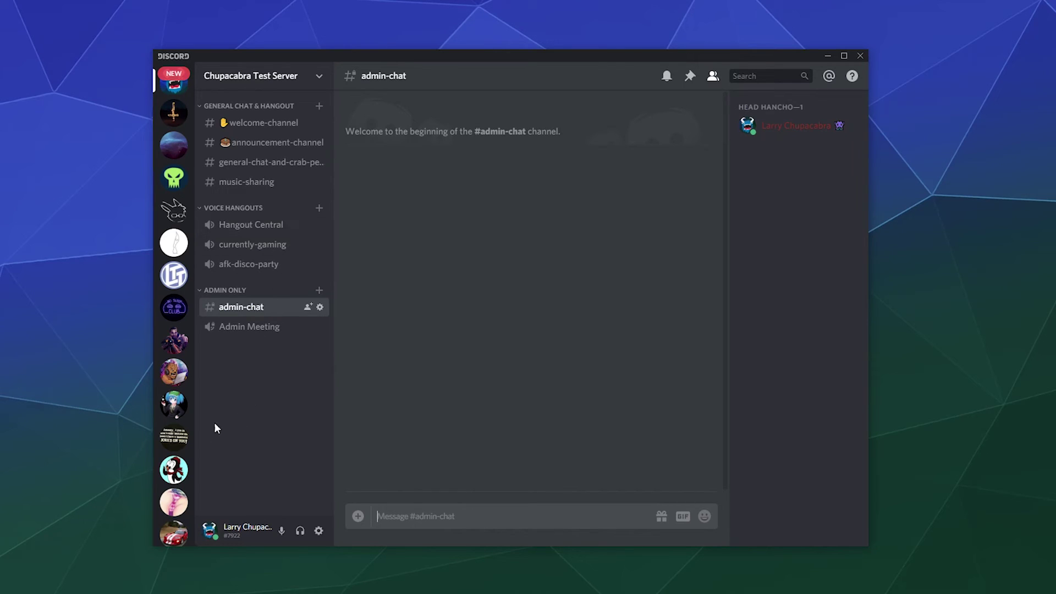
scroll(174, 374, down, 10)
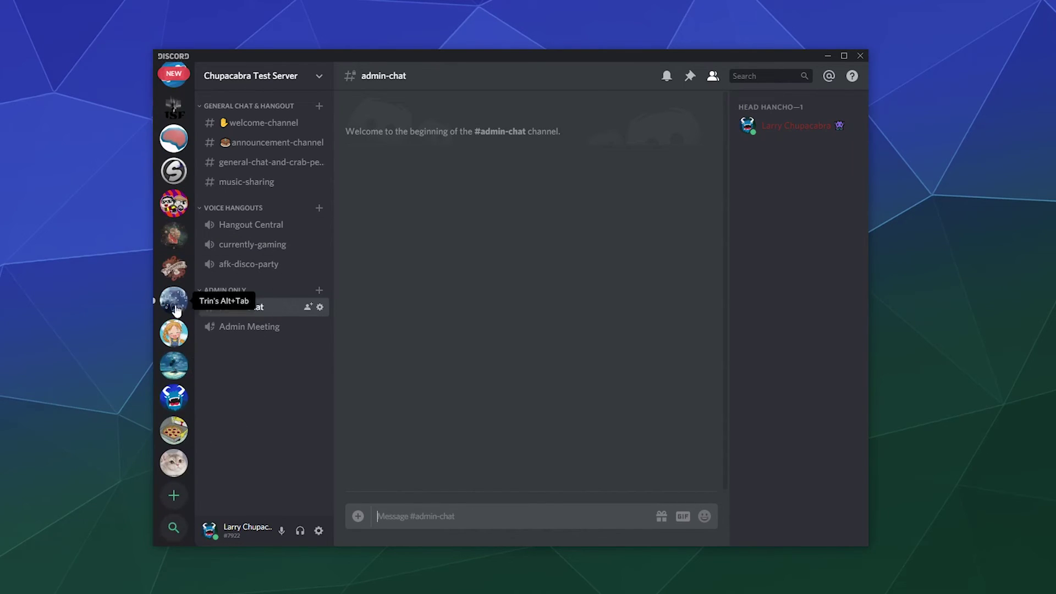
click(174, 402)
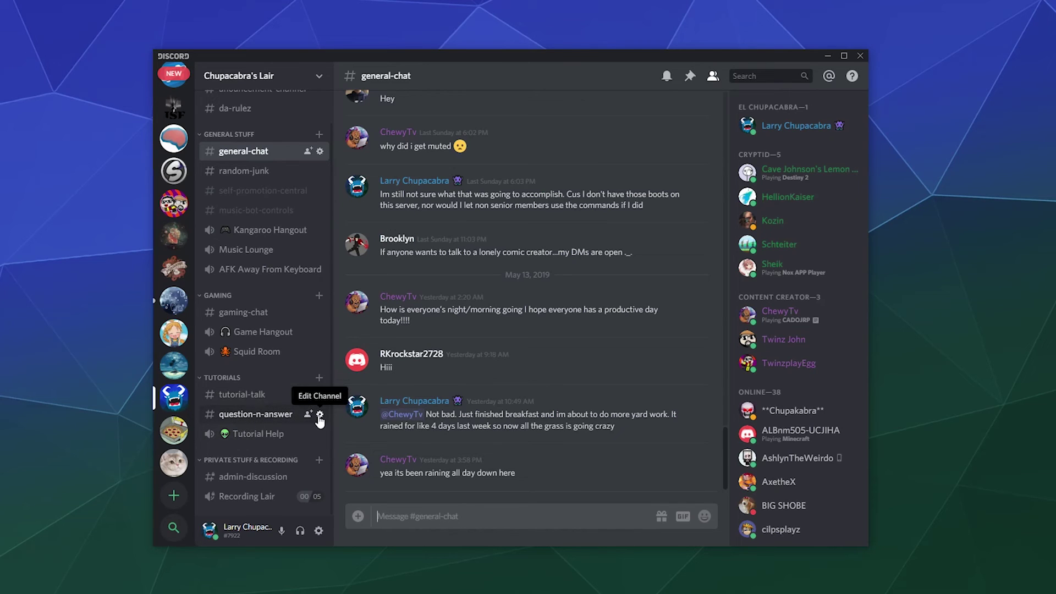
In the question-n-answer channel's permissions, add an individual member found with "chew", allow Manage Messages and save.
click(320, 414)
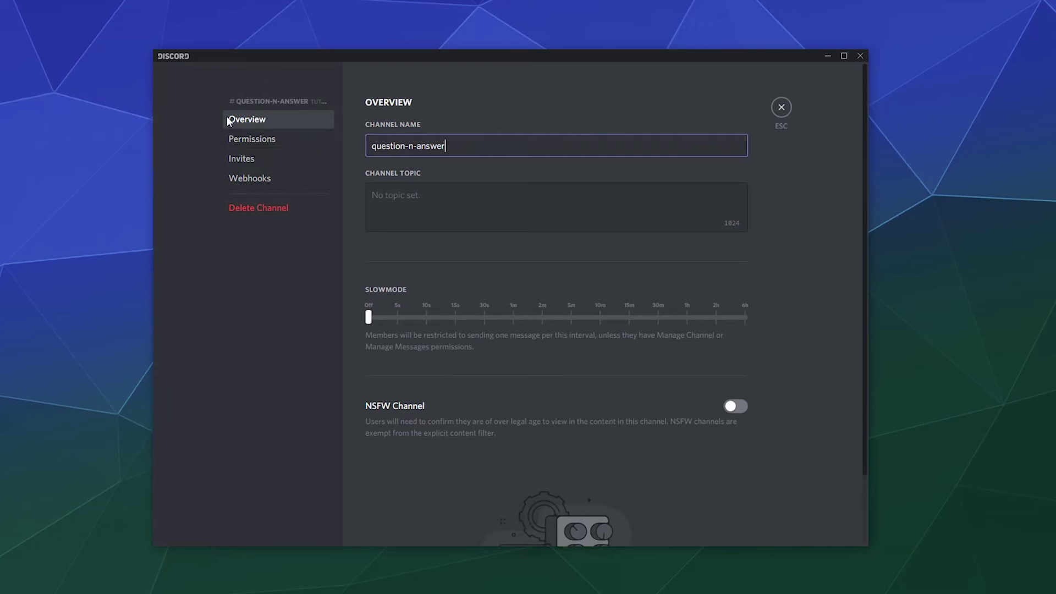
click(250, 140)
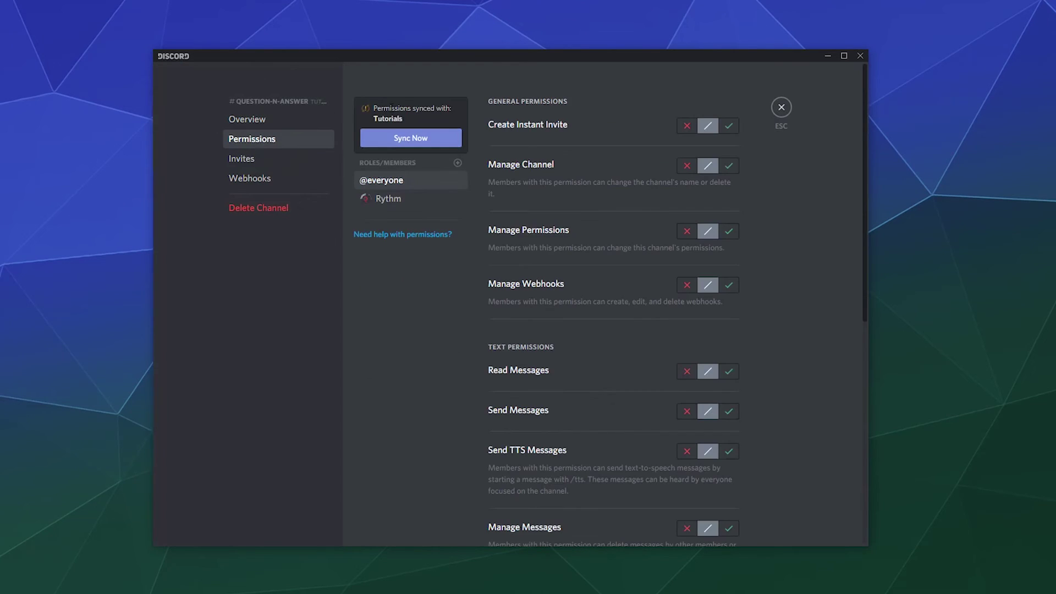
click(458, 163)
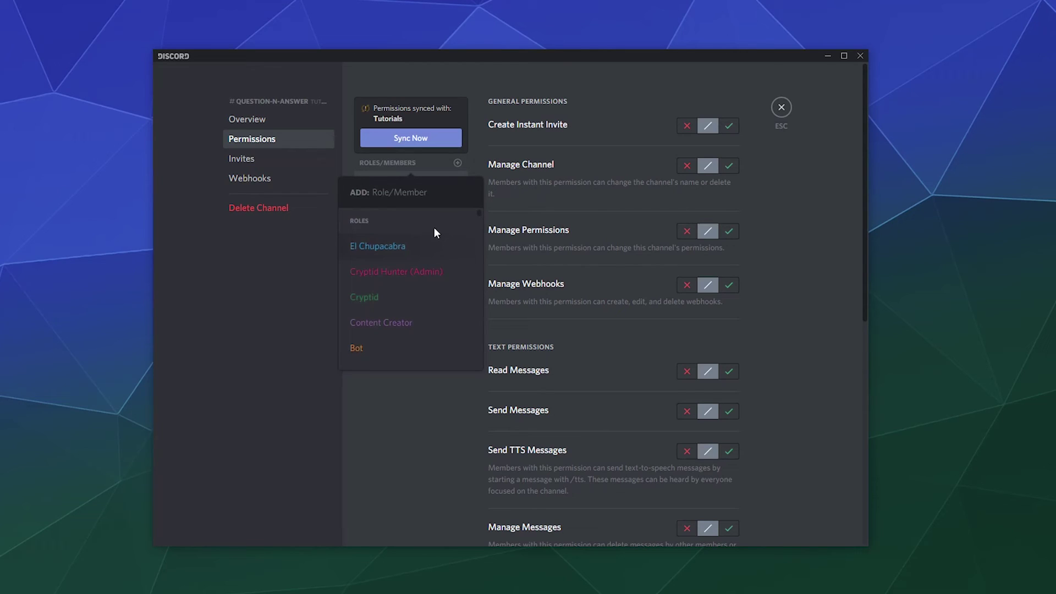
text(chew)
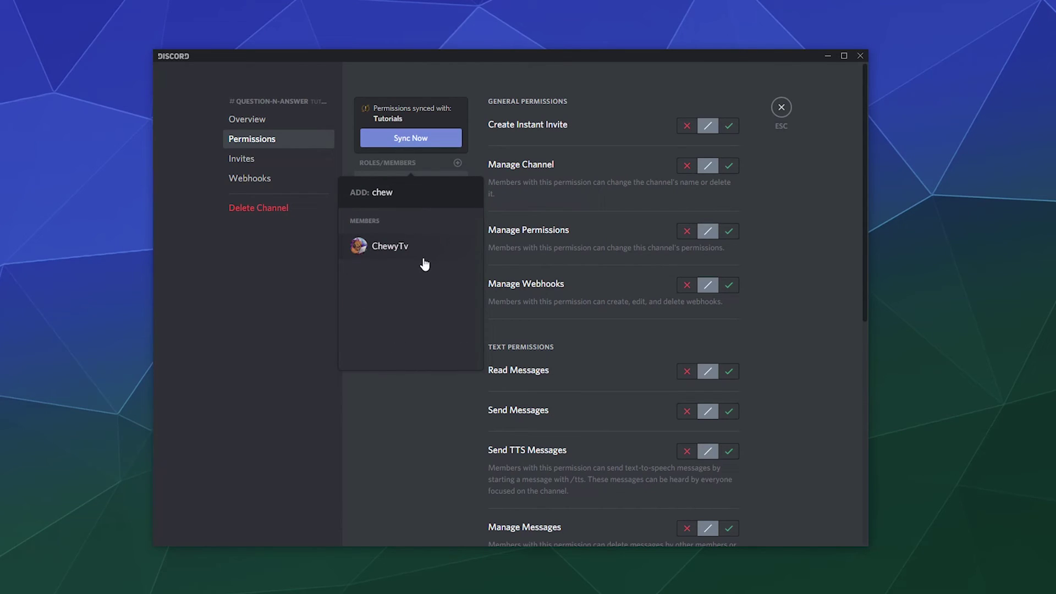
click(385, 246)
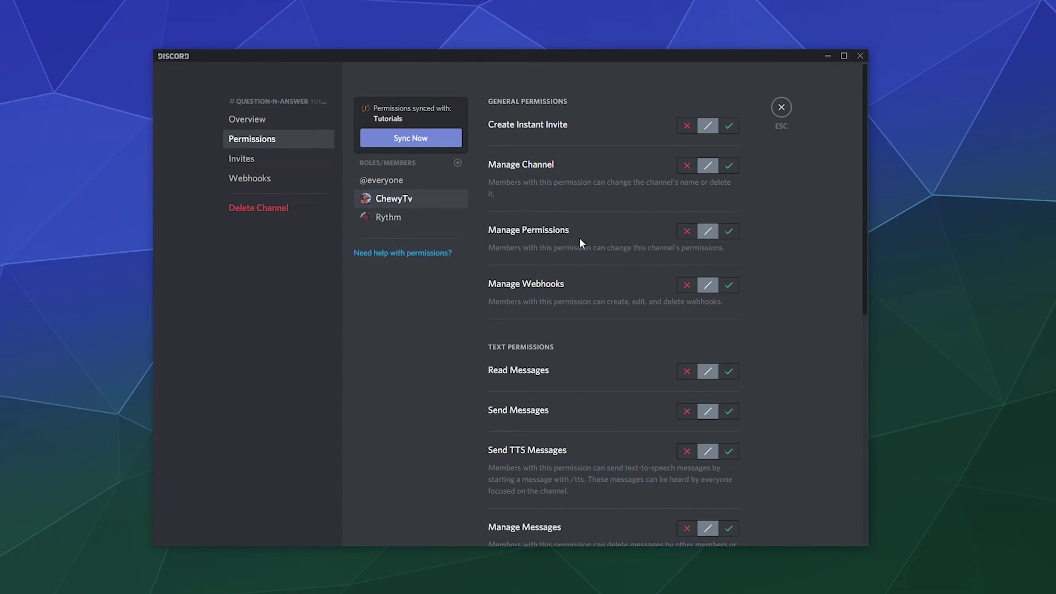
scroll(579, 240, down, 7)
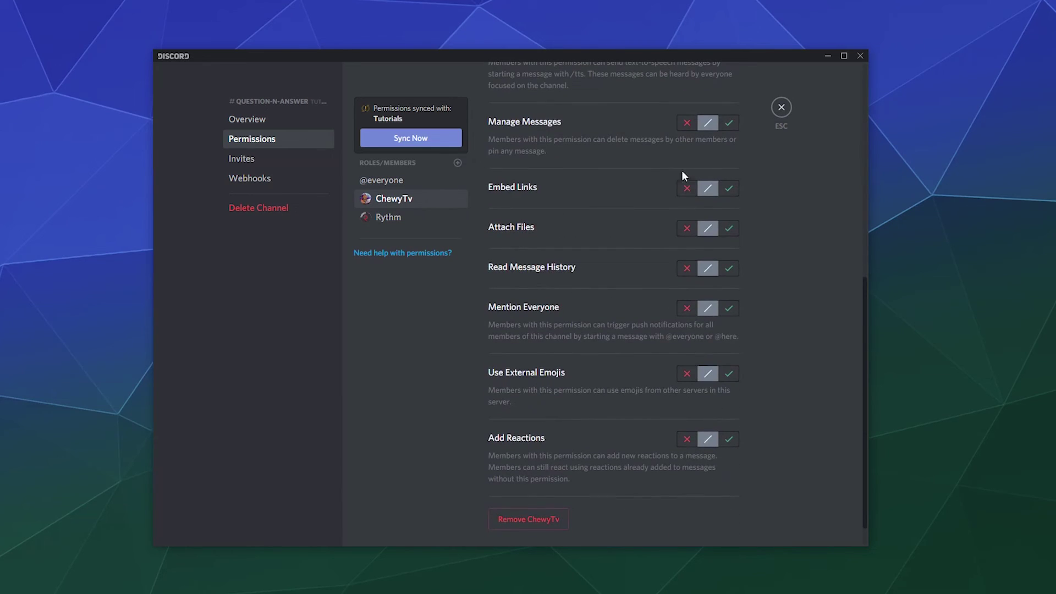
click(729, 123)
click(700, 519)
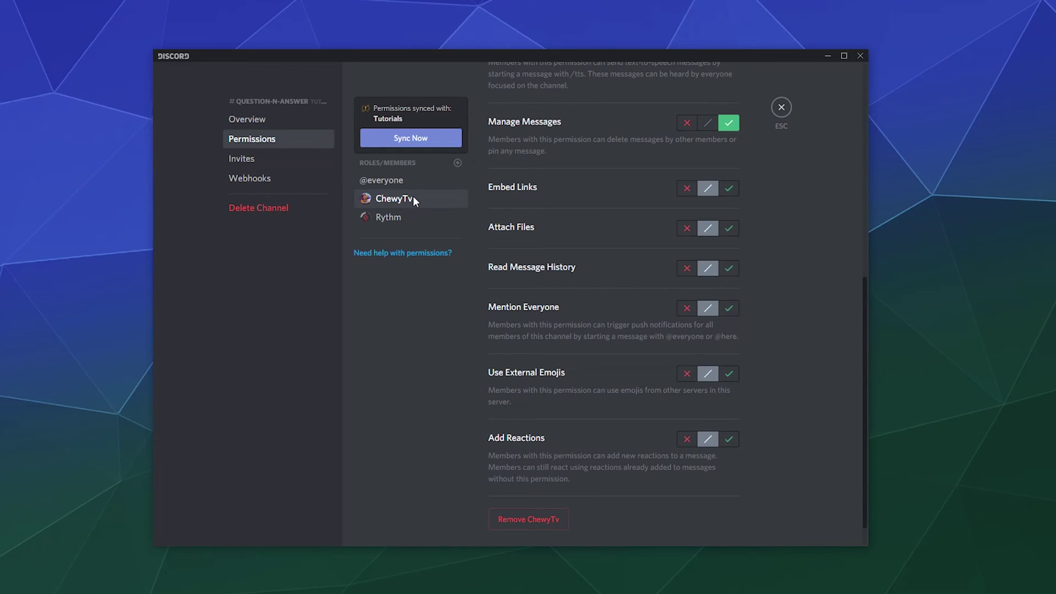
Remove the added member from the question-n-answer channel's permissions and leave the channel settings.
scroll(608, 211, down, 1)
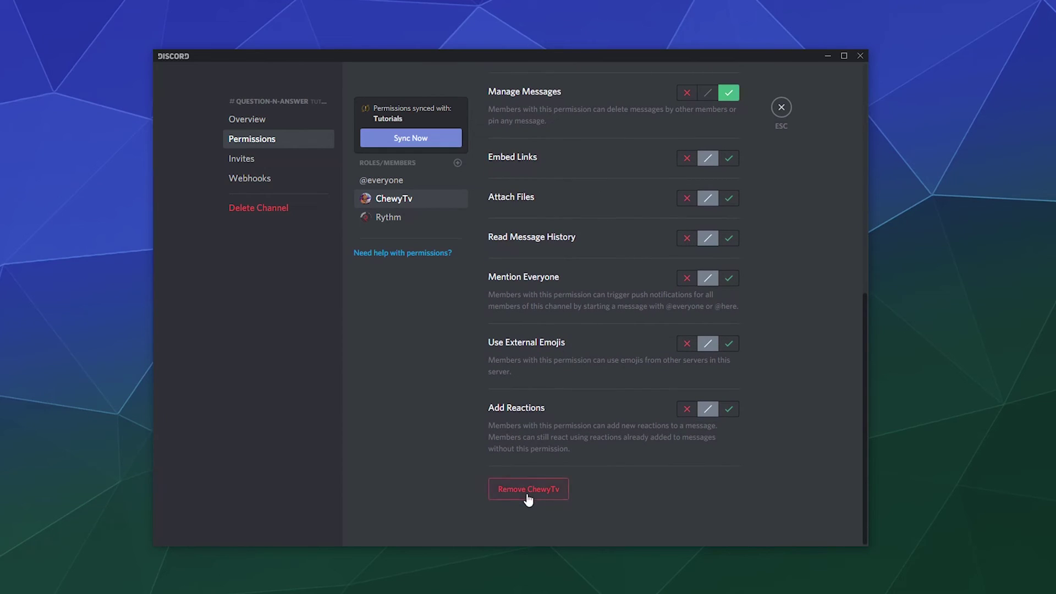
click(527, 492)
click(596, 343)
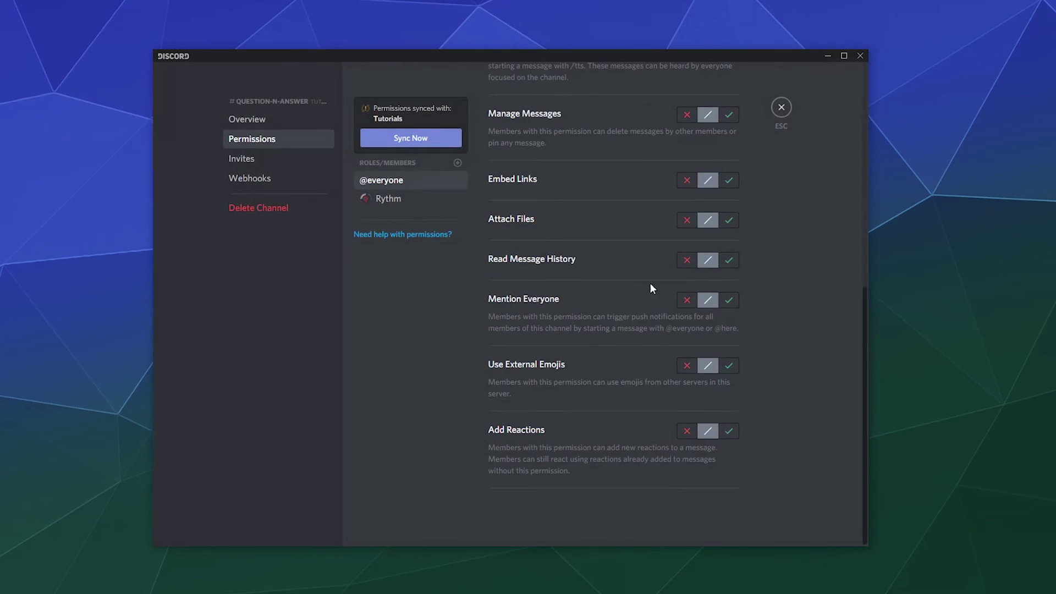
click(782, 110)
Add a new role in the roles settings of the Chupacabra's Lair server.
scroll(804, 297, down, 3)
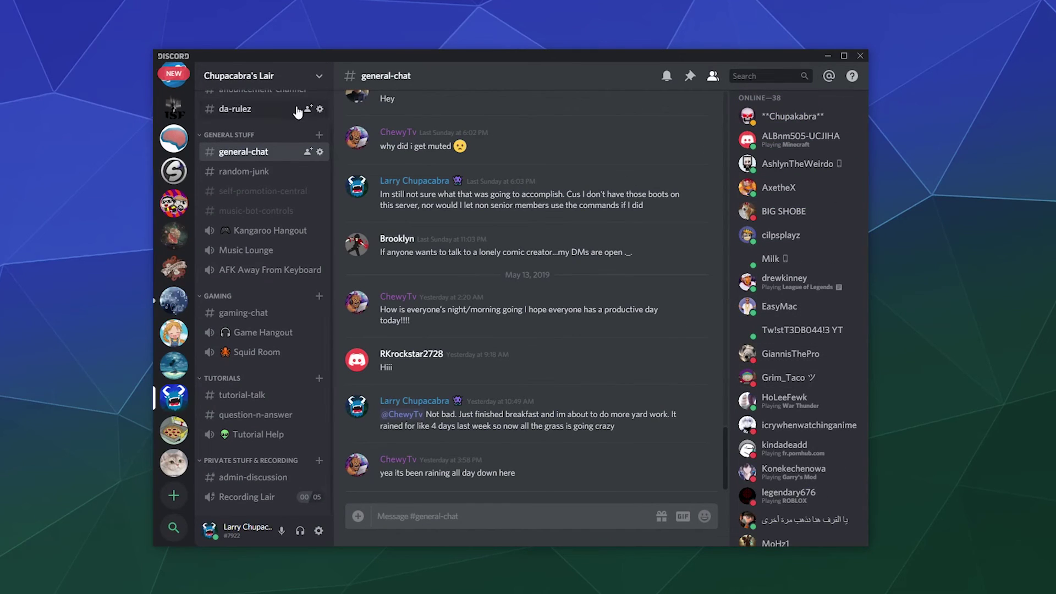
scroll(297, 113, up, 1)
click(319, 77)
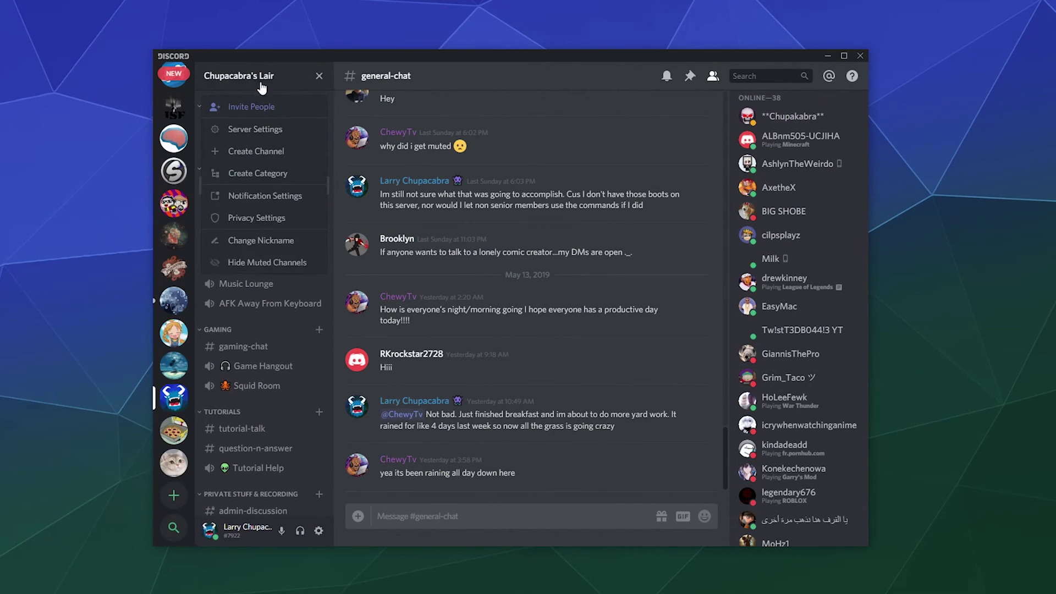
click(245, 130)
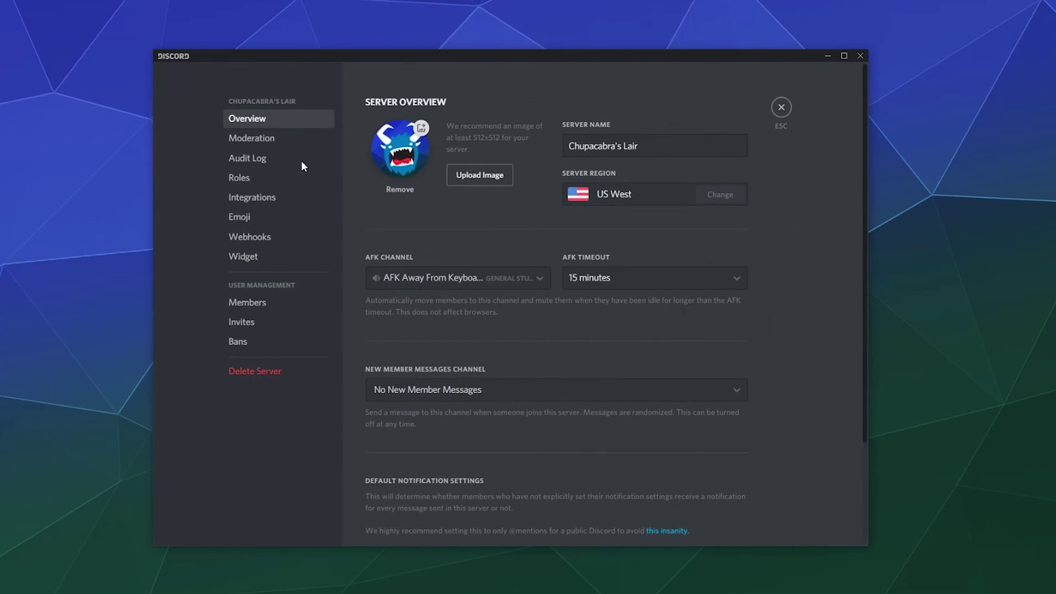
click(240, 178)
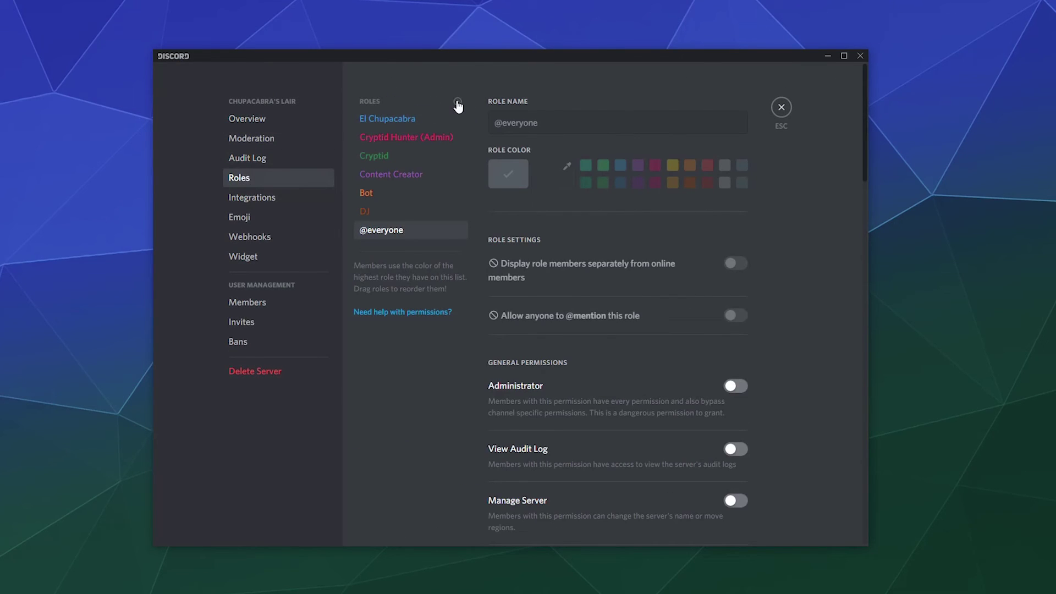
click(457, 104)
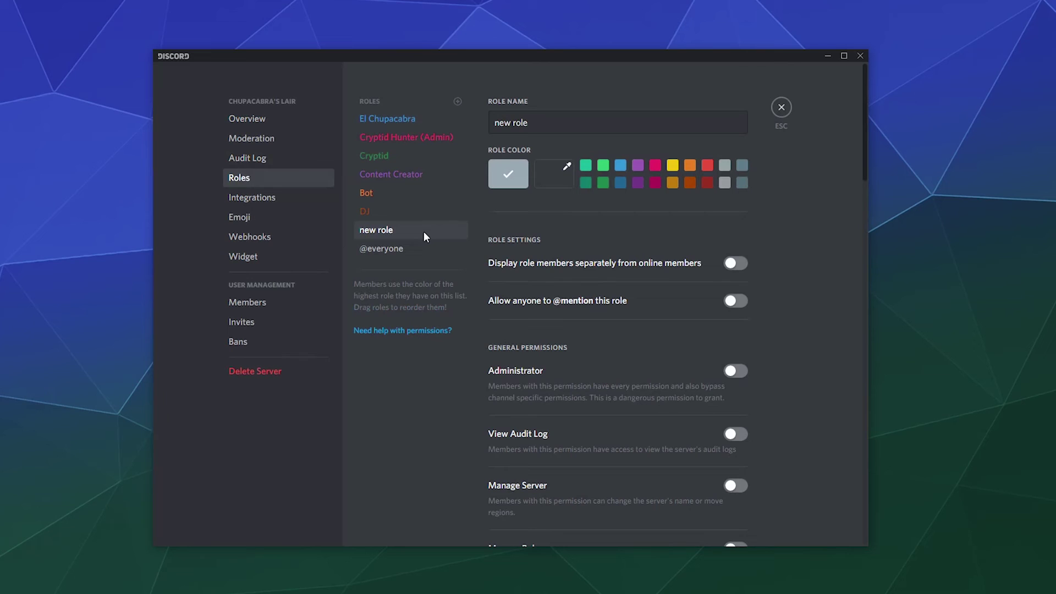
Delete the newly added role and leave the server settings.
scroll(598, 419, down, 15)
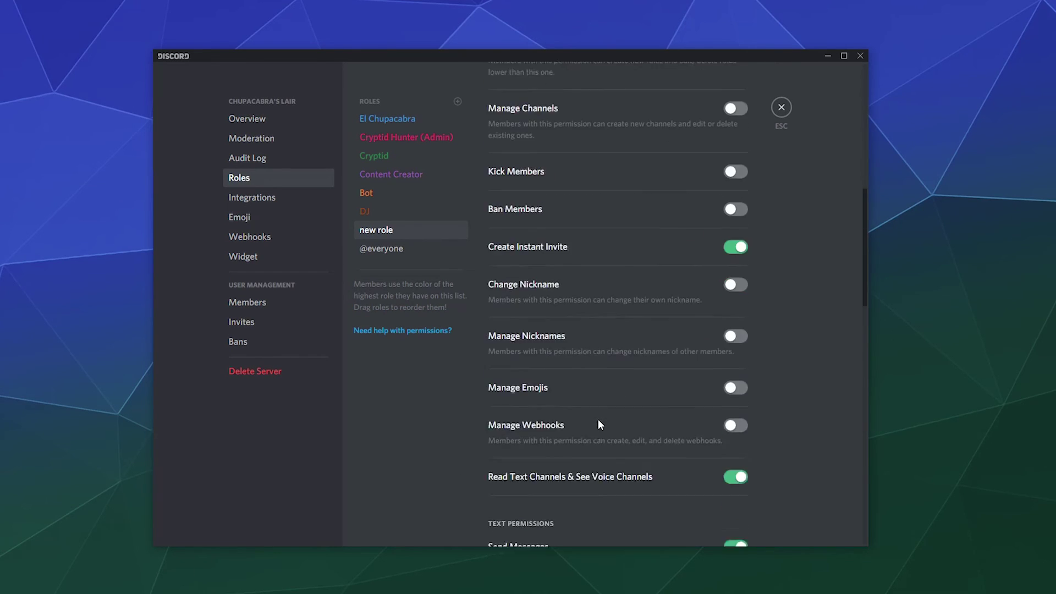
click(524, 491)
click(597, 333)
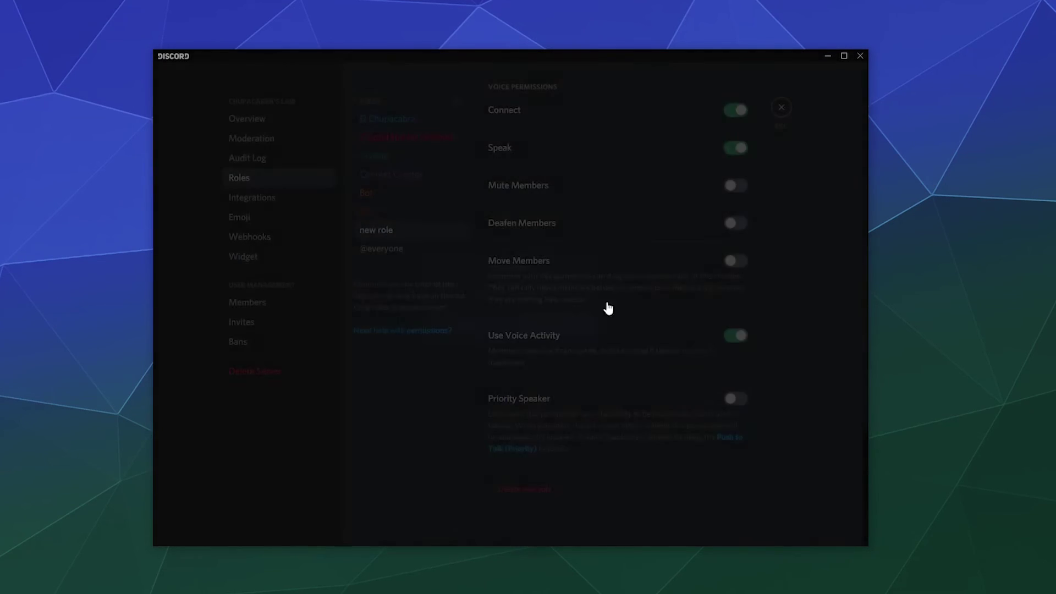
click(782, 107)
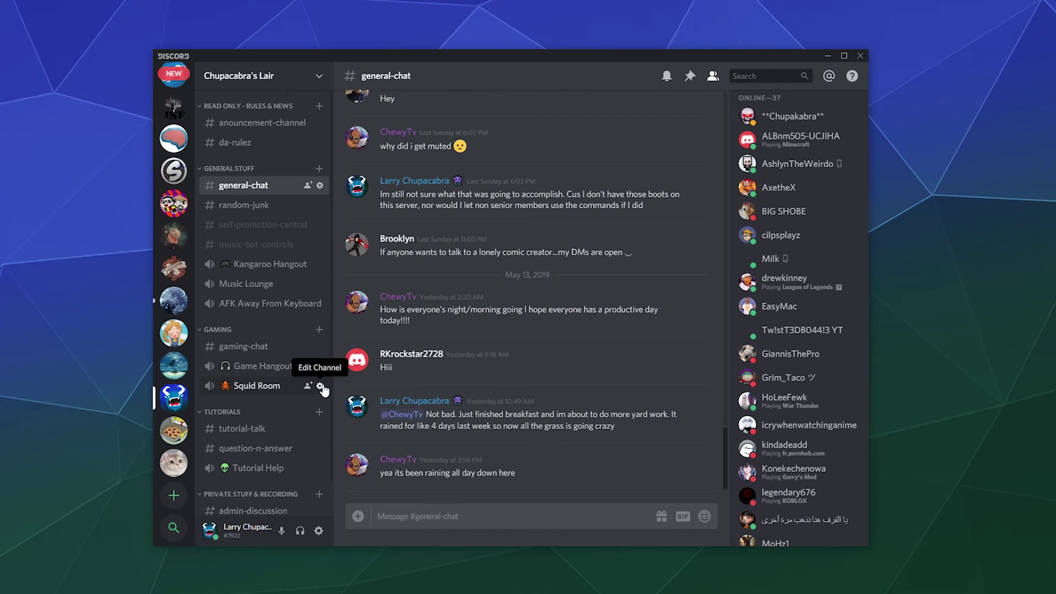
In the Squid Room voice channel's permissions, add an individual member found with "grim".
click(322, 386)
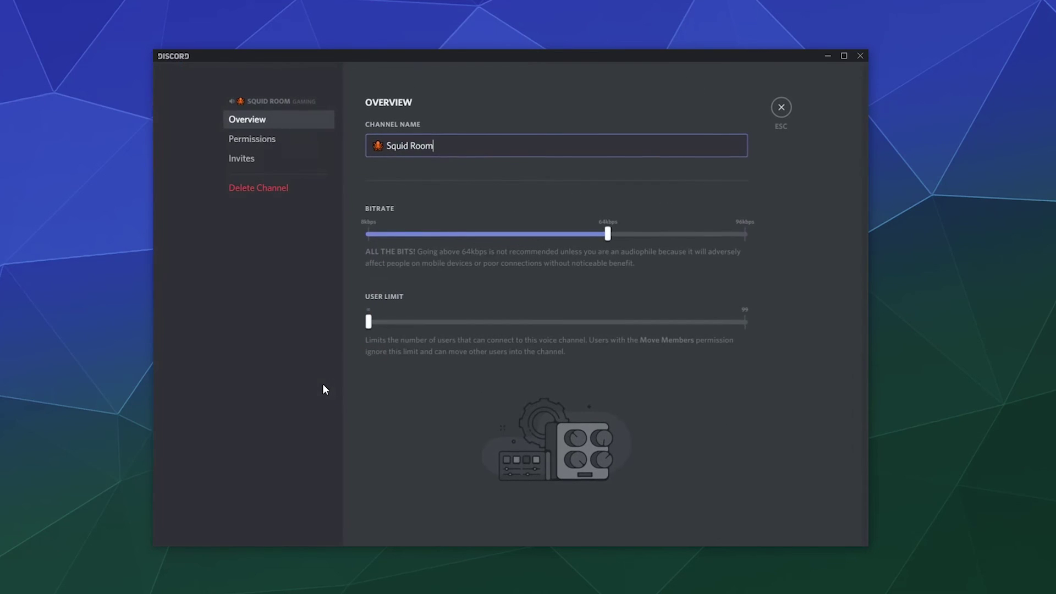
click(267, 140)
click(457, 141)
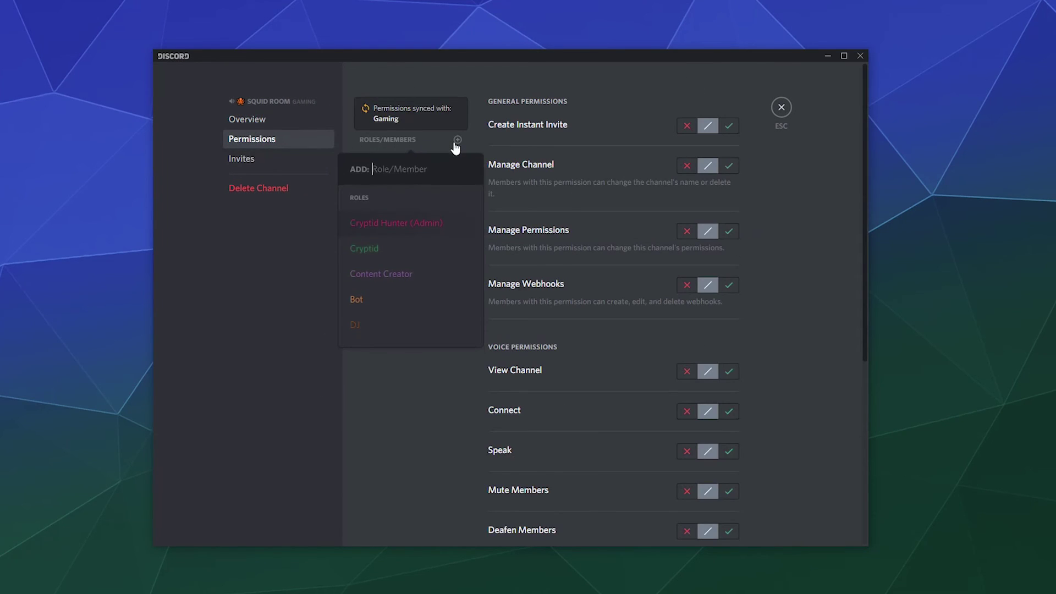
text(grim)
click(435, 226)
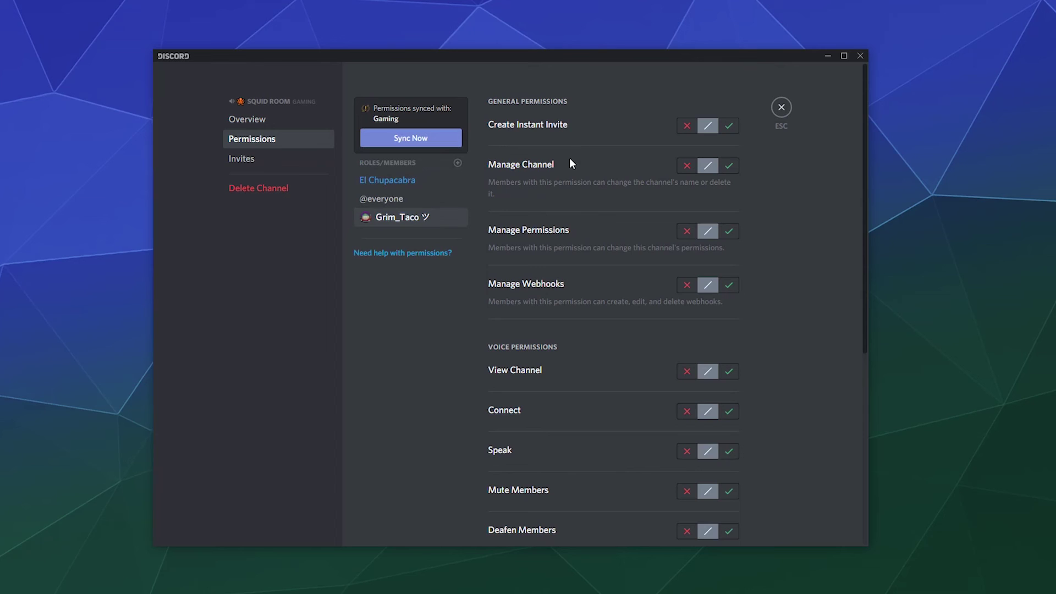
Deny the Use Voice Activity permission for the added member in the Squid Room channel and save the change.
scroll(593, 221, down, 5)
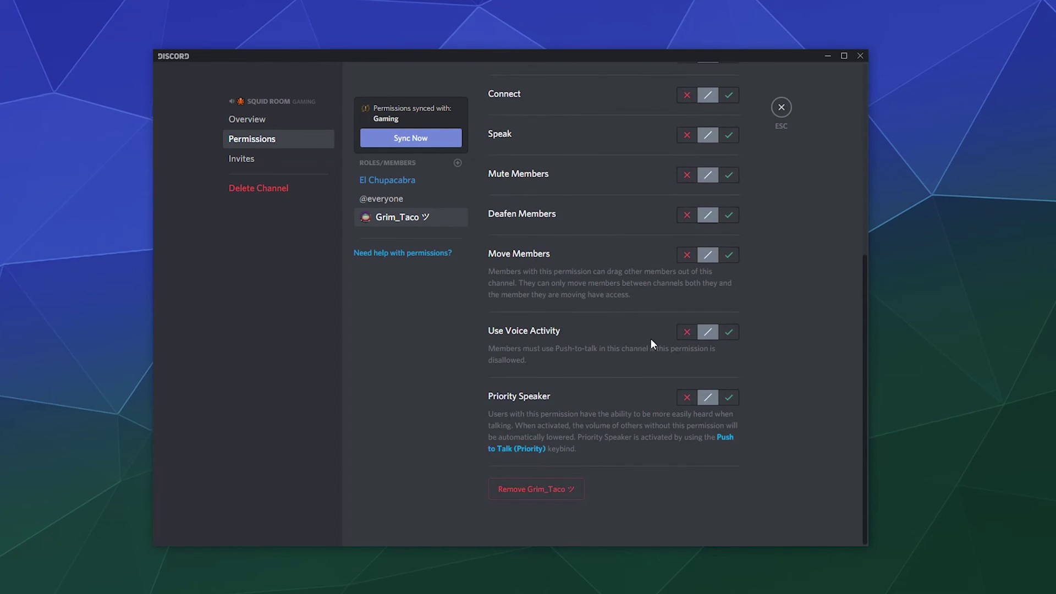
click(687, 332)
click(740, 519)
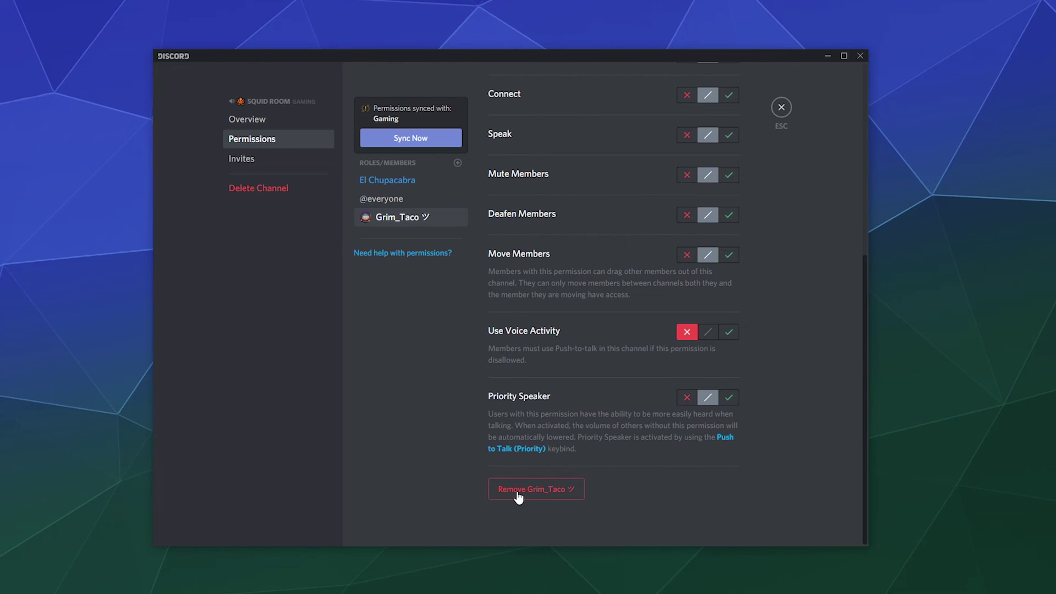
Remove the added member from the Squid Room channel's permissions and leave the channel settings.
click(518, 492)
click(550, 345)
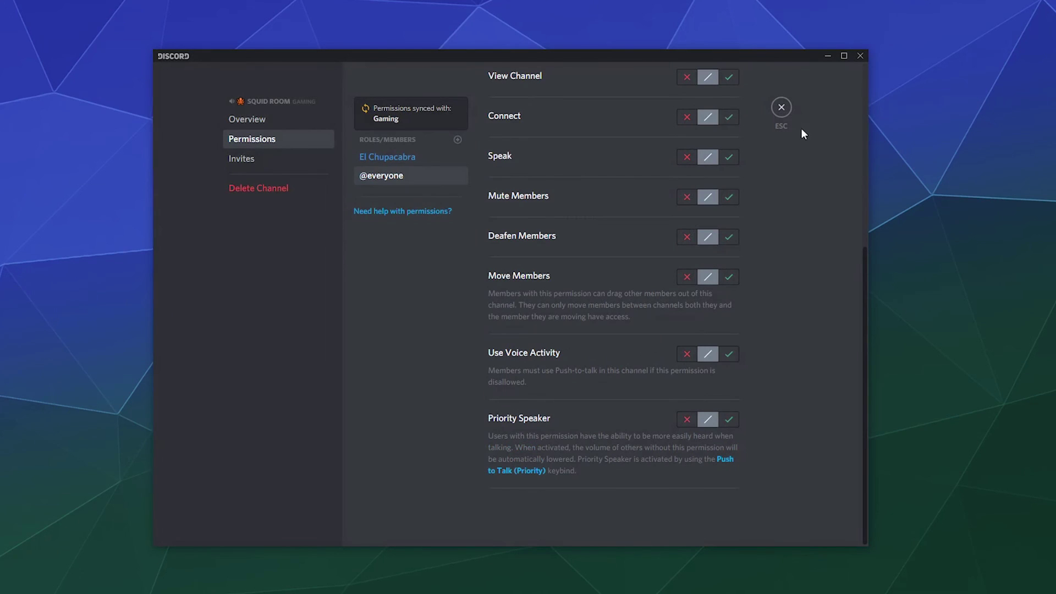
click(782, 107)
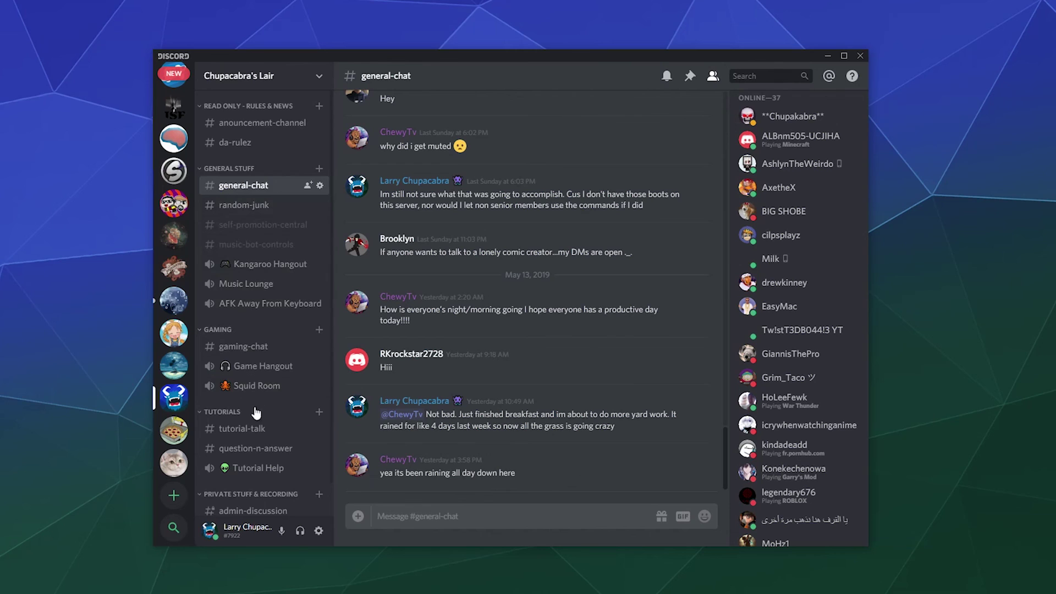
View the permissions of the Tutorials category and leave the category settings.
scroll(247, 423, down, 1)
right_click(242, 377)
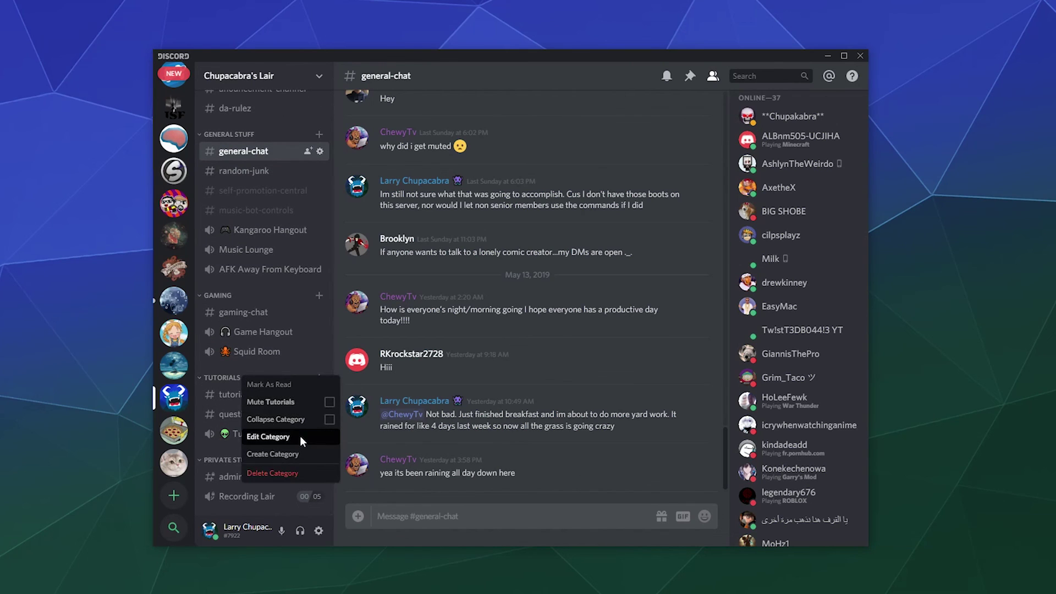
click(296, 437)
click(284, 148)
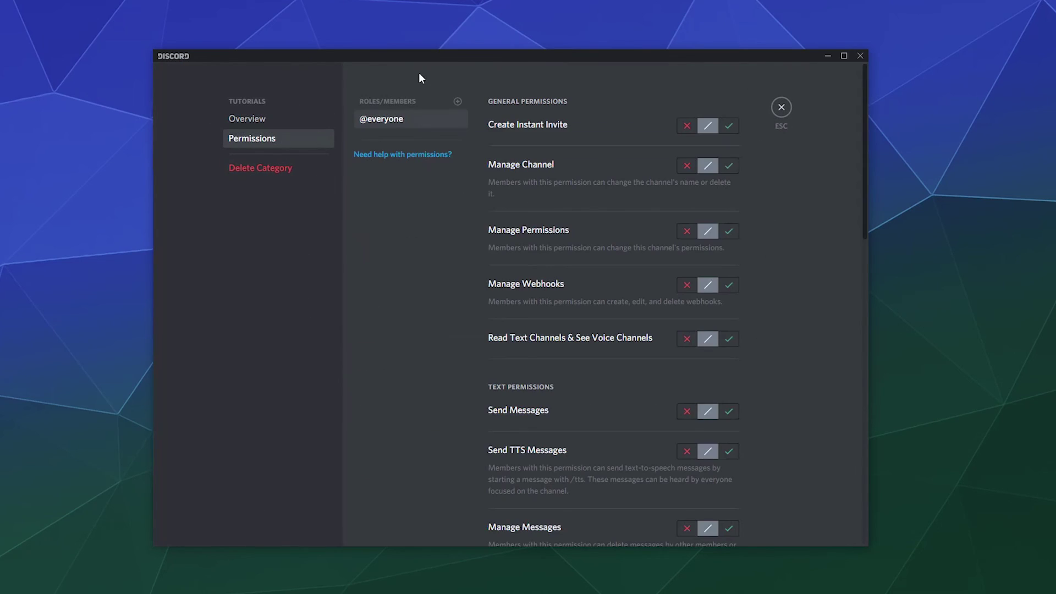
click(780, 109)
scroll(603, 258, down, 10)
scroll(602, 258, up, 10)
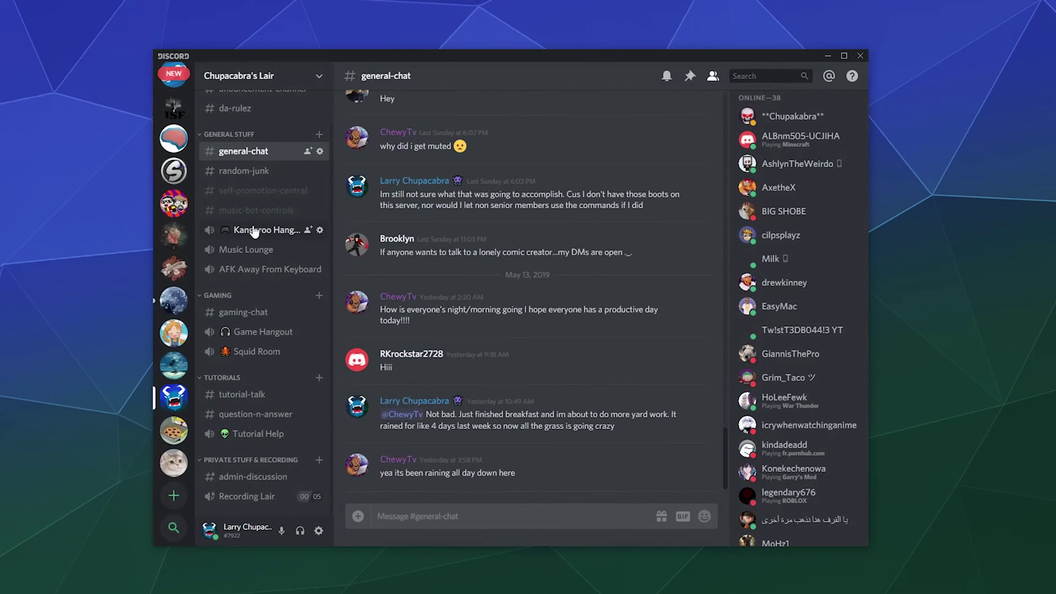
scroll(252, 226, up, 1)
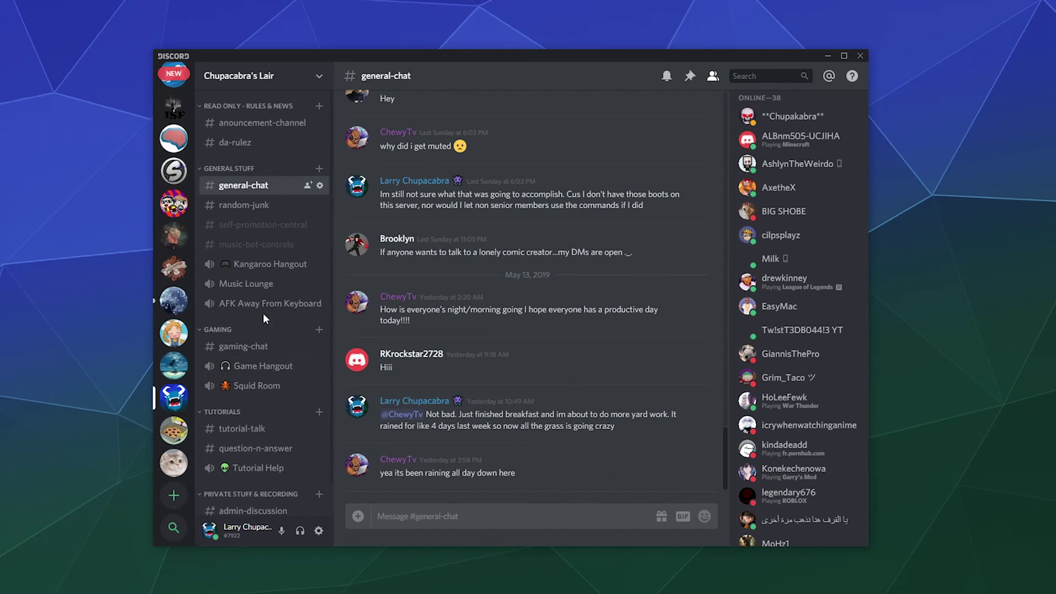
Switch to the Chupacabra Test Server and briefly view the My Account page in the user settings before closing it.
scroll(175, 278, down, 5)
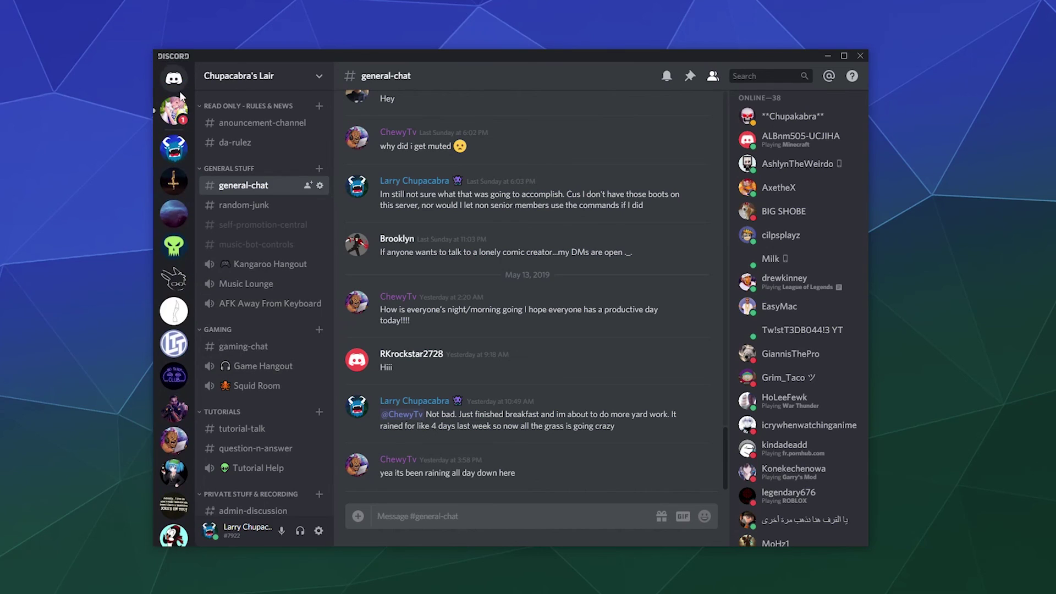
click(174, 147)
scroll(175, 295, up, 5)
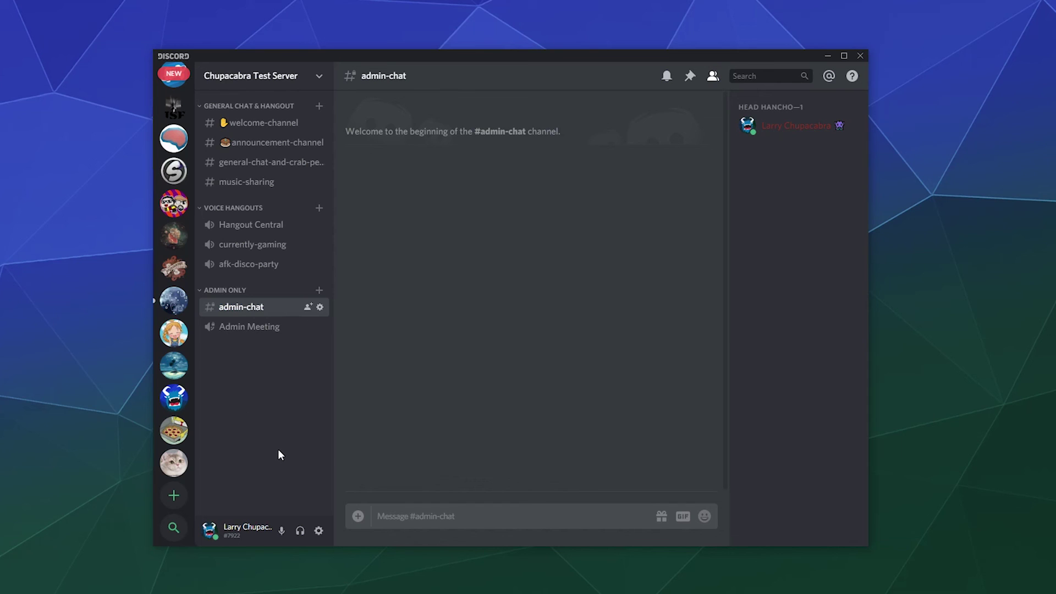
click(319, 530)
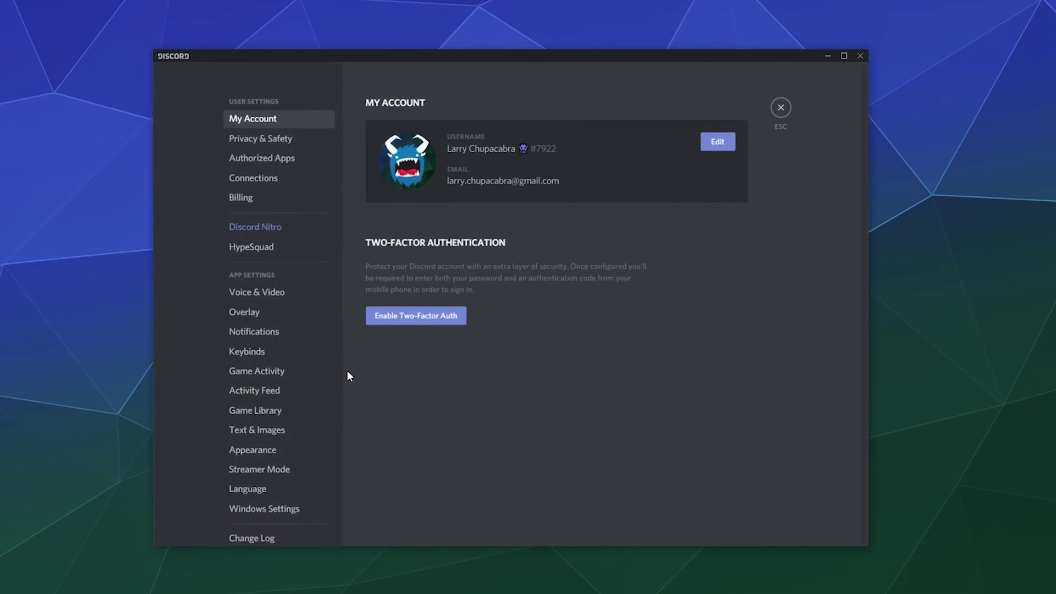
click(781, 109)
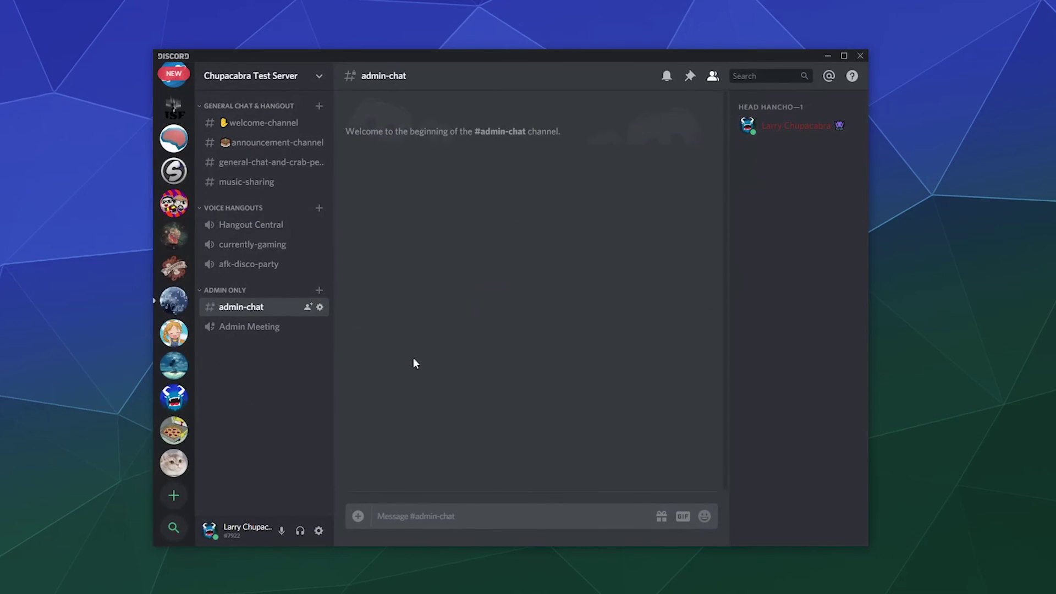